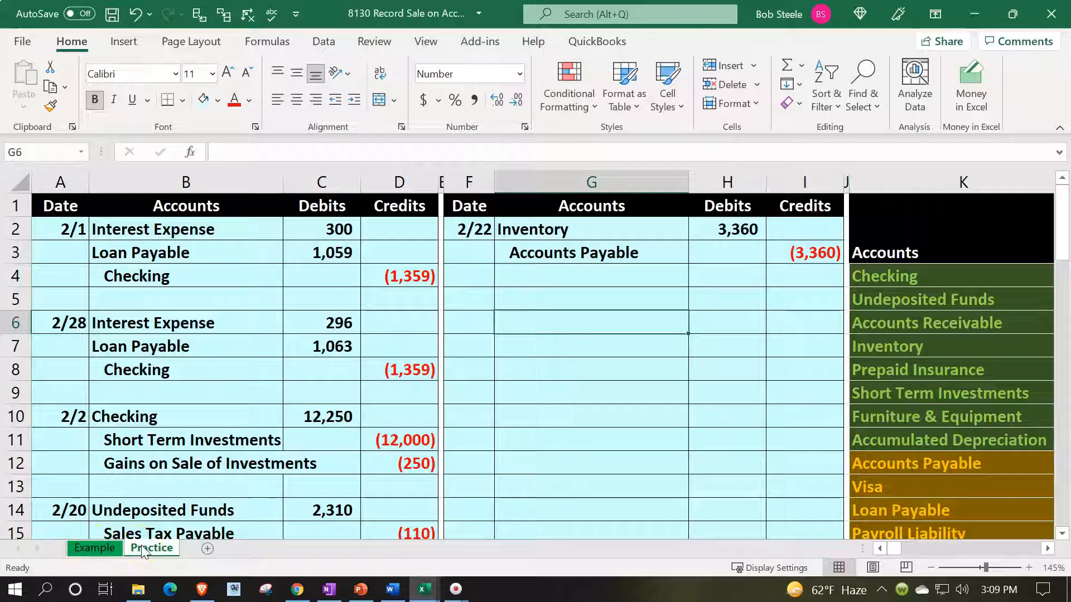
- Review the completed 2/24 sales and cost of goods sold journal entry on the Example sheet
left_click(106, 551)
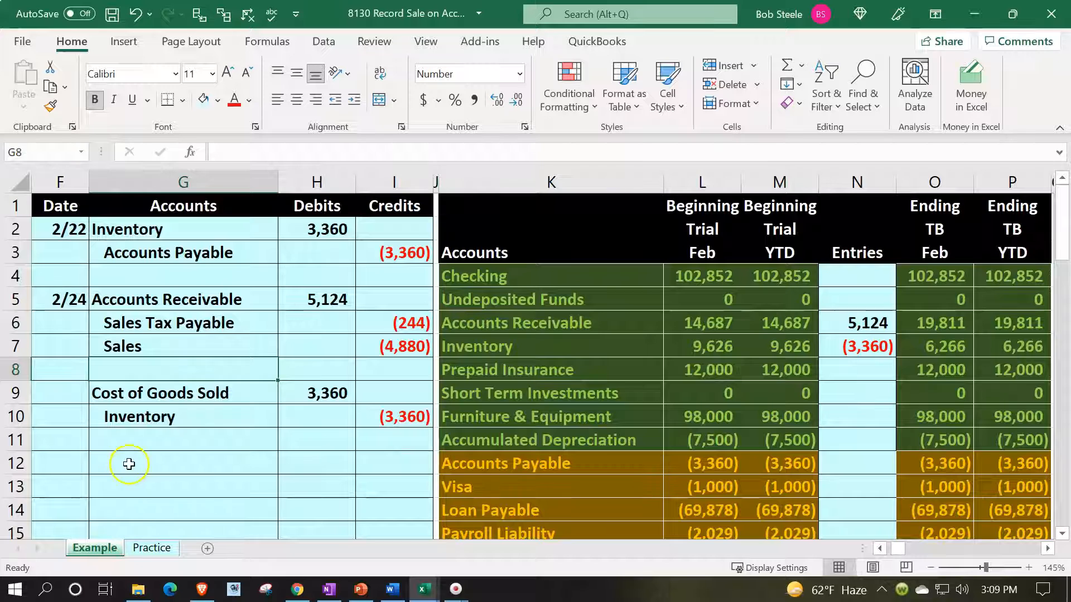
left_click(129, 464)
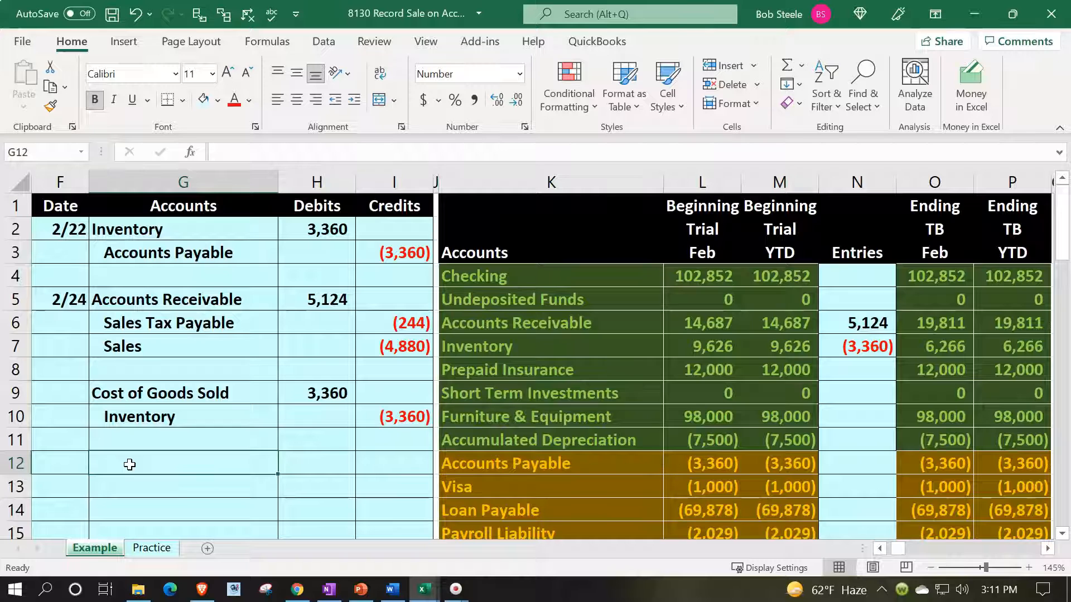
left_click_drag(131, 299, 385, 416)
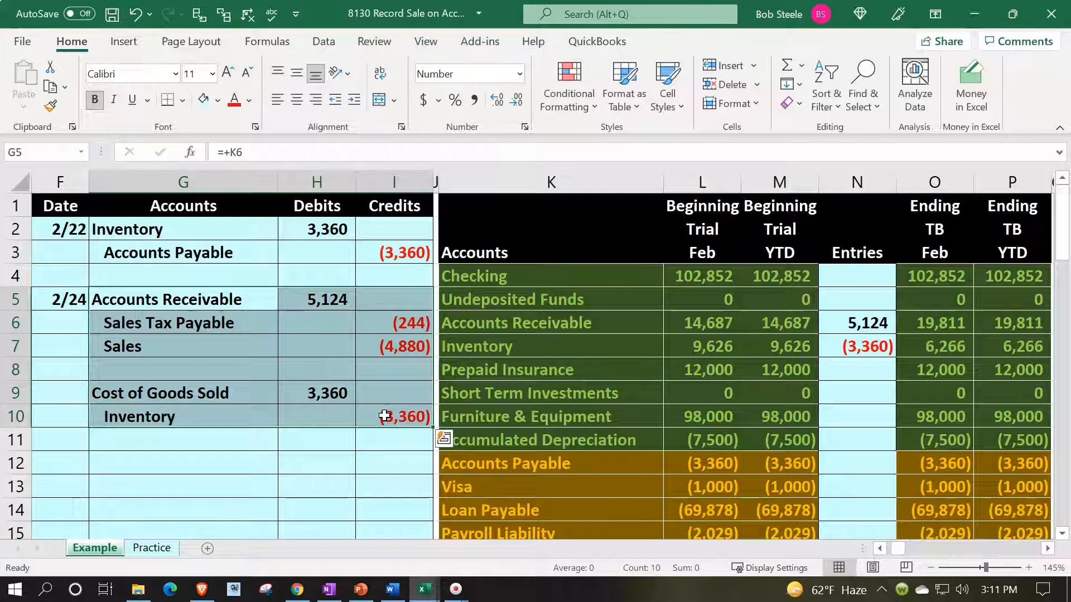
- On the Practice sheet, hide columns A through E containing the earlier journal entries
left_click(151, 548)
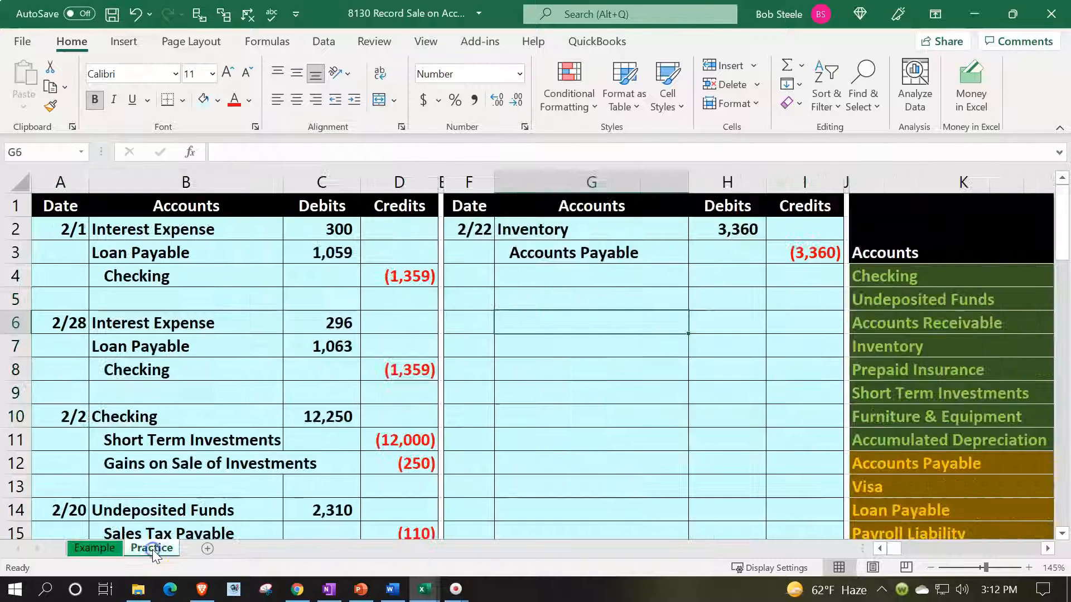
left_click(238, 429)
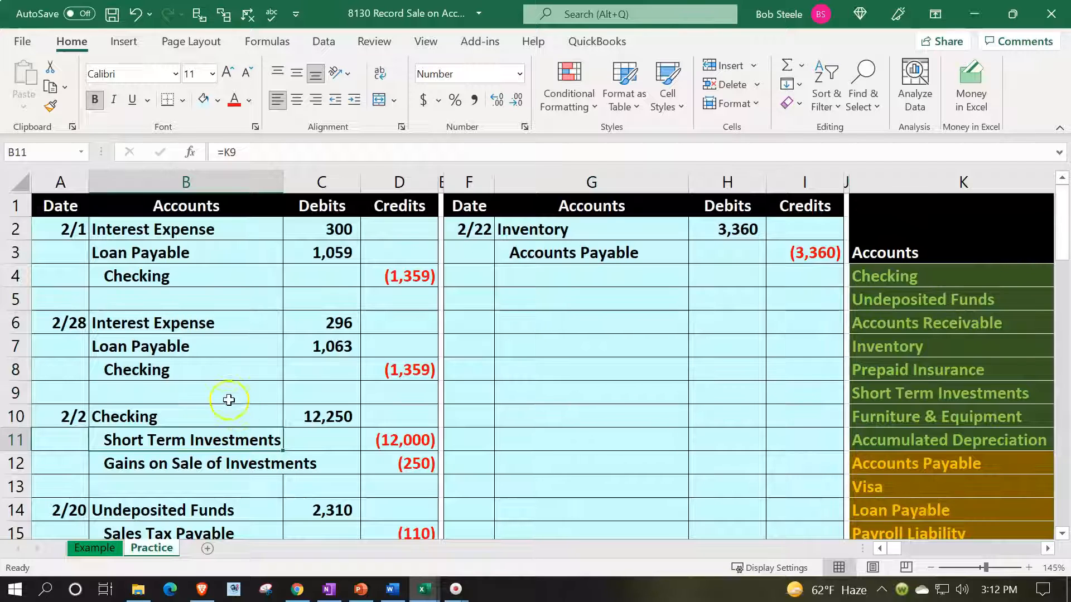
left_click_drag(74, 178, 435, 179)
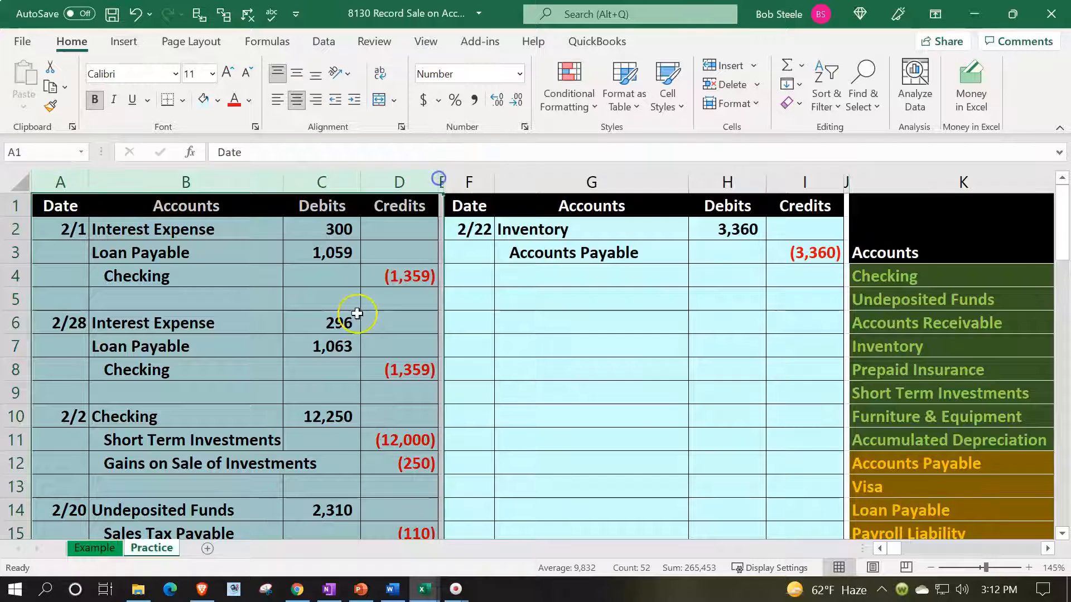
right_click(357, 316)
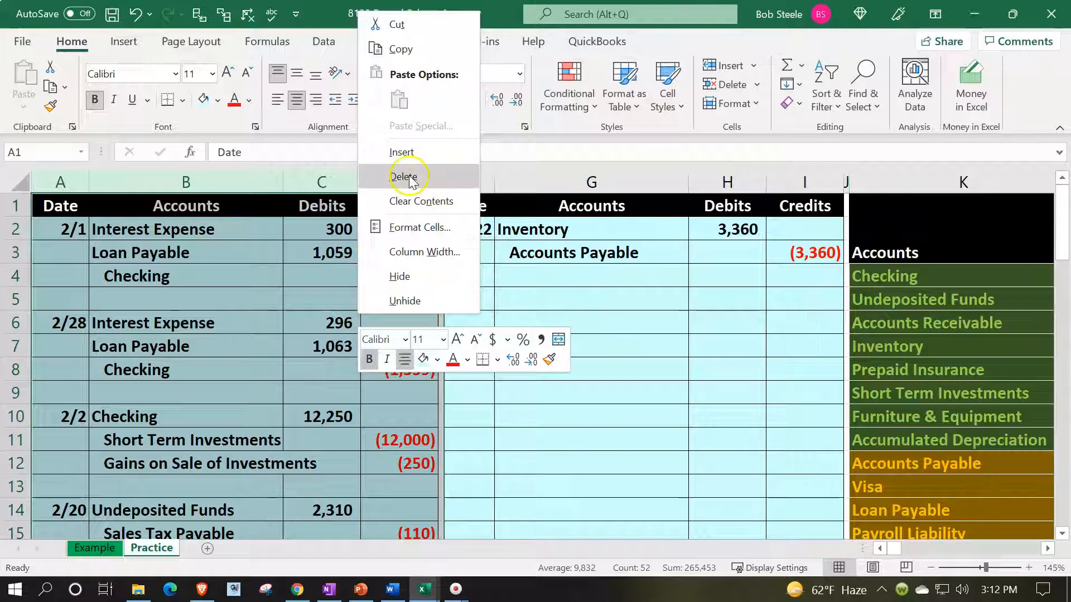
left_click(393, 274)
left_click(391, 272)
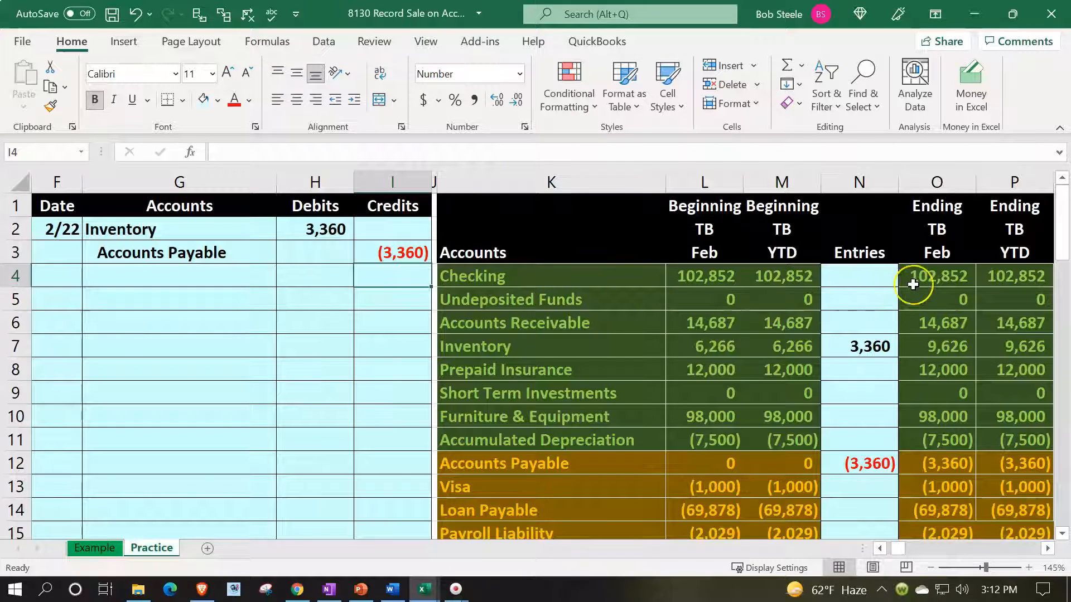
- Copy the Feb and YTD ending trial balances (O4:P28) and paste them as values over the beginning balances from L4
left_click_drag(915, 278, 981, 443)
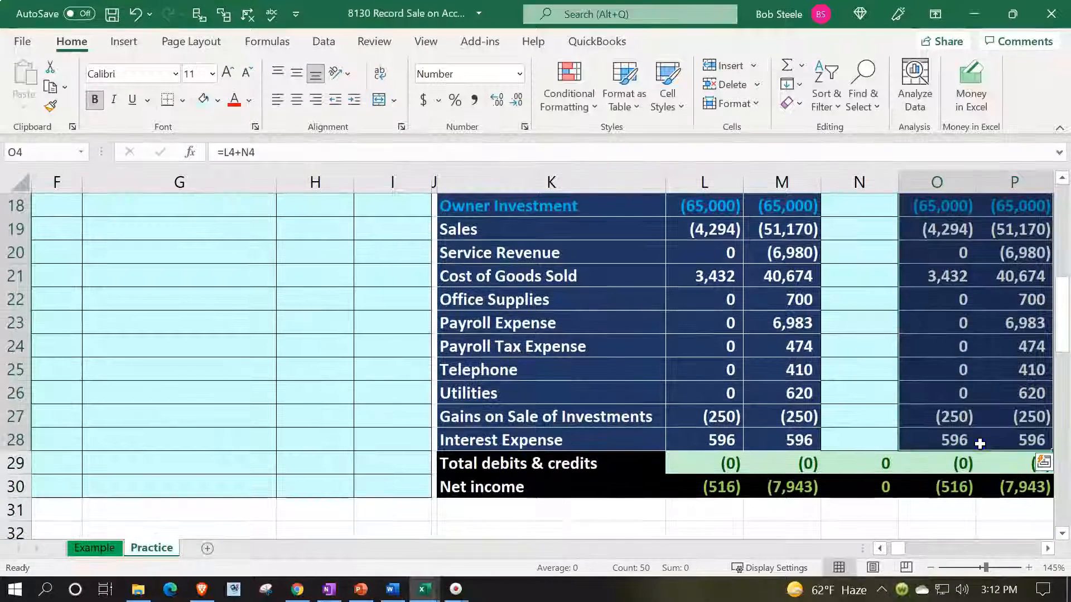
key("ctrl+c")
scroll(848, 391, "up", 6)
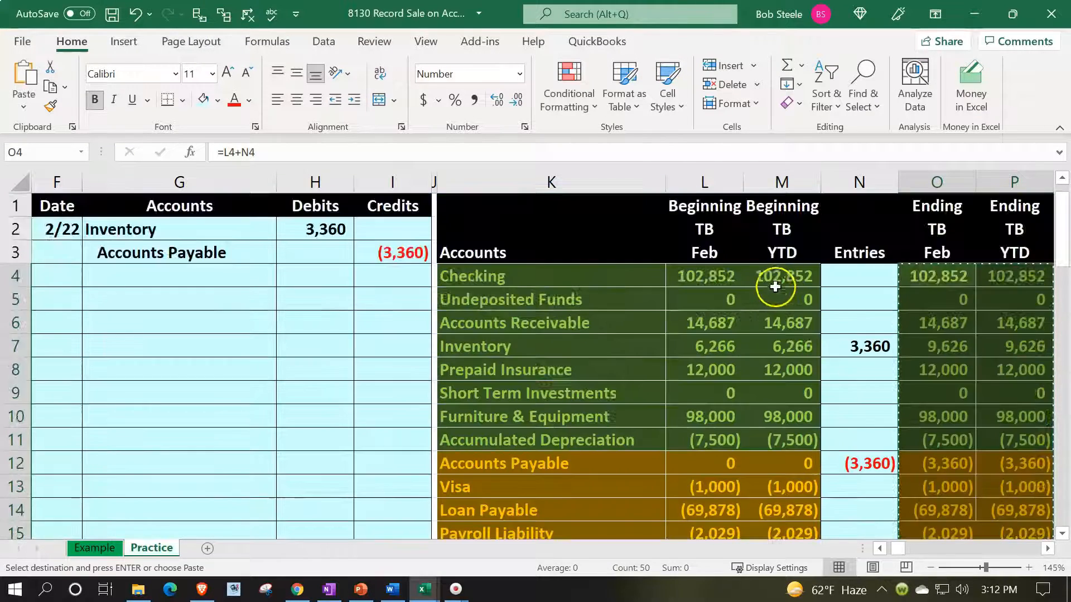
right_click(725, 279)
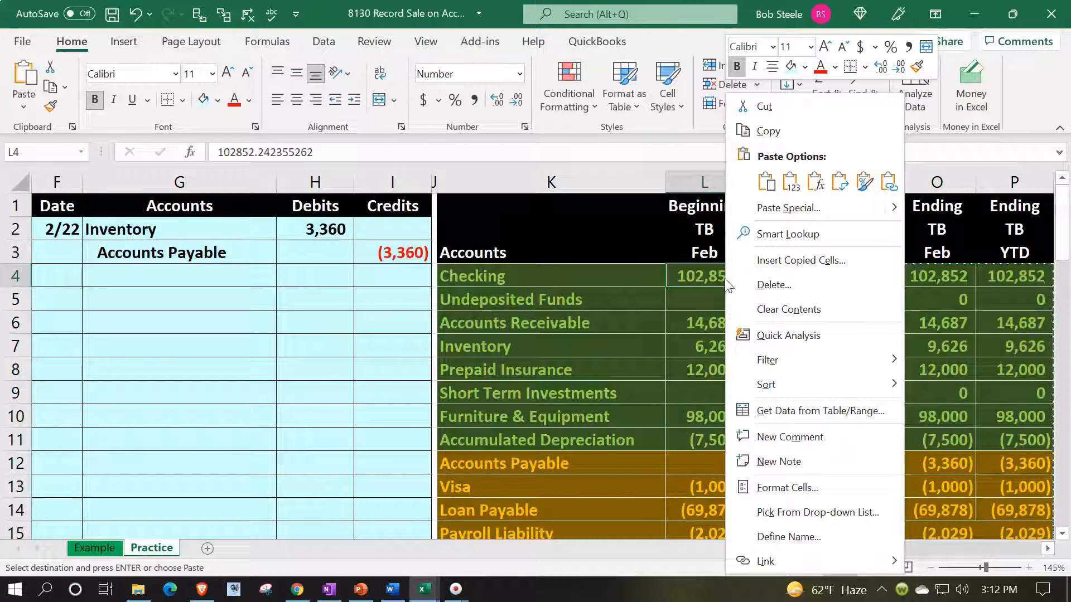
left_click(791, 181)
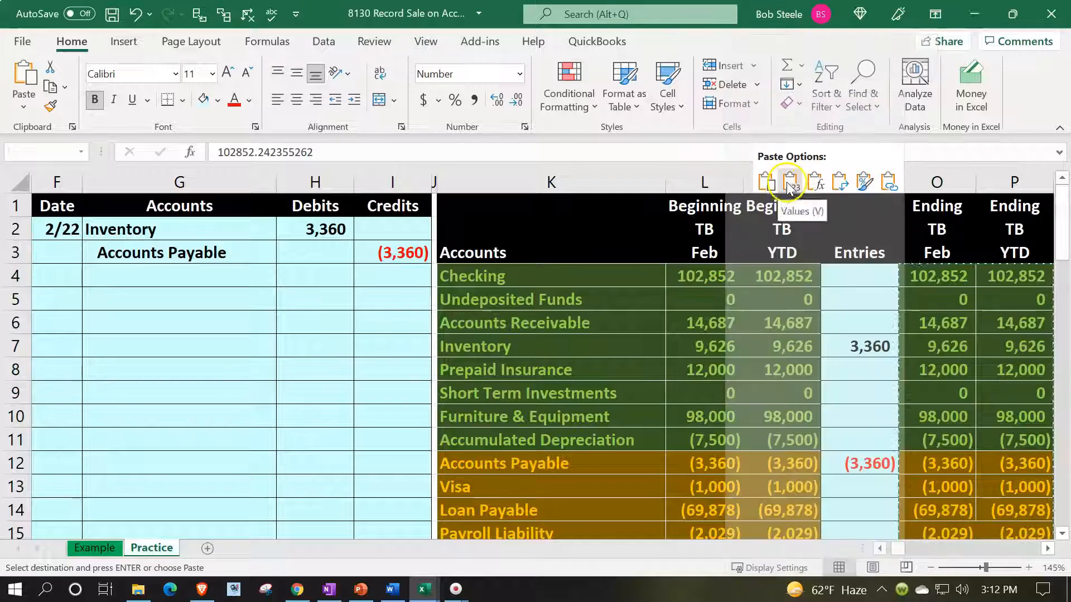
- Clear the old amounts from the trial balance's Entries column, starting at N4
left_click_drag(851, 282, 861, 492)
key("Delete")
scroll(861, 492, "up", 1)
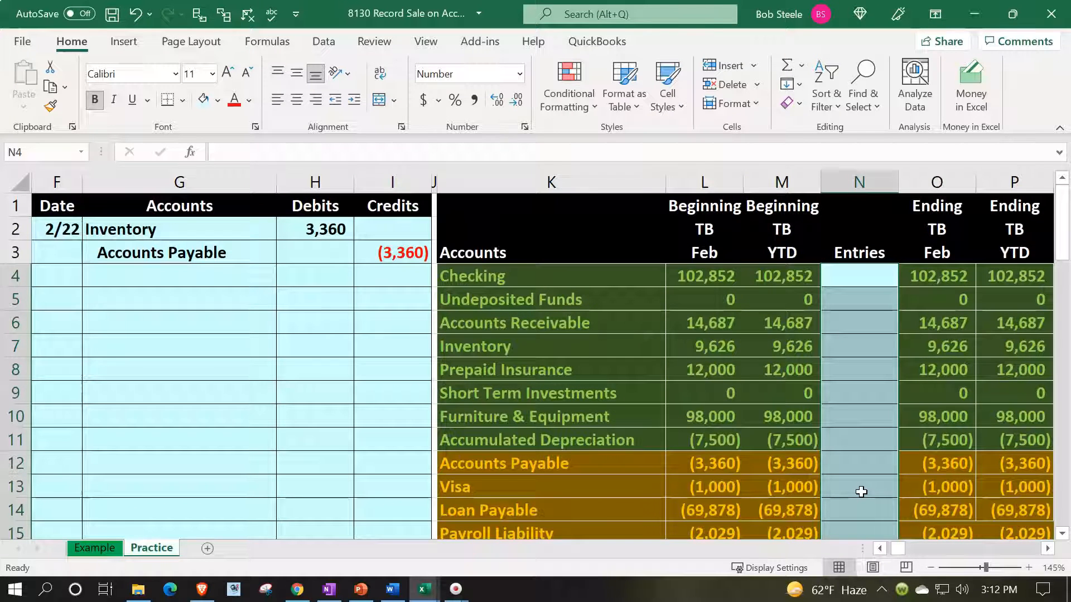
- Enter the date 2/24 in F5 to start the new journal entry below the inventory purchase
left_click(206, 314)
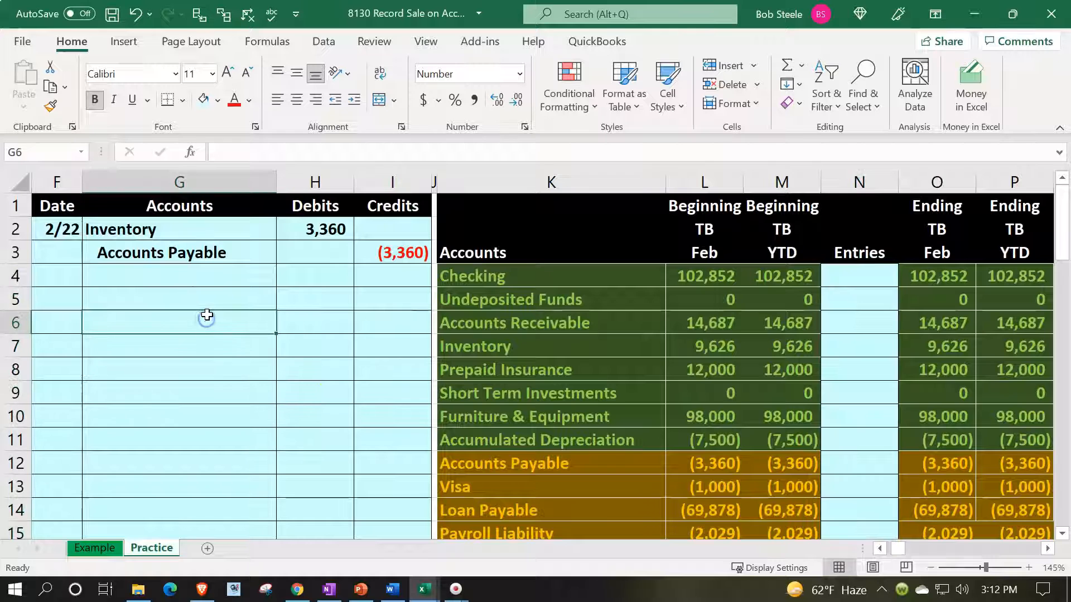
key("Up")
key("Left")
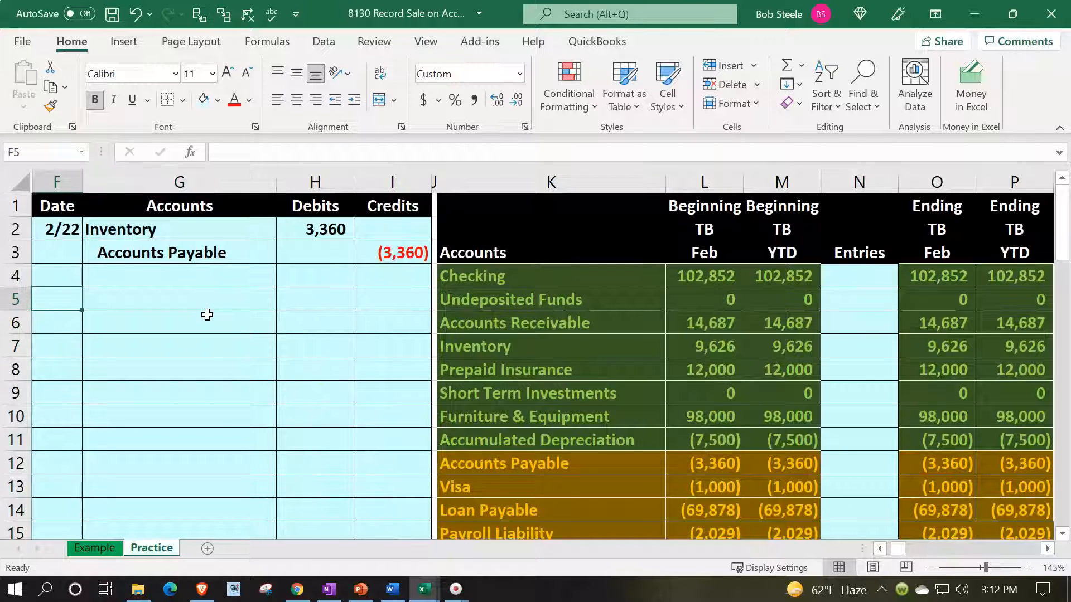
type("2/24")
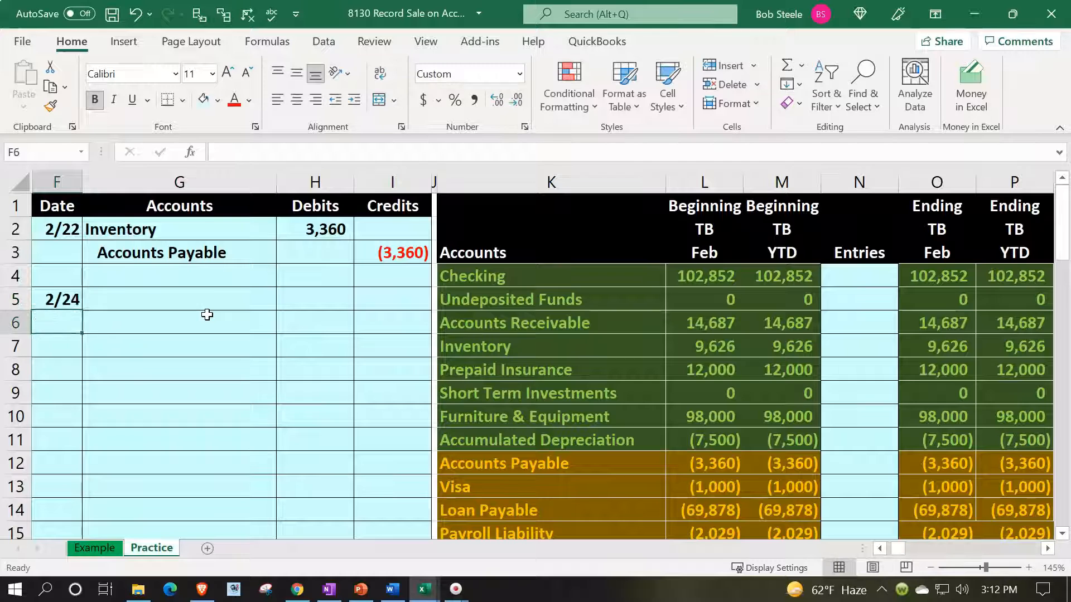
- Enter =K6 in G5 to link the entry's first account line to Accounts Receivable
left_click(207, 315)
key("Up")
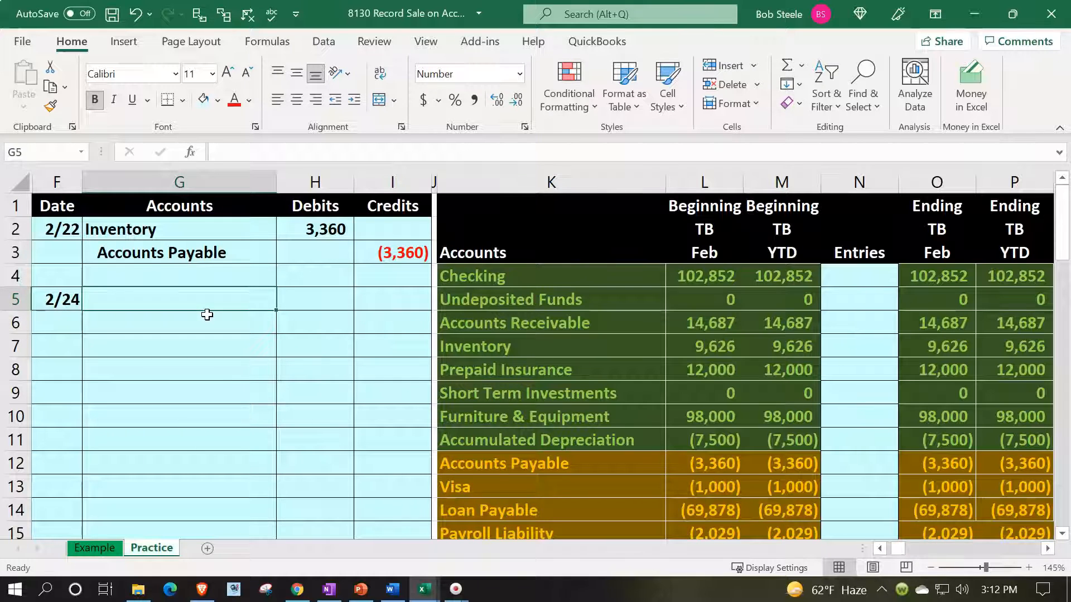
type("=")
key("Right")
key("Right")
key("Right")
key("Right")
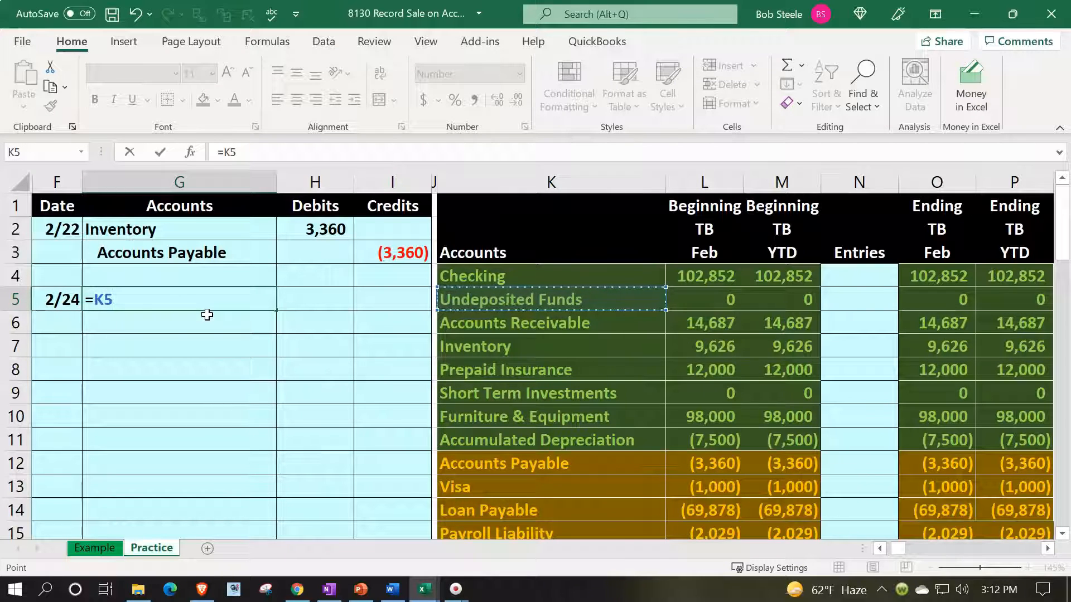
key("Down")
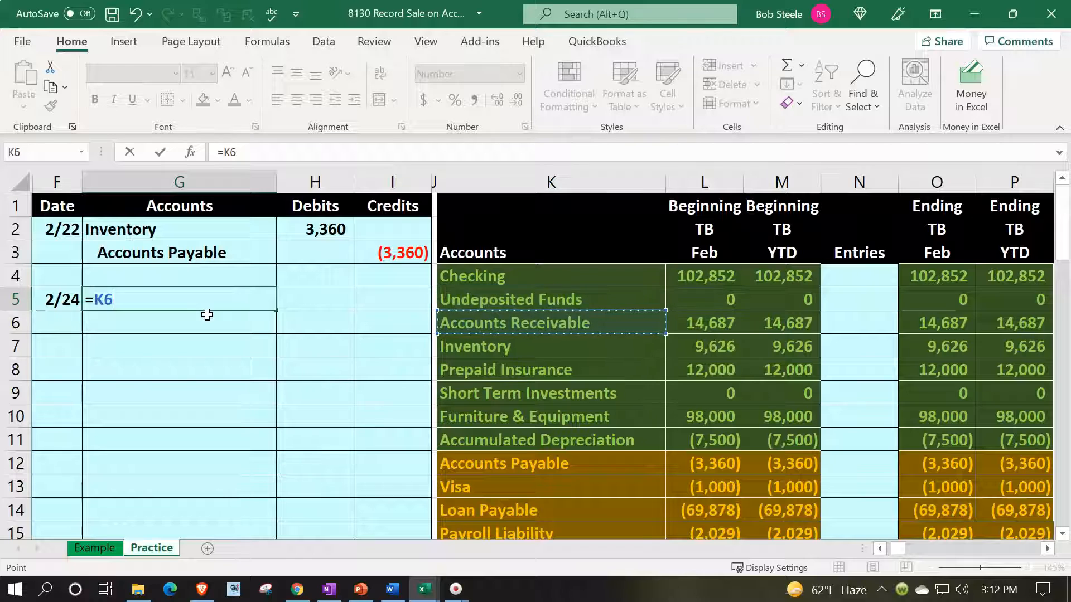
key("Return")
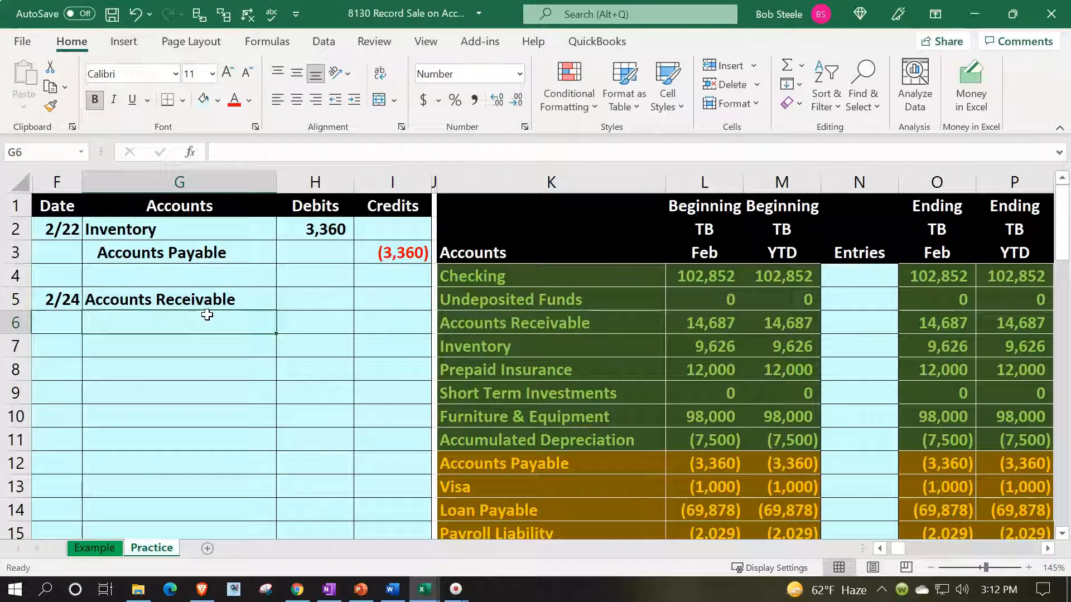
- Enter =K16 in G6 to add Sales Tax Payable as the next account line
type("=")
key("Right")
key("Right")
key("Right")
key("Down")
key("Down")
key("Down")
key("Down")
key("Down")
key("Down")
key("Down")
key("Down")
key("Down")
key("Down")
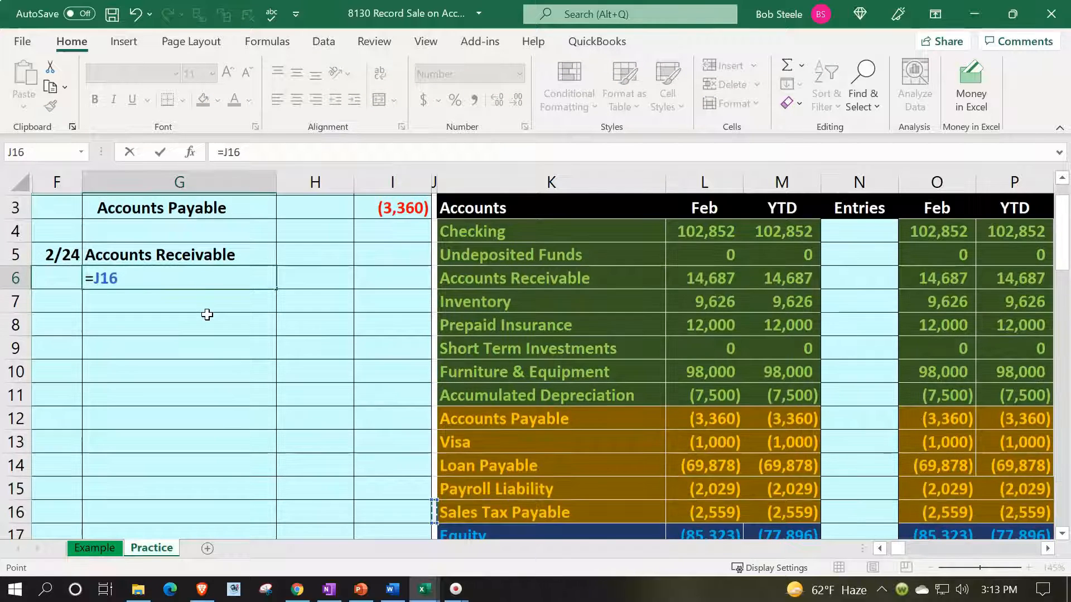
key("Right")
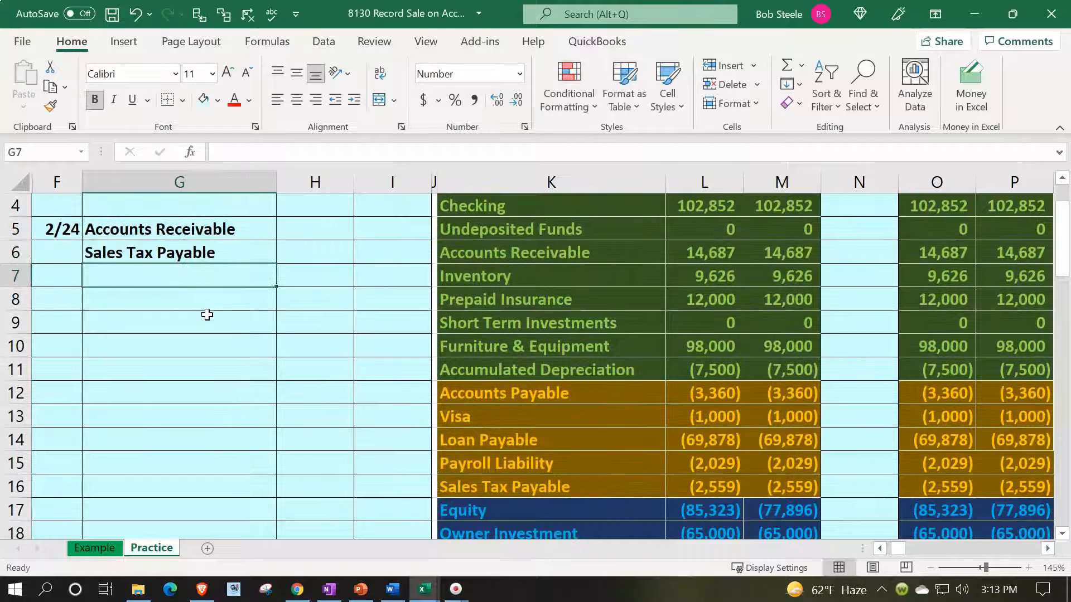
- Enter =K19 in G7 to add Sales as the entry's third account line
type("=")
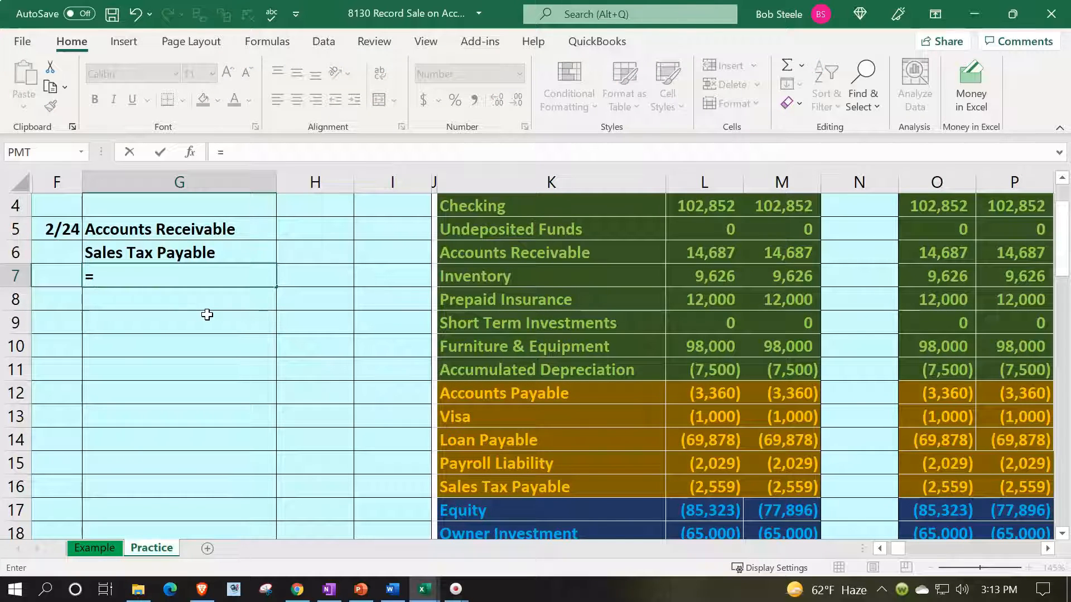
key("Down")
key("Down")
key("Down")
key("Down")
key("Down")
key("Down")
key("Down")
key("Down")
key("Down")
key("Down")
key("Down")
key("Down")
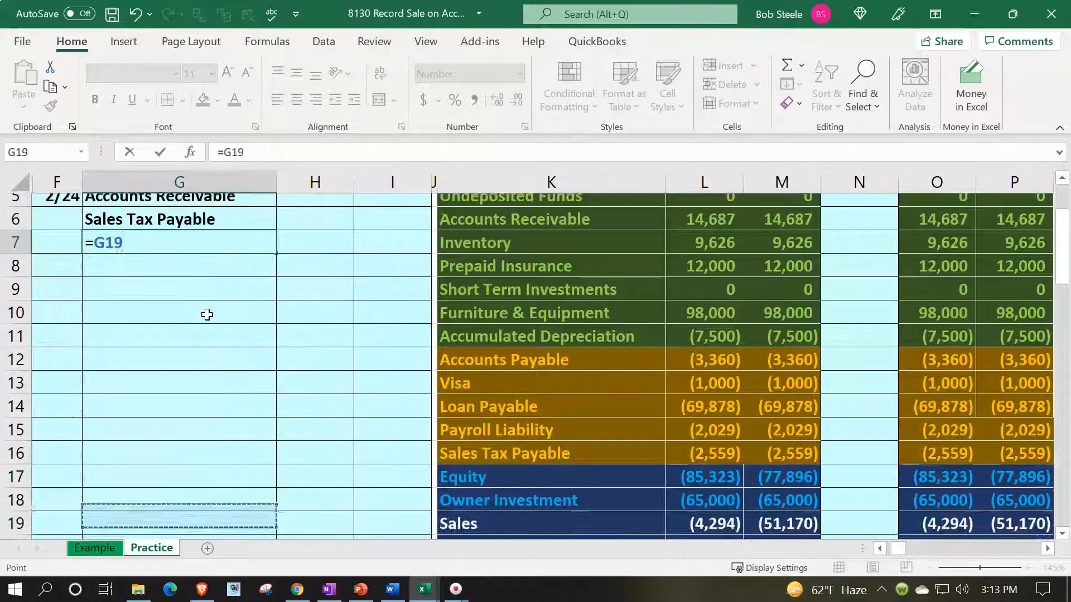
key("Down")
key("Right")
key("Right")
key("Right")
key("Right")
key("Up")
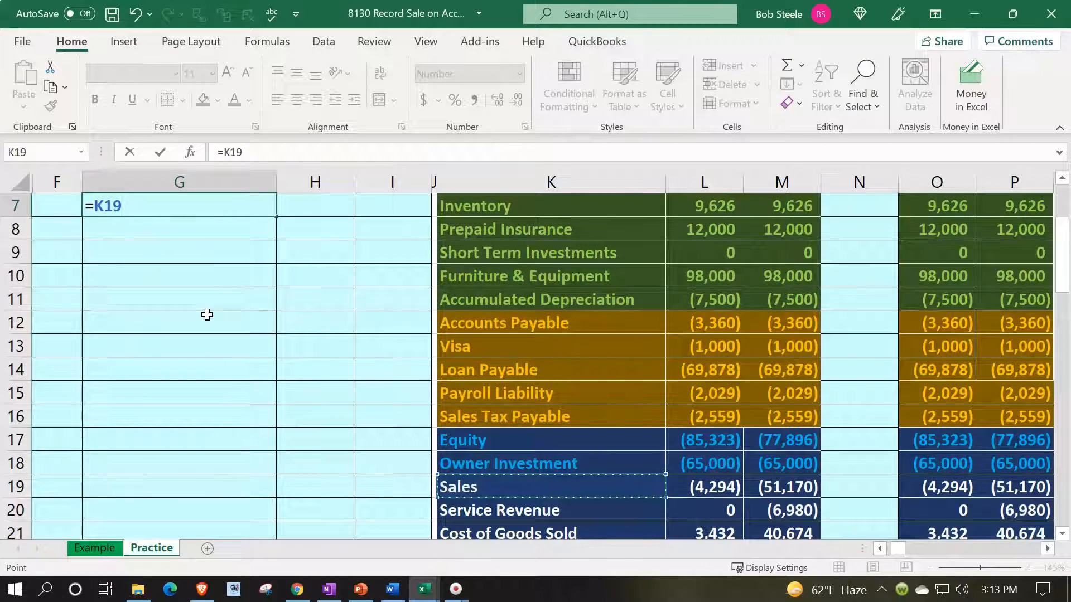
key("Return")
key("Return")
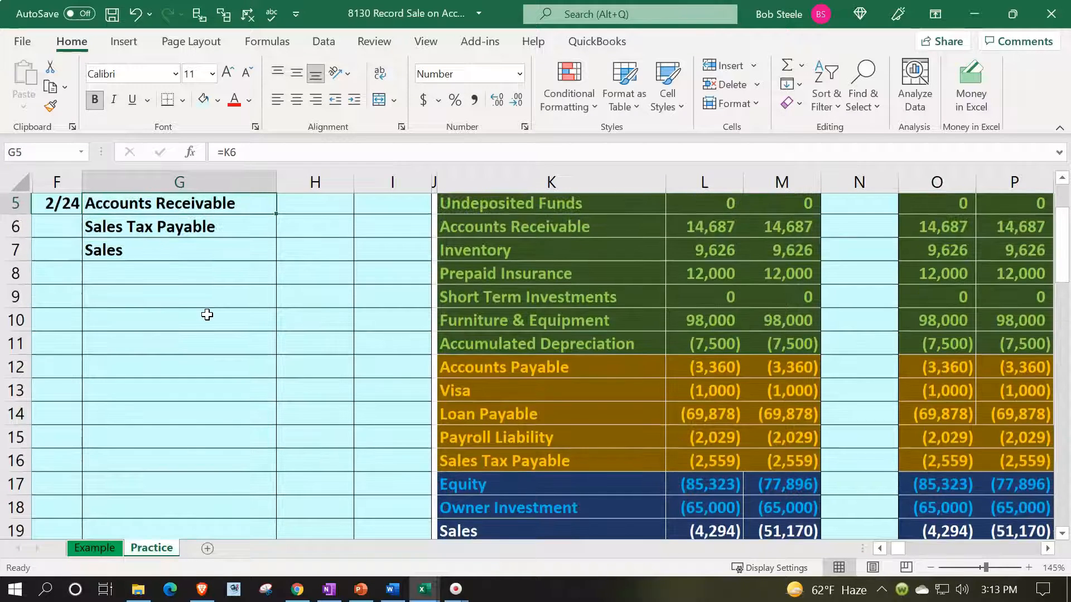
- Leave row 8 blank and enter =K21 in G9 to add the Cost of Goods Sold line
type("=")
key("Down")
key("Down")
key("Down")
key("Down")
key("Down")
key("Down")
key("Down")
key("Down")
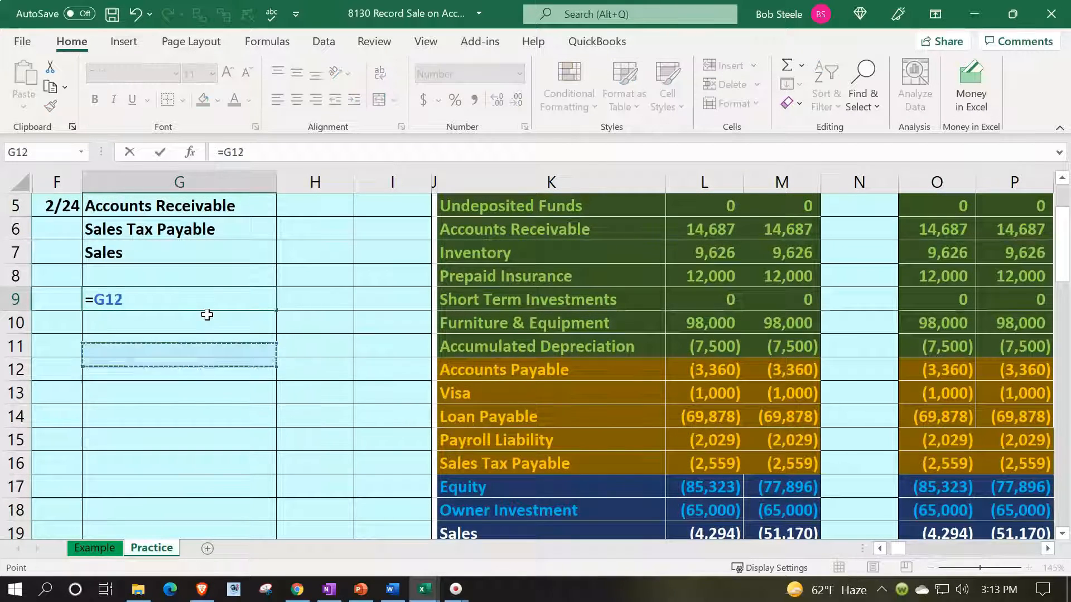
key("Down")
key("Down")
key("Down")
key("Down")
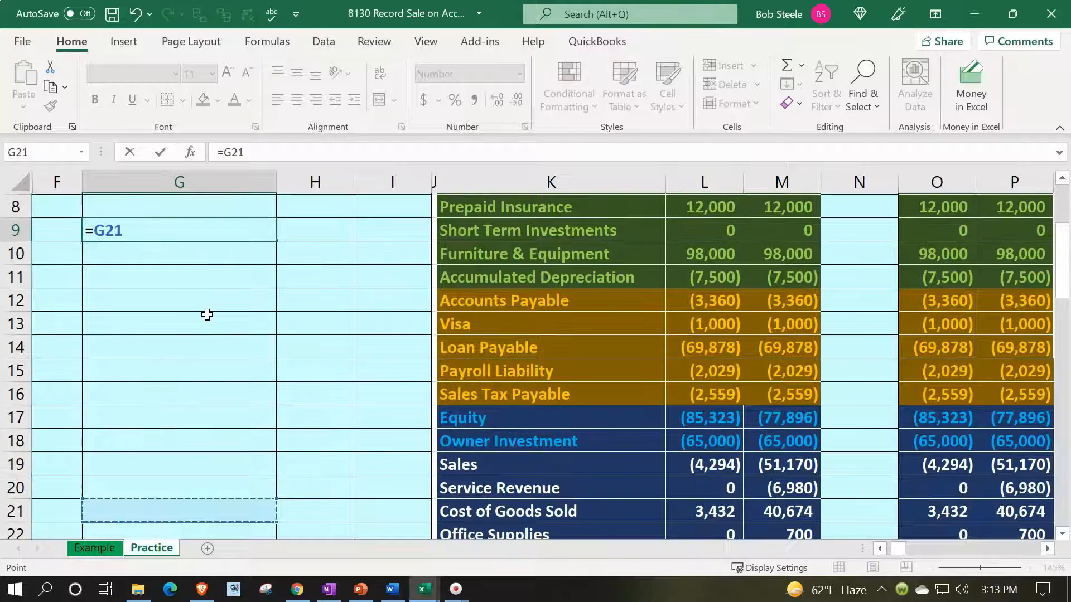
key("Right")
key("Right")
key("Right")
key("Right")
key("Return")
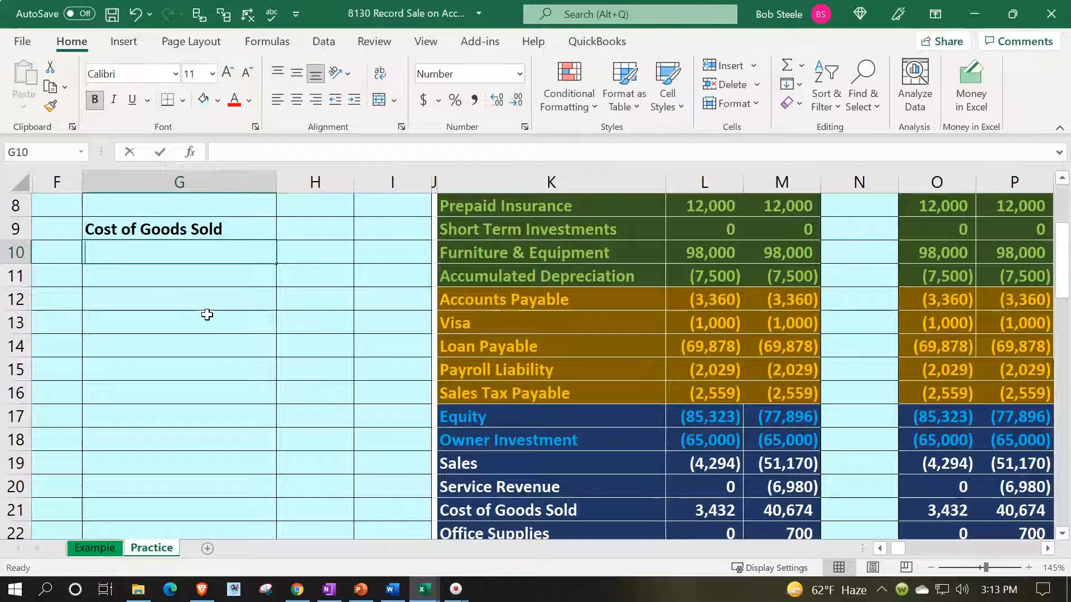
- Enter =K7 in G10 to add Inventory below Cost of Goods Sold
type("=")
key("Right")
key("Right")
key("Right")
key("Right")
key("Up")
key("Up")
key("Up")
key("Up")
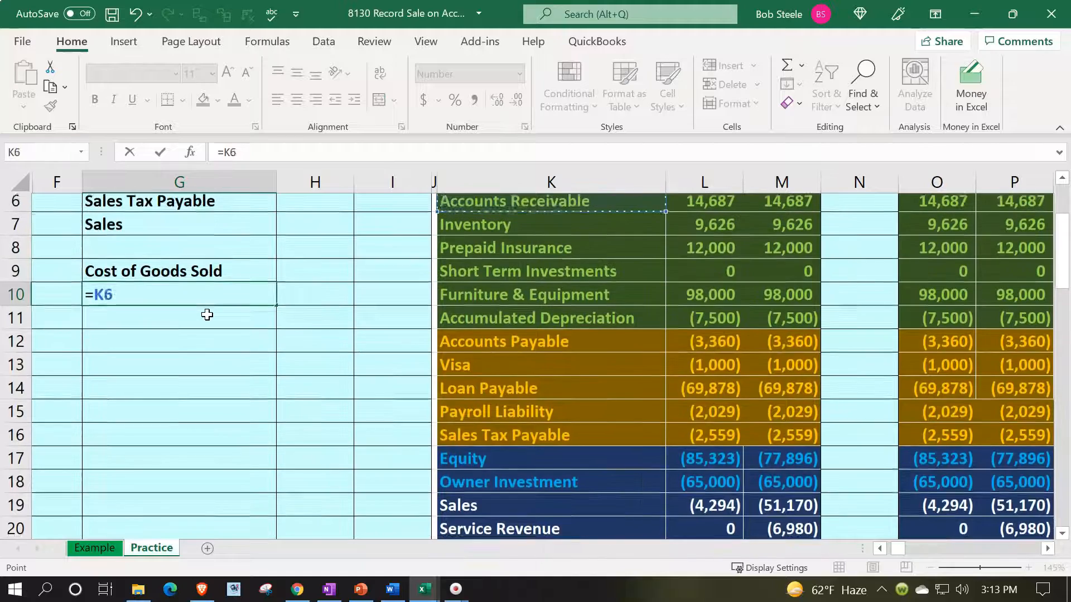
key("Up")
key("Down")
key("Down")
key("Return")
- Indent the credit account names Sales Tax Payable, Sales and Inventory in G6, G7 and G10
key("Up")
key("Up")
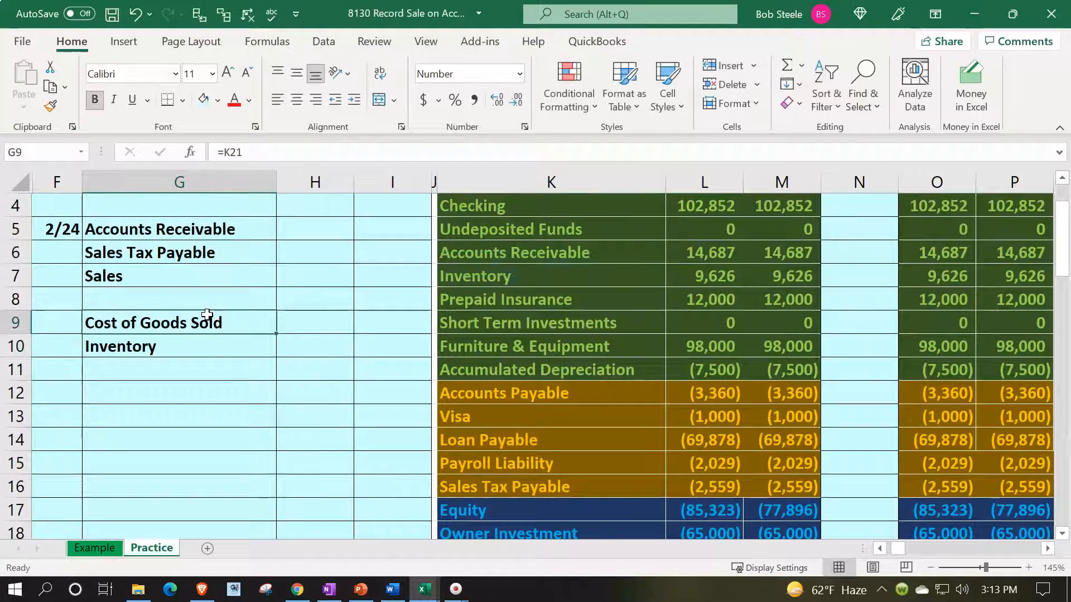
scroll(206, 314, "up", 1)
left_click_drag(207, 321, 200, 344)
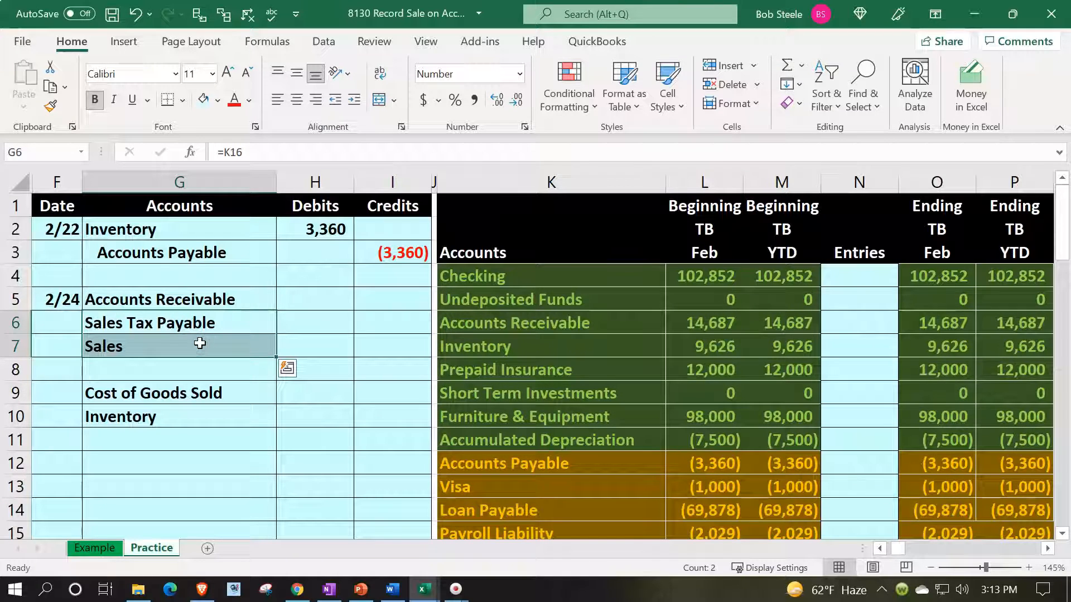
left_click(354, 99)
left_click(258, 415)
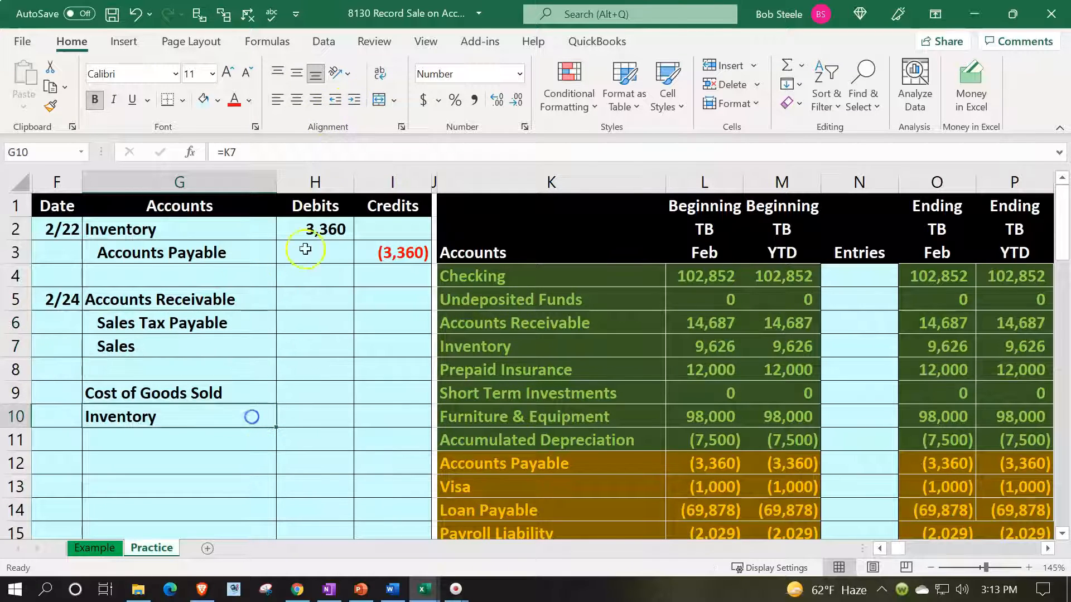
left_click(354, 100)
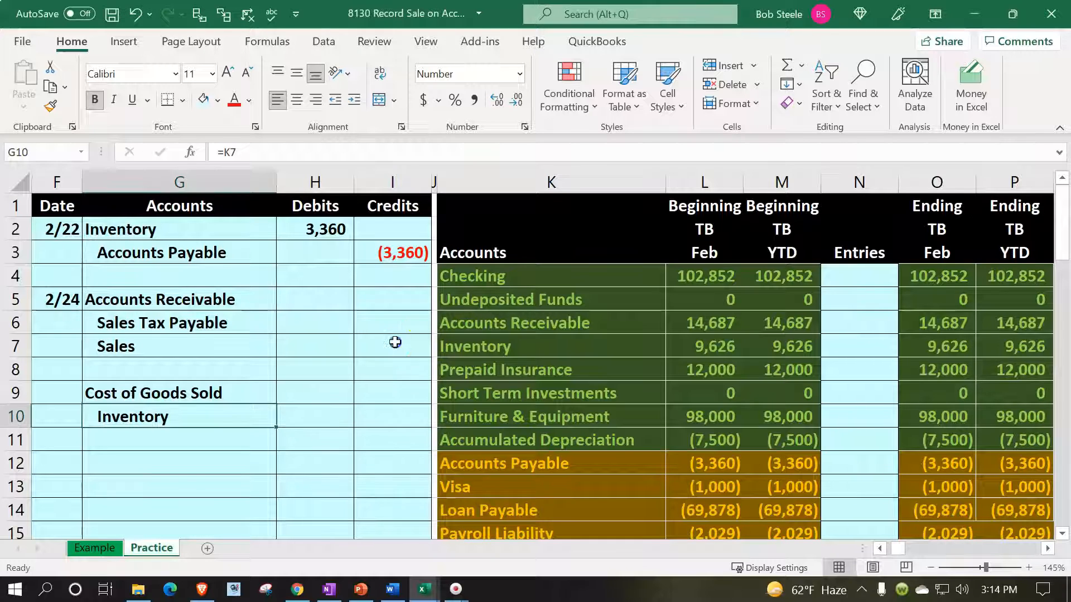
- Enter the date 2/24 in DW30, the first empty row of item SQ's table in the Inventory Subsidiary Ledger
left_click(395, 342)
key("Right")
key("Right")
key("Right")
key("Right")
key("Right")
key("Right")
key("Right")
key("Right")
key("Right")
key("Right")
key("Right")
key("Right")
key("Right")
key("Right")
key("Right")
key("Right")
key("Right")
key("Right")
key("Right")
key("Right")
key("Right")
key("Right")
key("Right")
key("Right")
key("Right")
key("Right")
key("Right")
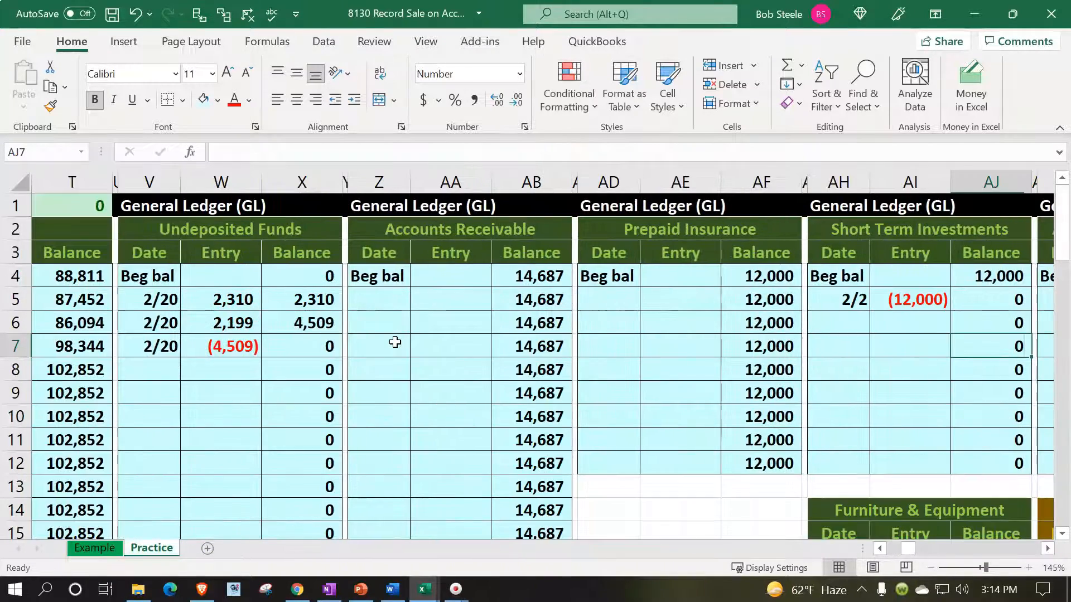
key("Right")
key("Right")
key("Right")
key("Right")
key("Right")
key("Right")
key("Right")
key("Right")
key("Right")
key("Right")
key("Right")
key("Right")
key("Right")
key("Right")
key("Right")
key("Right")
key("Right")
key("Right")
key("Right")
key("Right")
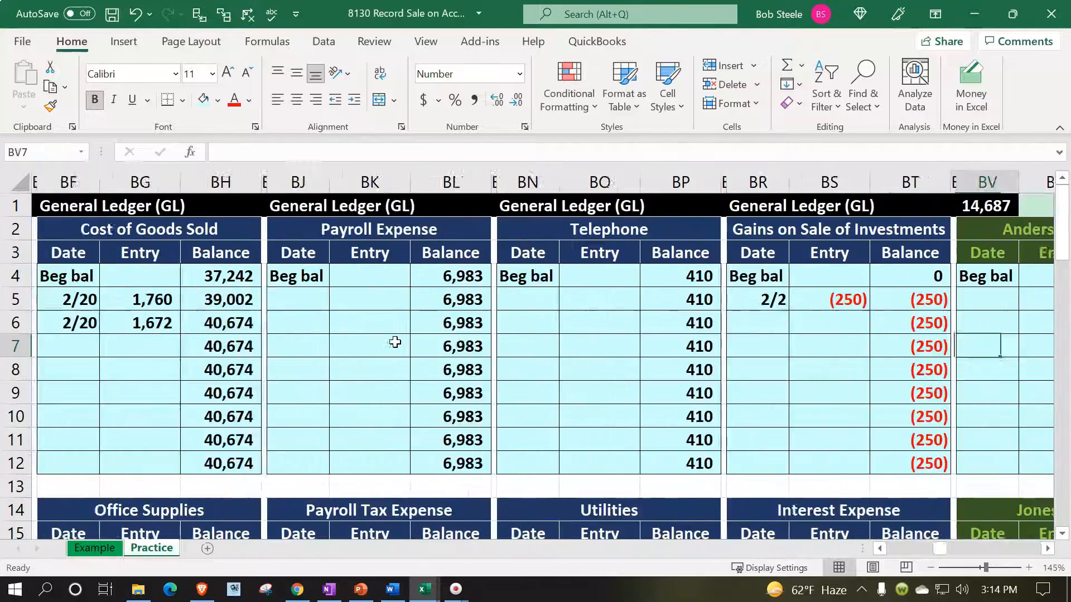
key("Right")
key("Right")
key("Right")
key("Right")
key("Right")
key("Right")
key("Right")
key("Right")
key("Right")
key("Right")
key("Right")
key("Right")
key("Right")
key("Right")
key("Right")
key("Right")
key("Right")
key("Right")
key("Right")
key("Right")
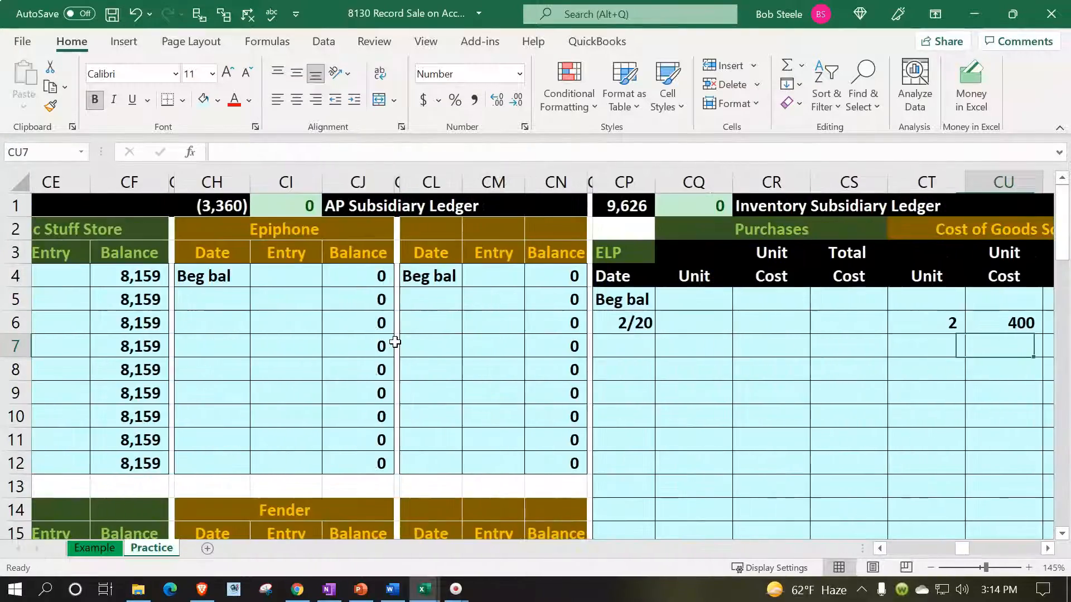
key("Right")
key("Right")
key("Right")
key("Right")
key("Right")
key("Right")
key("Right")
key("Right")
key("Right")
key("Right")
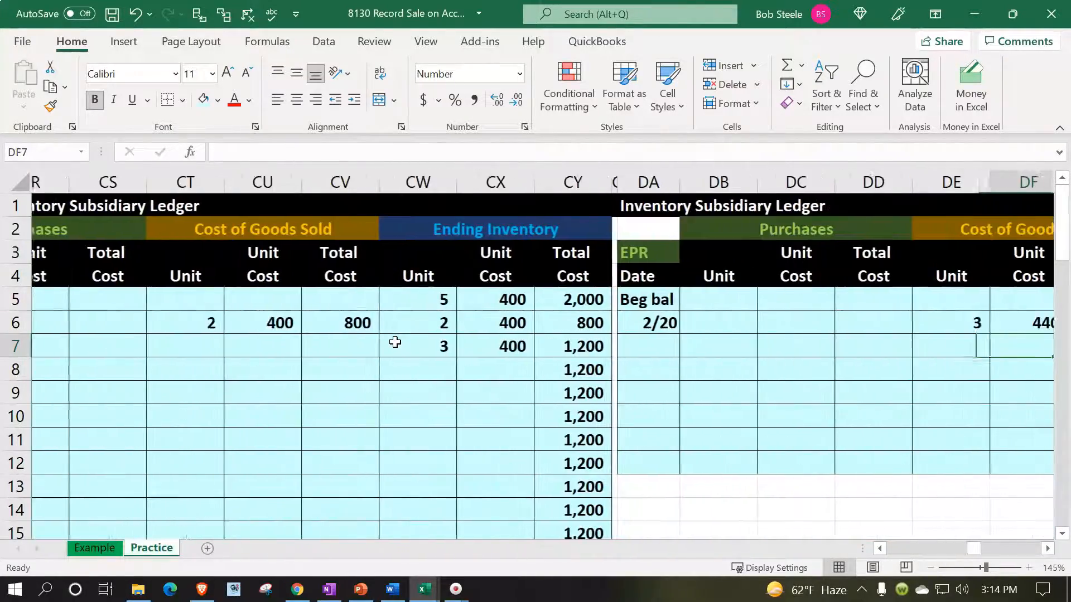
key("Right")
key("Right")
key("Right")
key("Right")
key("Right")
key("Right")
key("Right")
key("Right")
key("Right")
key("Right")
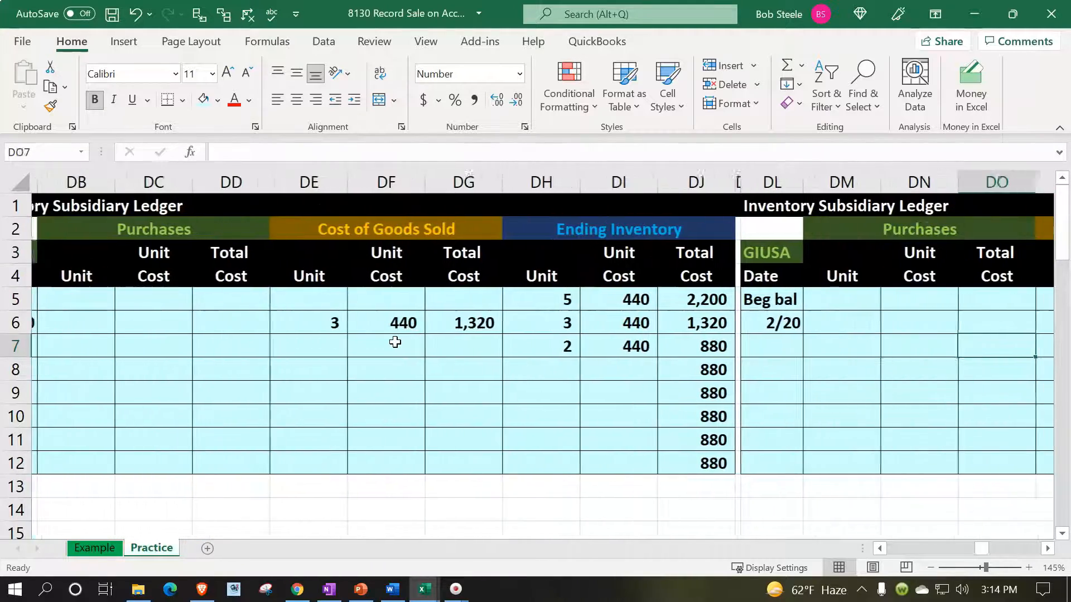
key("Right")
key("Right")
key("Right")
key("Right")
key("Right")
key("Right")
key("Right")
key("Right")
key("Right")
key("Right")
key("Right")
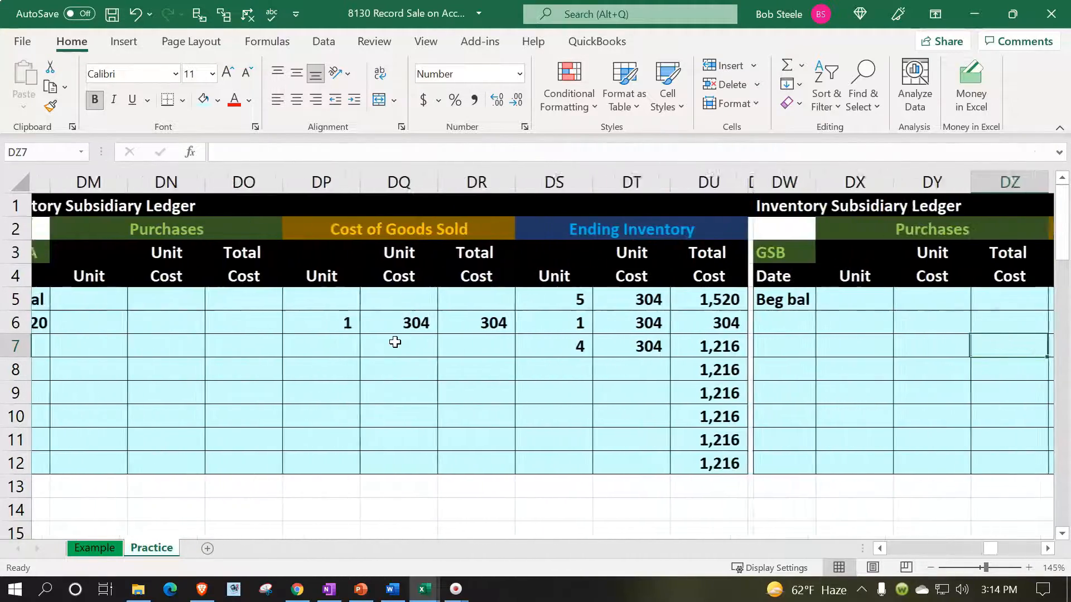
key("Right")
key("Right")
key("Down")
key("Down")
key("Down")
key("Down")
key("Down")
key("Down")
key("Down")
key("Down")
key("Down")
key("Down")
key("Down")
key("Down")
key("Down")
key("Down")
key("Down")
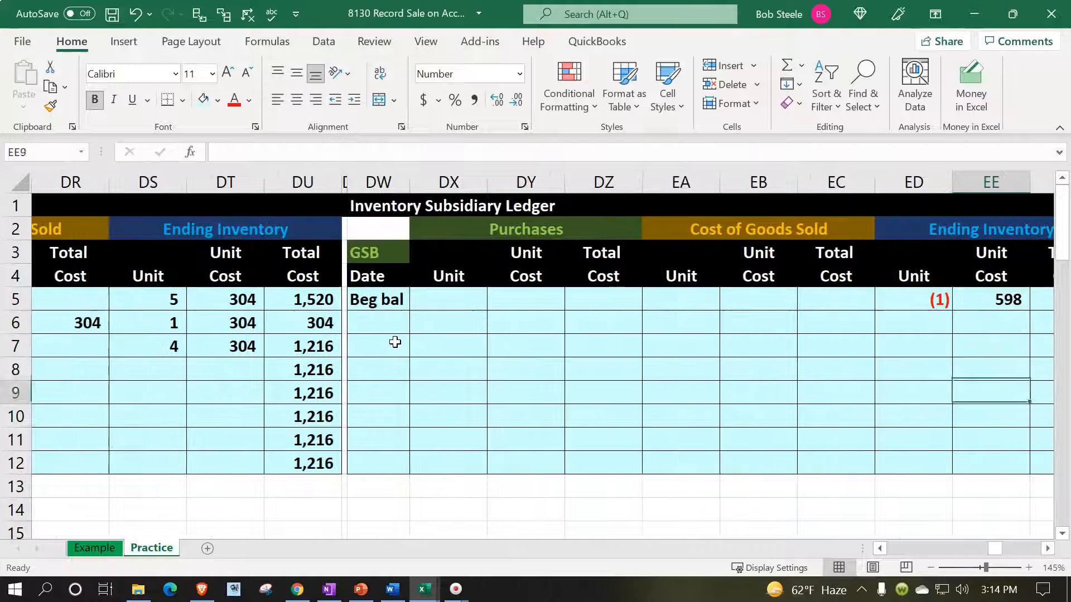
key("Down")
key("Down")
key("Down")
key("Down")
key("Down")
key("Down")
key("Down")
key("Right")
key("Down")
key("Down")
key("Down")
key("Down")
key("Down")
key("Left")
key("Left")
key("Left")
key("Left")
key("Left")
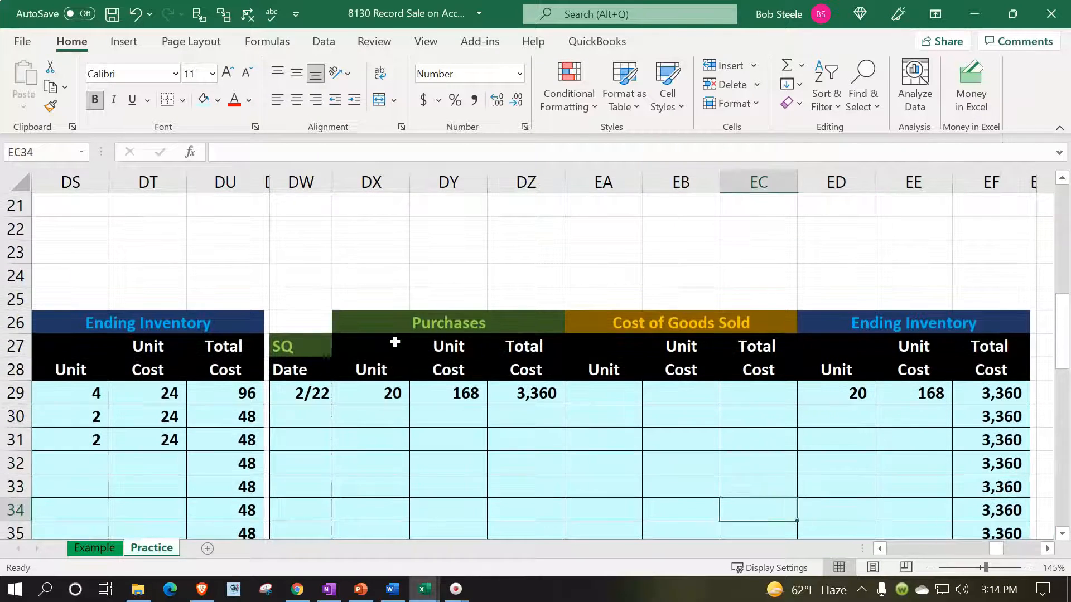
key("Down")
key("Down")
key("Left")
key("Left")
key("Left")
key("Up")
key("Up")
key("Up")
key("Up")
key("Up")
key("Up")
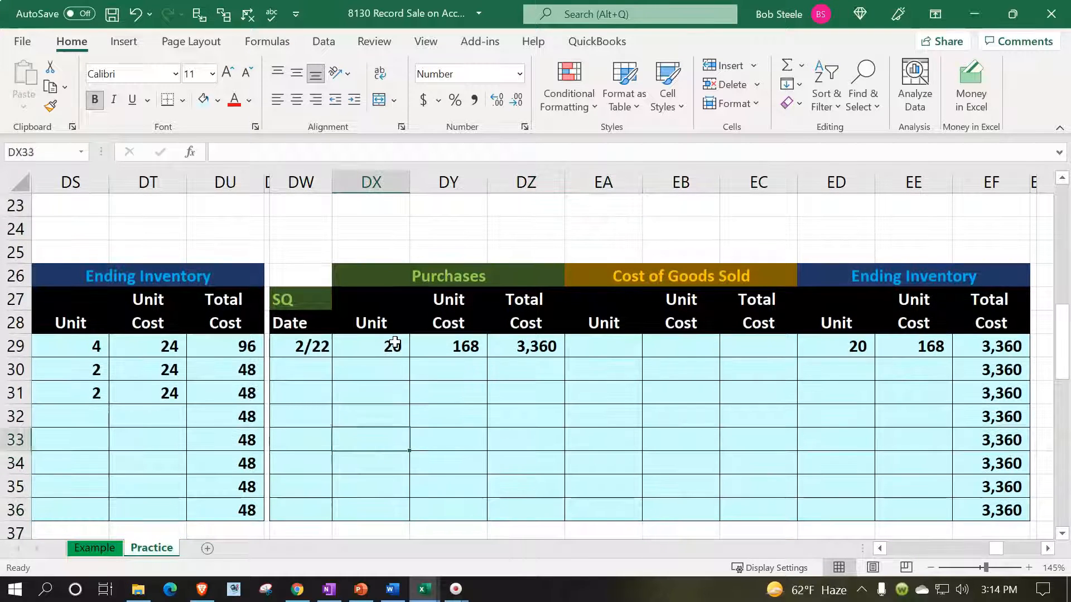
key("Left")
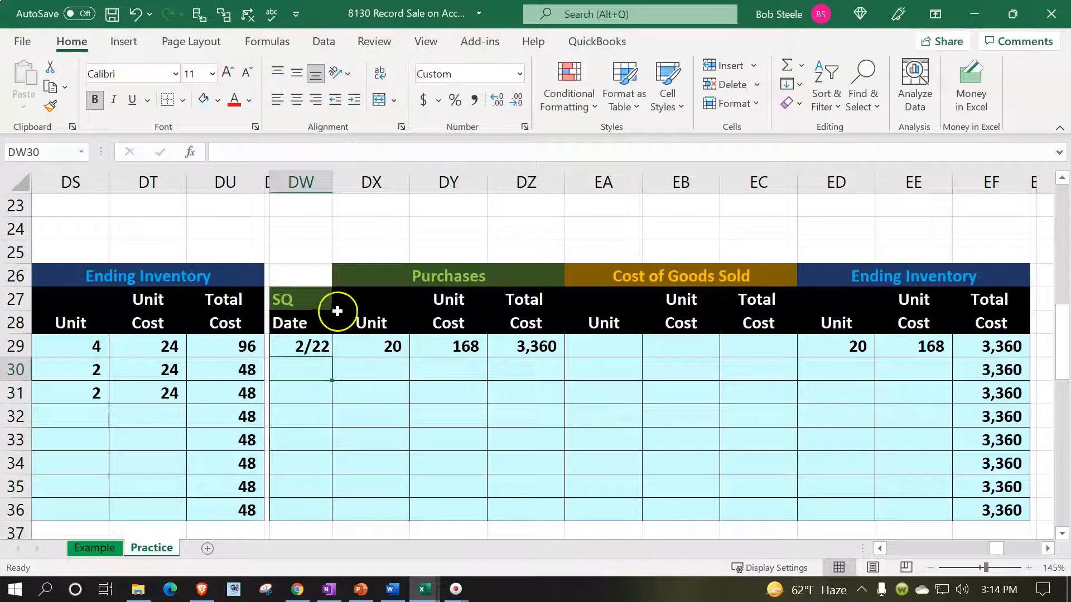
left_click(317, 297)
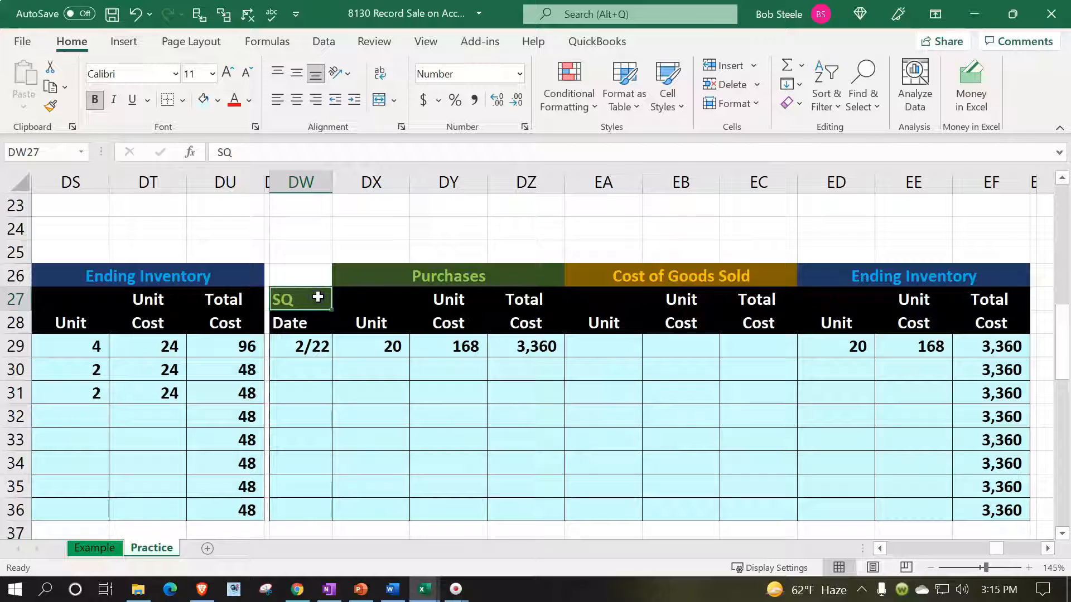
key("Down")
key("Down")
key("Down")
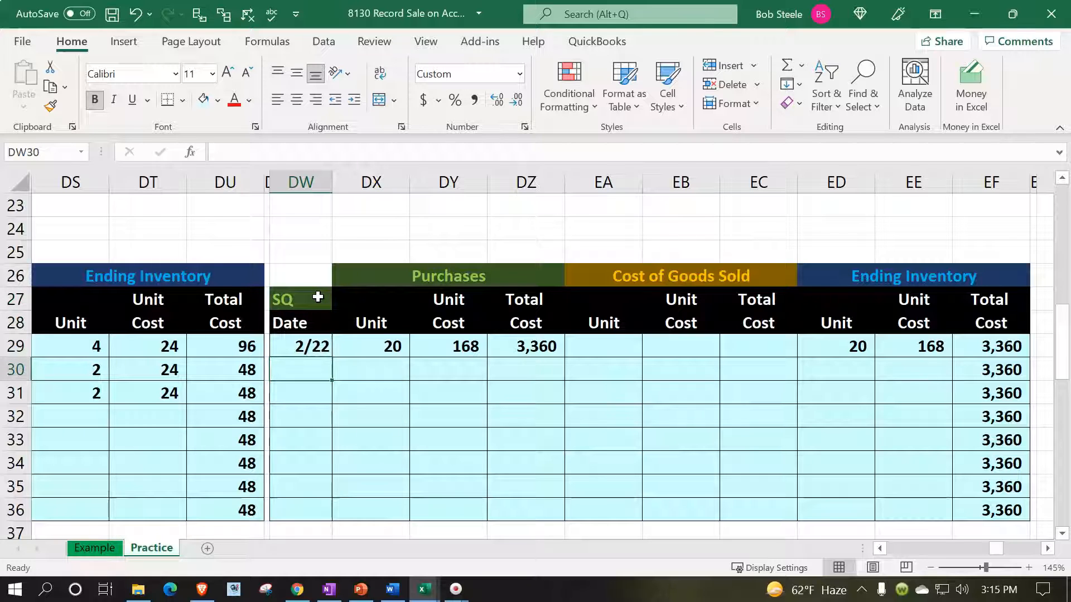
type("2/24")
key("Return")
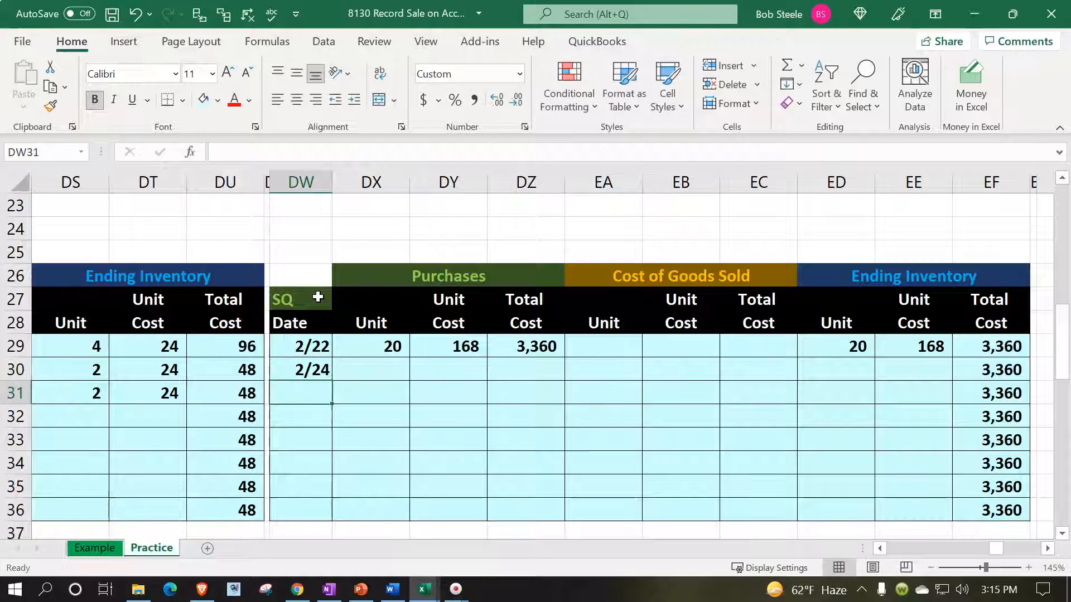
- Enter 20 units in EA30 under Cost of Goods Sold on the 2/24 row of item SQ's table
key("Right")
key("Right")
key("Right")
key("Right")
key("Up")
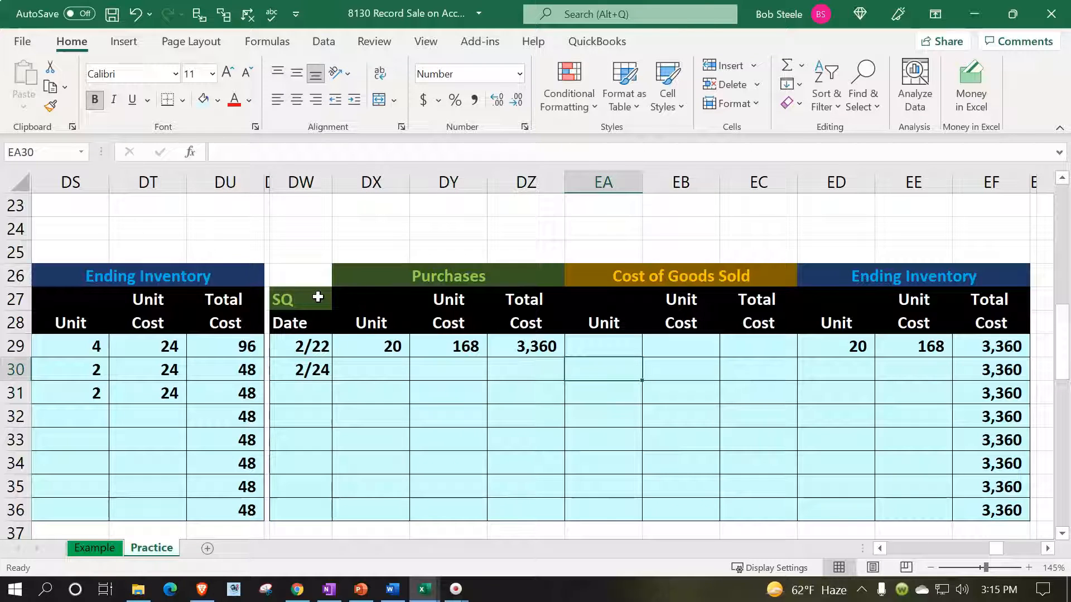
left_click_drag(366, 324, 545, 346)
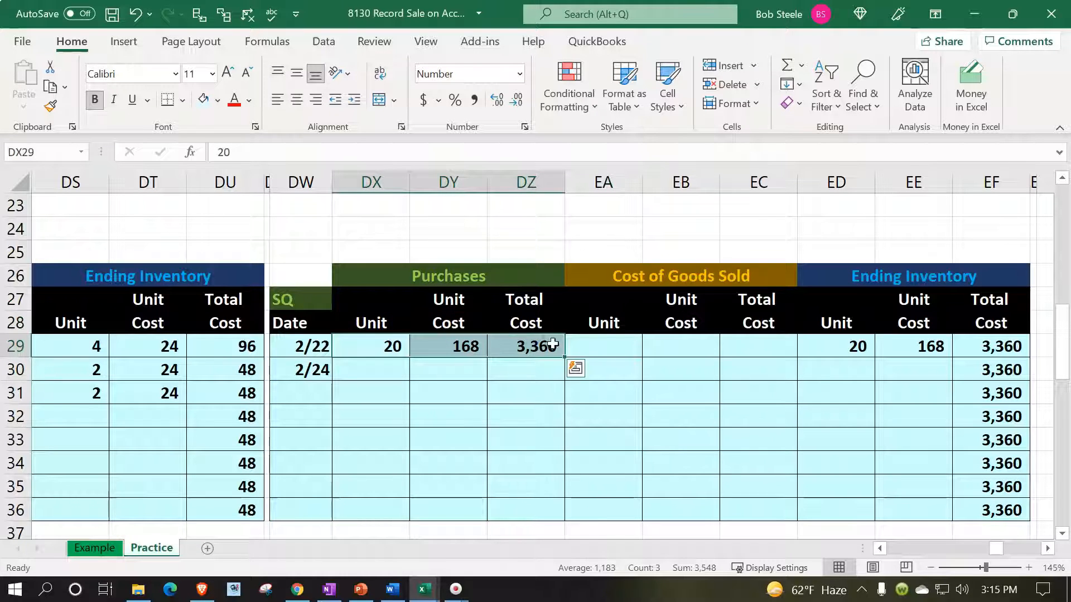
left_click(628, 371)
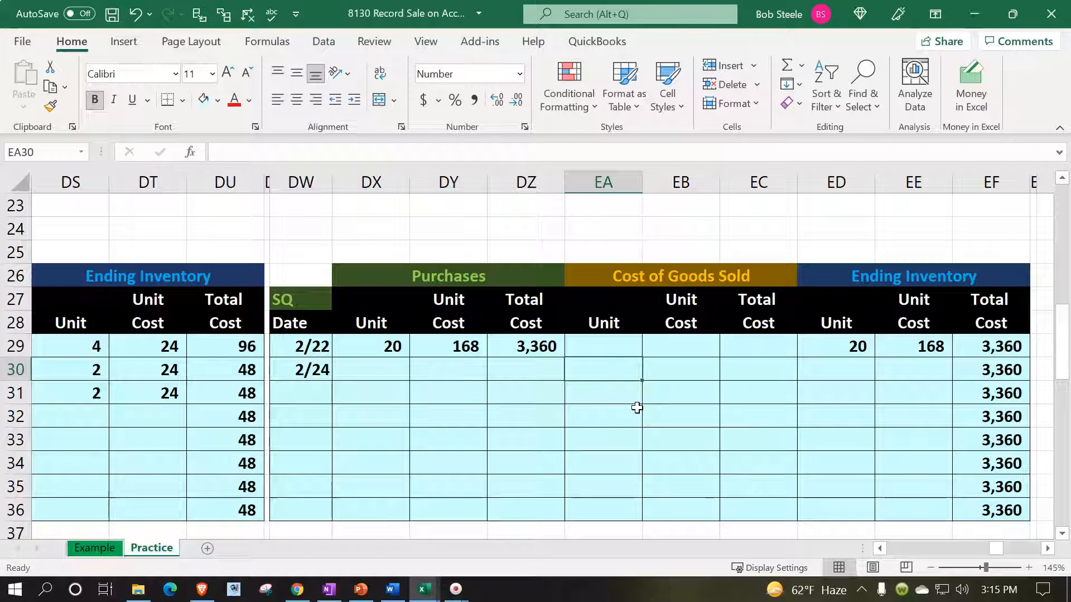
type("20")
key("Tab")
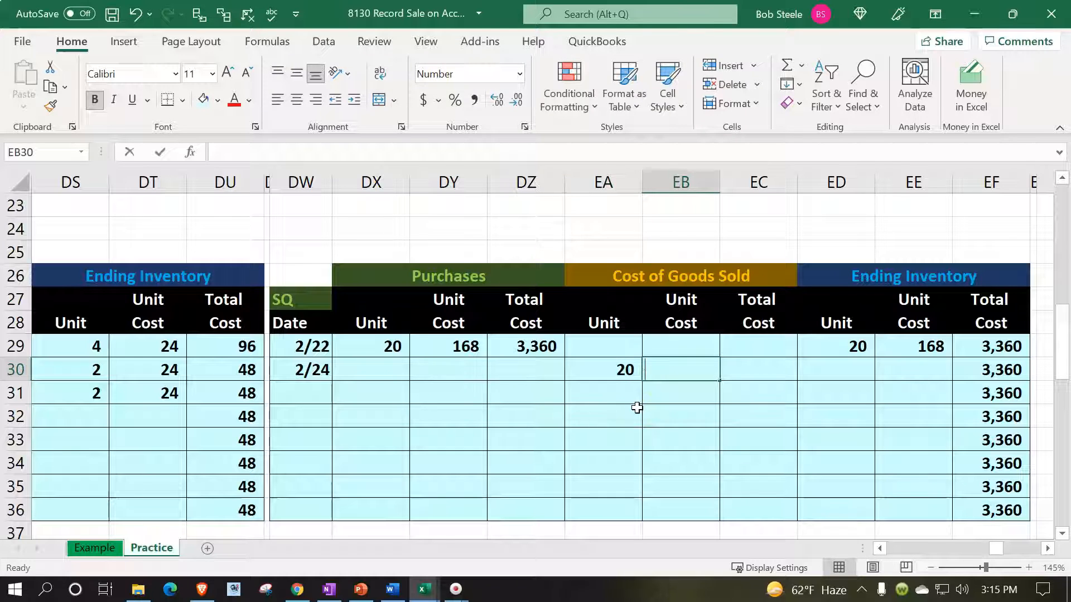
- Link the Cost of Goods Sold unit cost in EB30 to SQ's ending inventory unit cost in EE29
type("+")
key("Right")
key("Up")
key("Right")
key("Right")
key("Tab")
- Calculate the Cost of Goods Sold total cost in EC30 as units times unit cost, EA30*EB30
type("+")
key("Left")
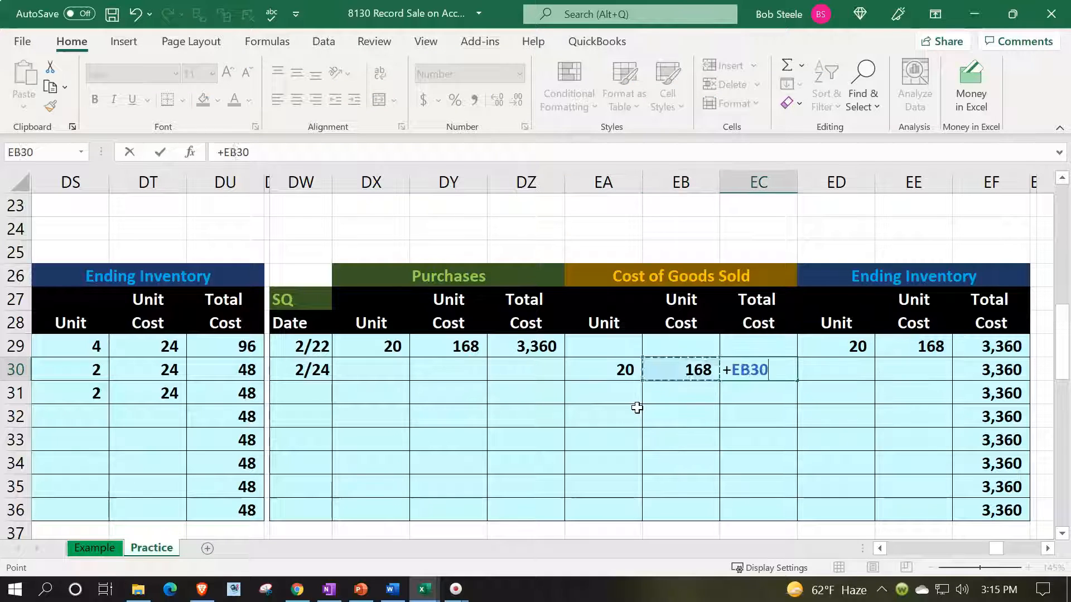
key("Left")
type("*")
key("Left")
key("Tab")
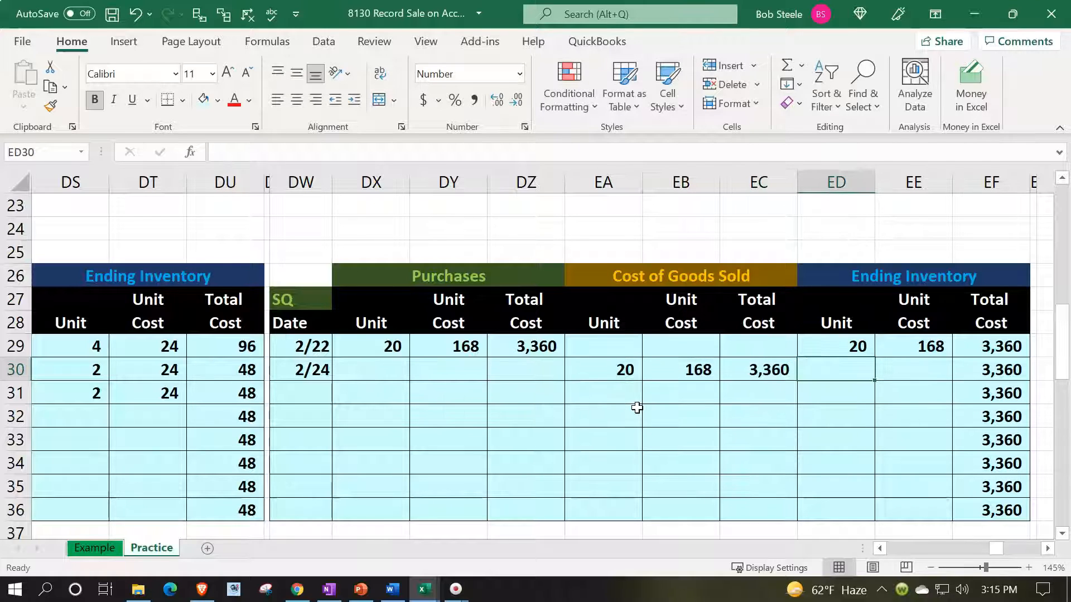
- Link the Ending Inventory unit in ED30 to EA30 and the unit cost in EE30 to EB30
type("=")
key("Left")
key("Left")
key("Left")
key("Tab")
type("+")
key("Left")
key("Left")
key("Left")
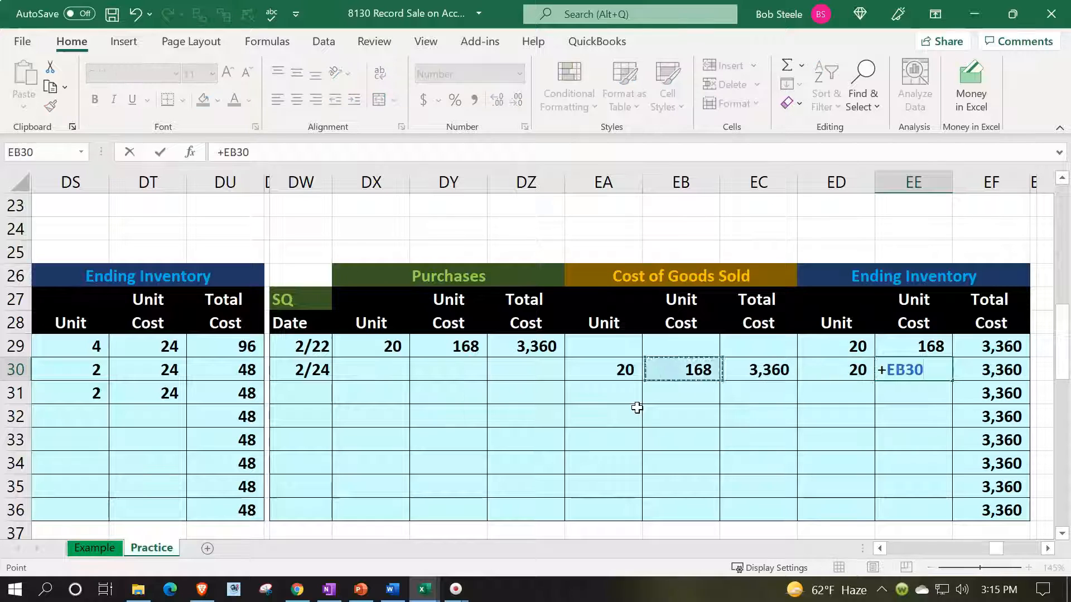
key("Tab")
- Calculate the Ending Inventory total cost in EF30 with the formula +ED30*EE30
type("+")
key("Left")
key("Left")
type("*")
key("Left")
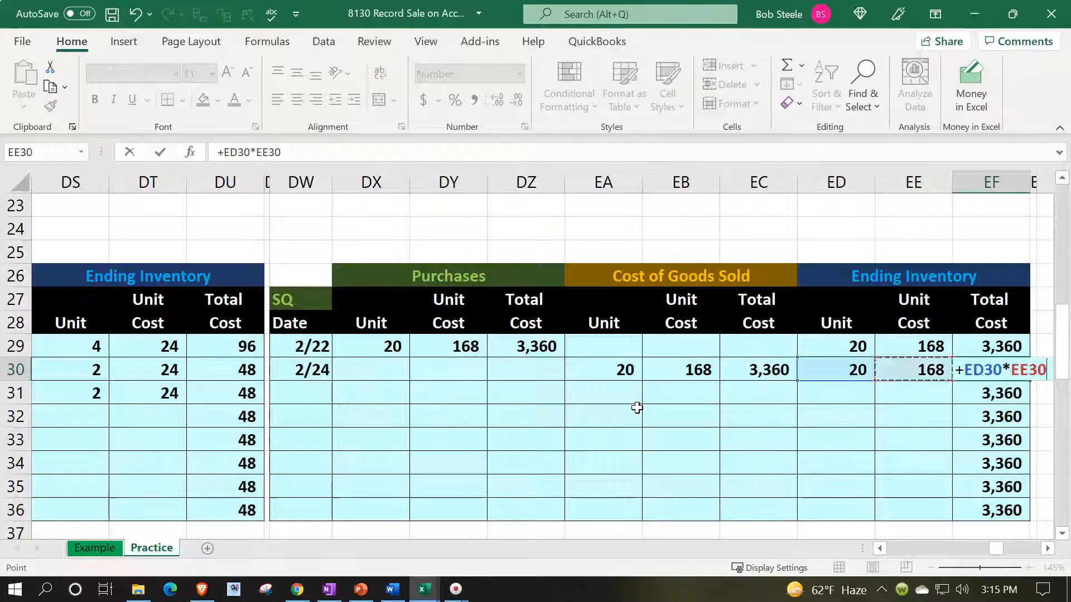
key("Return")
- Calculate SQ's remaining units in ED31 as ED29-ED30 and carry the unit cost from EE30 down to EE31
key("Right")
key("Right")
key("Right")
type("=")
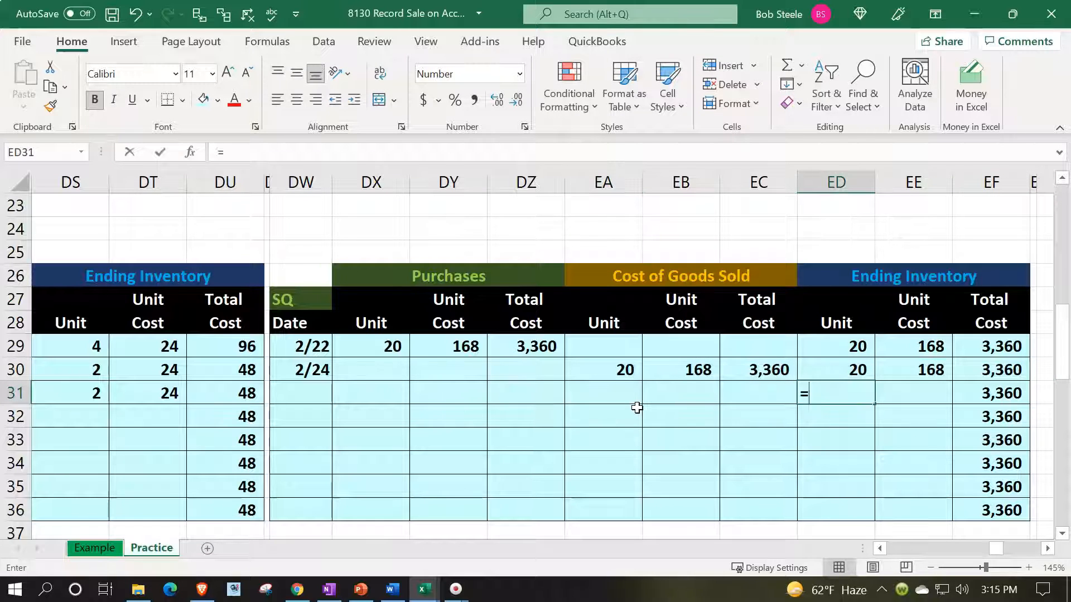
key("Up")
key("Up")
type("-")
key("Up")
key("Tab")
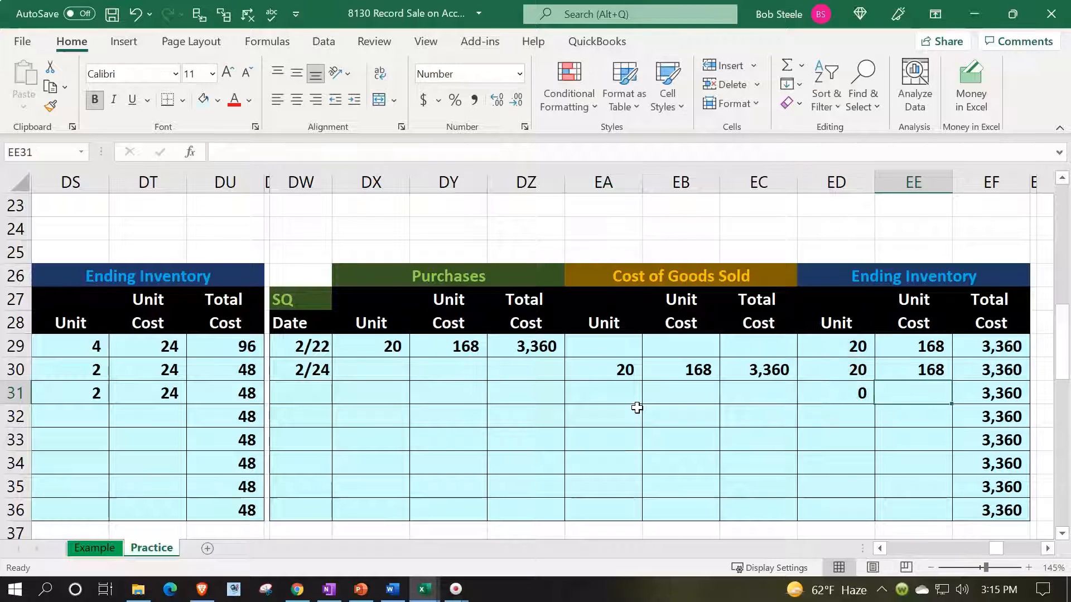
type("+")
key("Up")
key("Return")
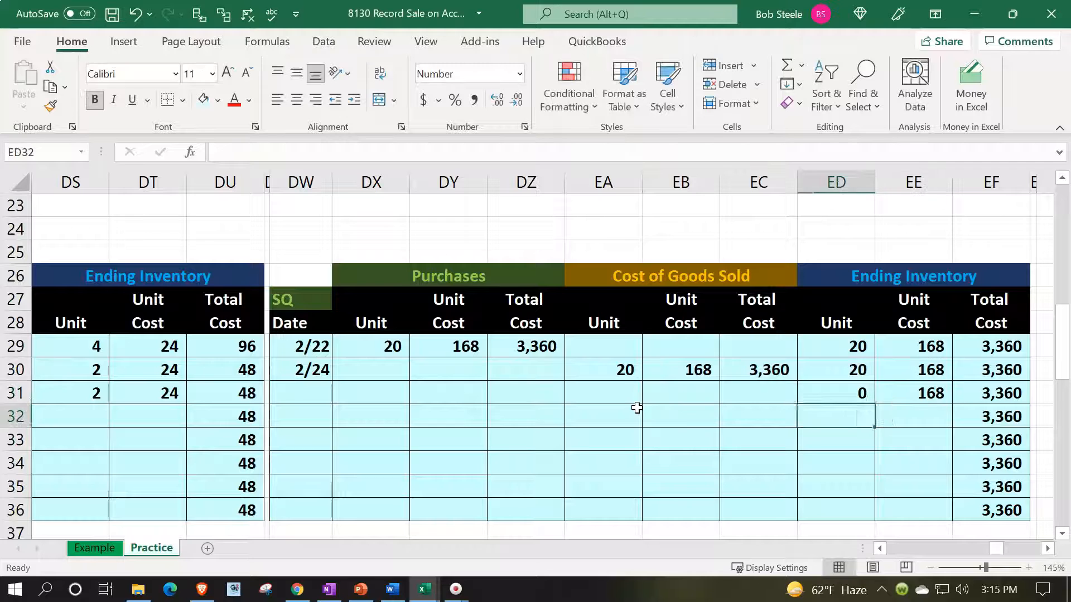
- Calculate SQ's remaining total inventory cost in EF31 as ED31*EE31
key("Up")
key("Right")
key("Right")
type("+")
key("Left")
key("Left")
type("*")
key("Left")
key("Return")
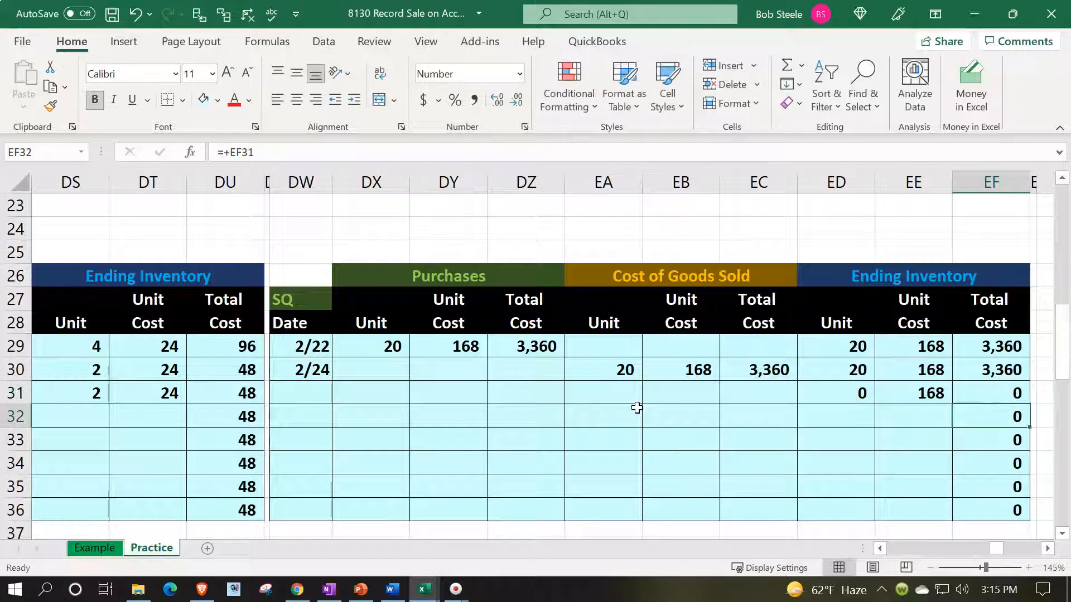
- Check the inventory subsidiary ledger total in CP1 and its difference from the trial balance Inventory account in CQ1
key("Up")
key("ctrl+Up")
key("ctrl+Up")
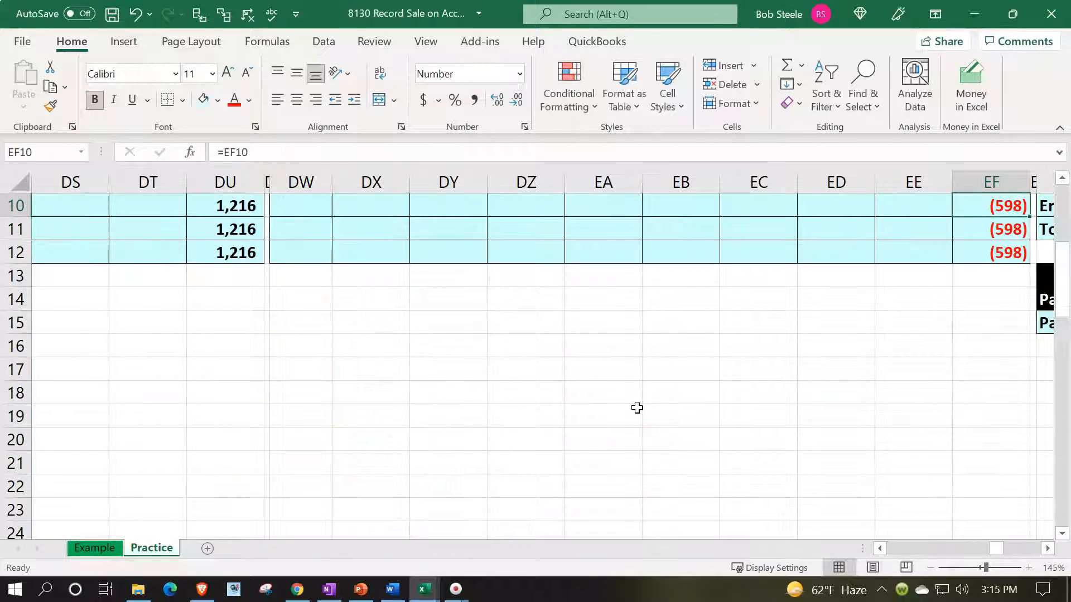
key("ctrl+Up")
key("ctrl+Left")
key("ctrl+Left")
key("ctrl+Left")
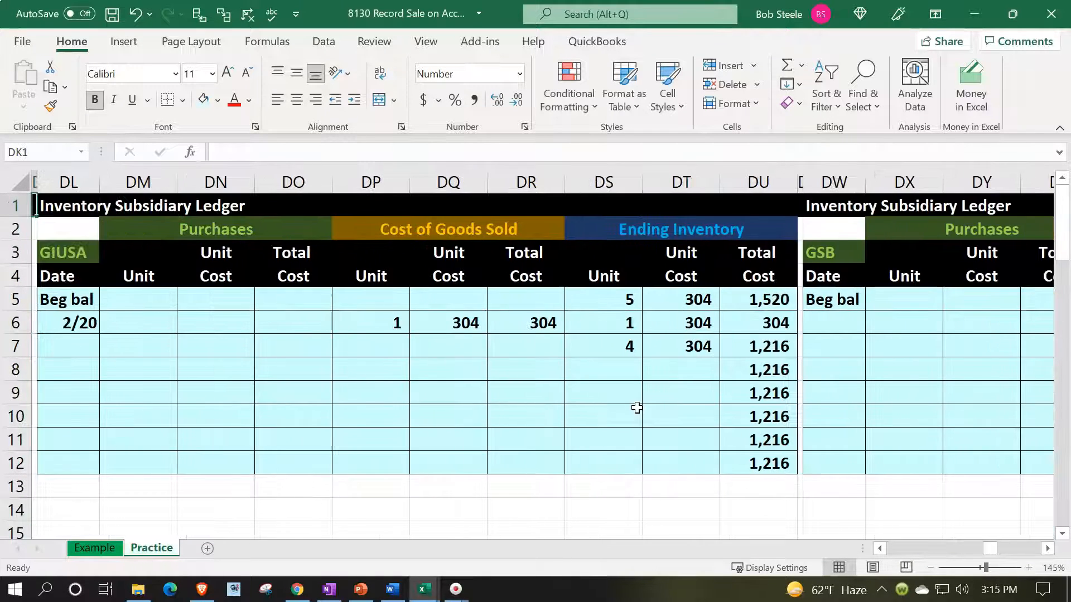
key("ctrl+Left")
key("ctrl+Left")
key("ctrl+Left")
key("ctrl+Left")
key("ctrl+Left")
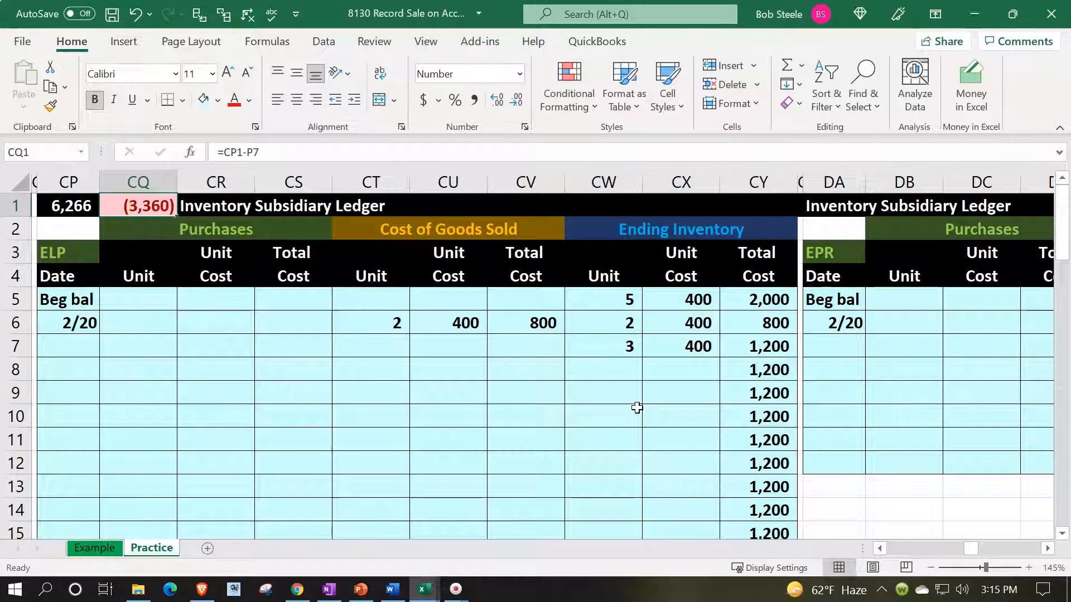
key("ctrl+Left")
key("ctrl+Left")
key("ctrl+Left")
key("ctrl+Left")
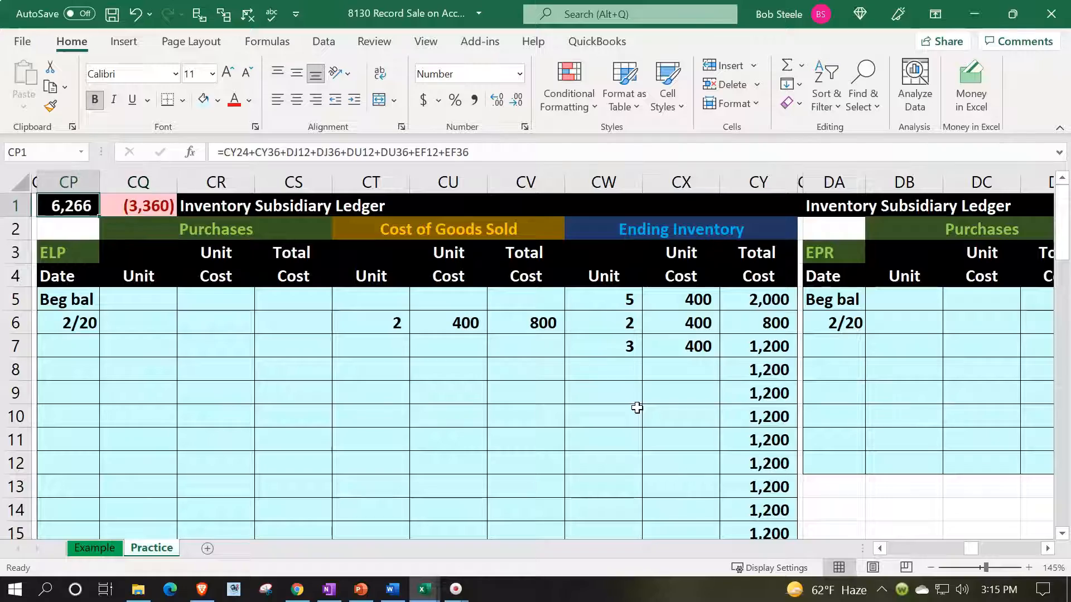
- Link the Cost of Goods Sold debit in H9 to SQ's 3,360 cost of the 2/24 sale in the inventory subsidiary ledger
key("ctrl+Left")
key("ctrl+Left")
key("ctrl+Left")
key("ctrl+Left")
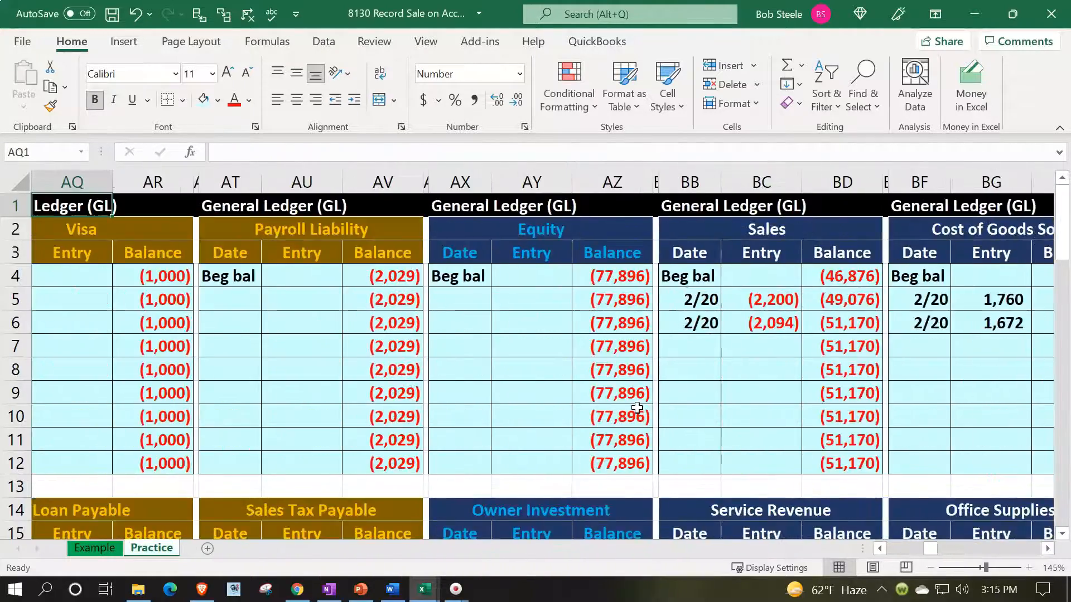
key("Down")
key("Down")
key("Down")
key("Down")
key("Down")
key("Down")
key("Down")
key("Down")
key("Down")
key("Down")
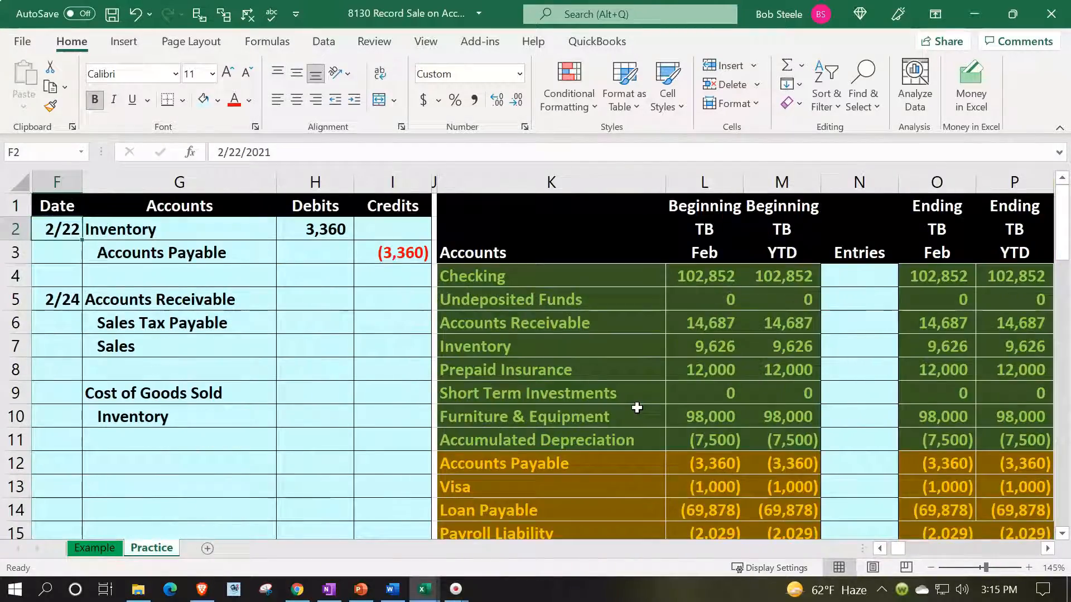
key("Right")
key("Right")
key("Up")
key("Up")
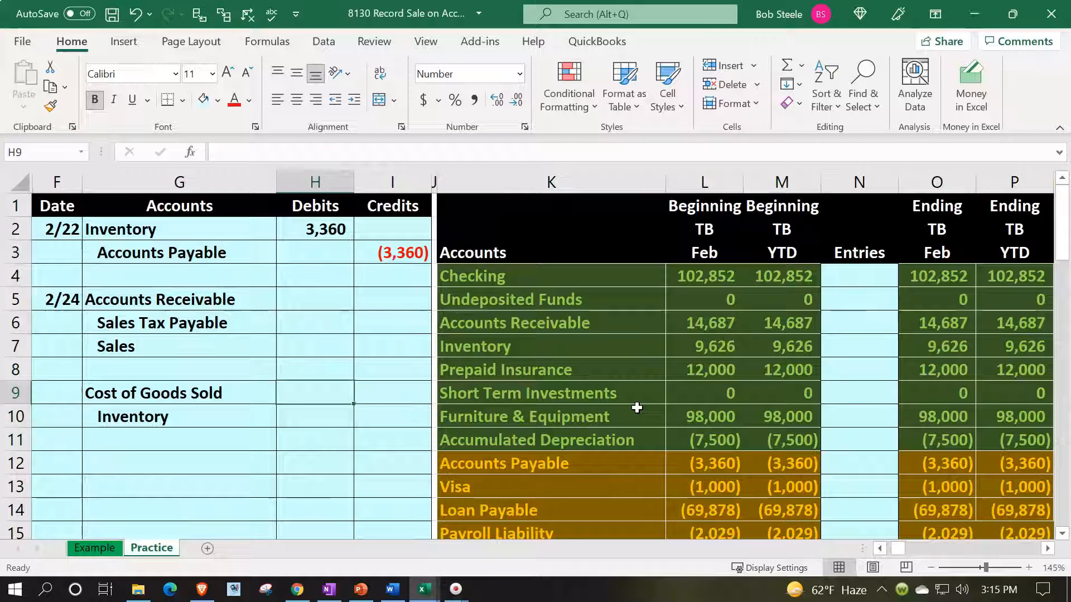
type("=")
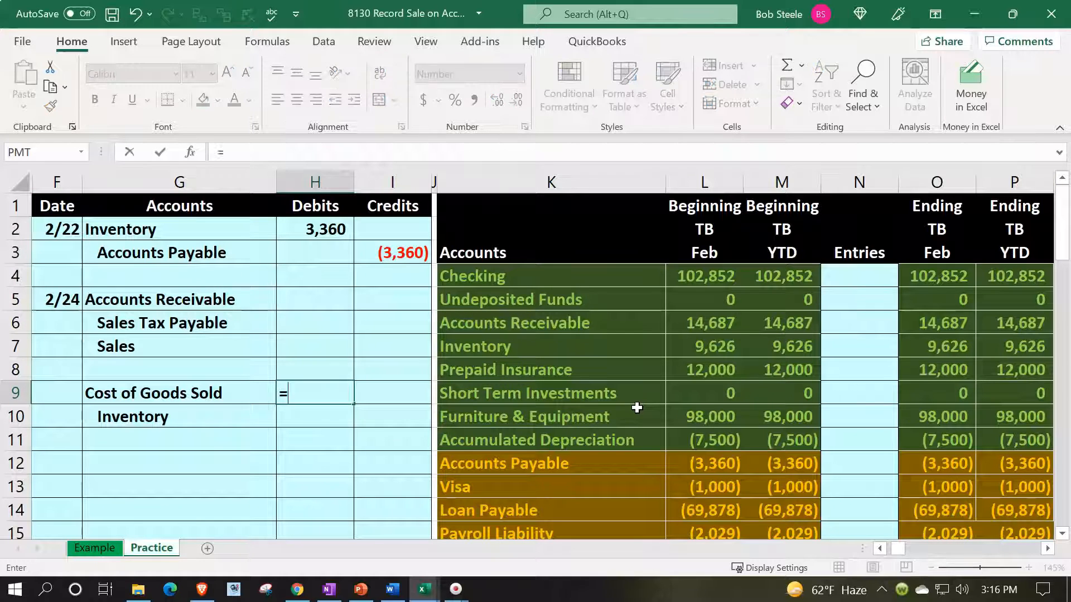
key("Right")
key("Right")
key("Right")
key("Right")
key("Right")
key("Right")
key("Right")
key("Right")
key("Right")
key("Right")
key("Right")
key("Right")
key("Right")
key("Right")
key("Right")
key("Right")
key("Right")
key("Right")
key("Right")
key("Right")
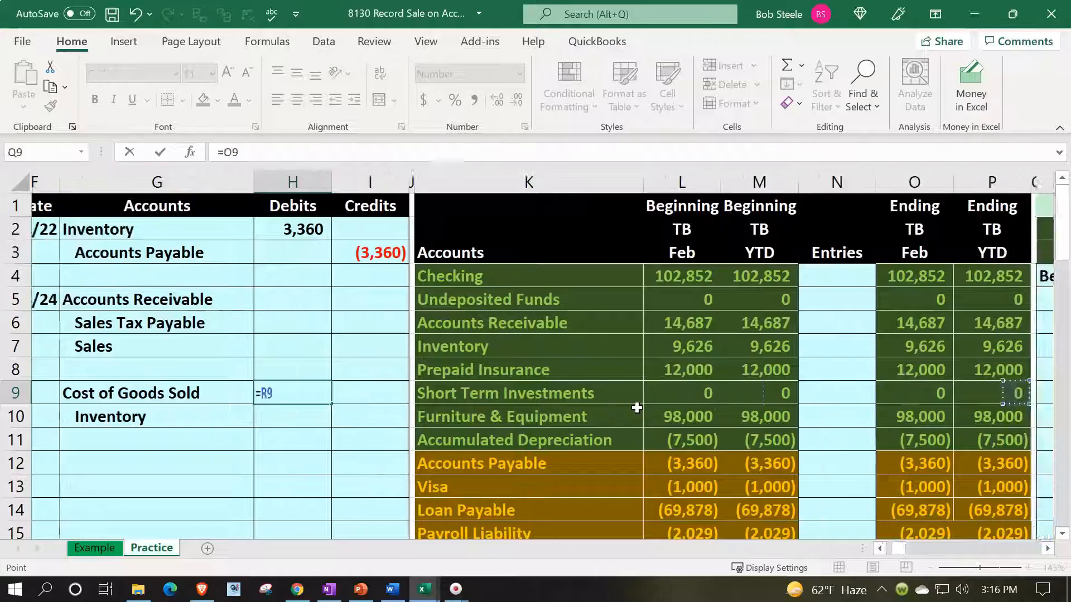
key("Right")
key("Right")
key("Right")
key("Right")
key("Right")
key("Right")
key("Right")
key("Right")
key("Right")
key("Right")
key("Right")
key("Right")
key("Right")
key("Right")
key("Right")
key("Right")
key("Right")
key("Right")
key("Right")
key("Right")
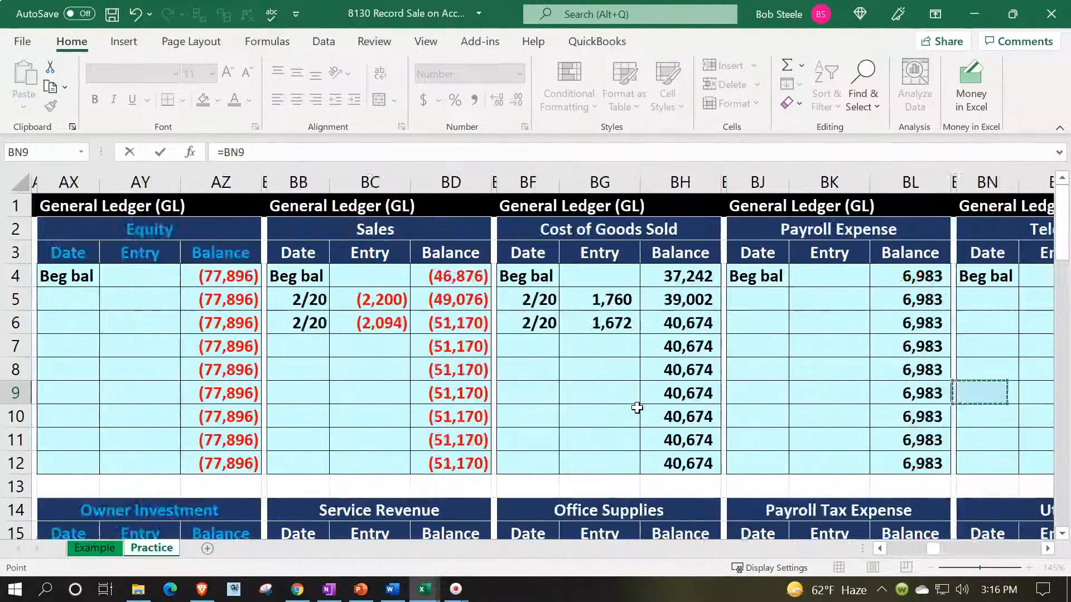
key("Right")
key("Right")
key("Right")
key("Right")
key("Right")
key("Right")
key("Right")
key("Right")
key("Right")
key("Right")
key("Right")
key("Right")
key("Right")
key("Right")
key("Right")
key("Right")
key("Right")
key("Right")
key("Right")
key("Right")
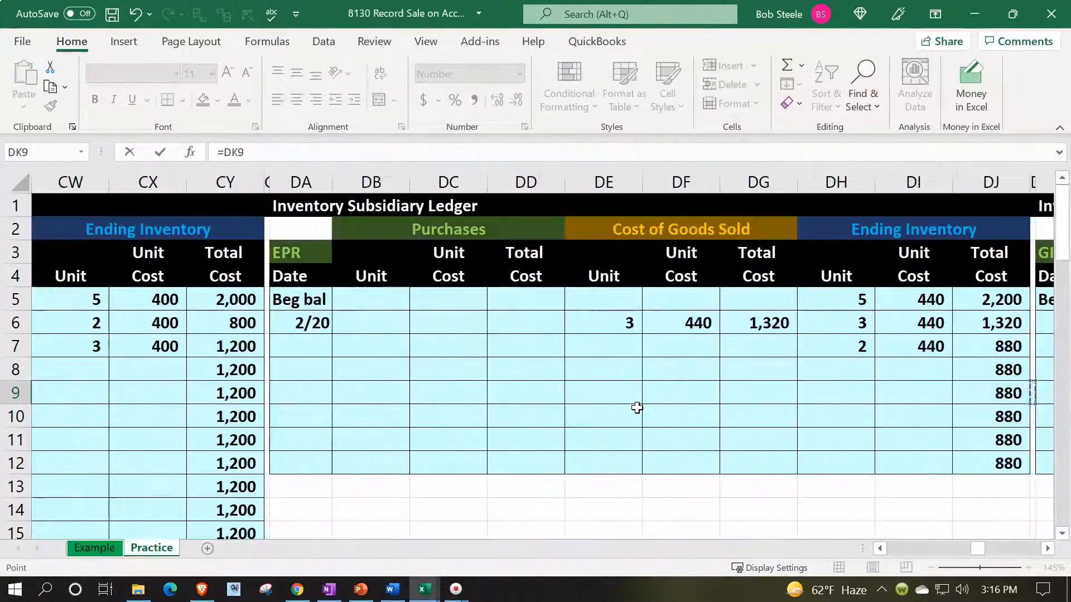
key("Right")
key("Right")
key("Right")
key("Right")
key("Right")
key("Right")
key("Right")
key("Right")
key("Right")
key("Right")
key("Right")
key("Right")
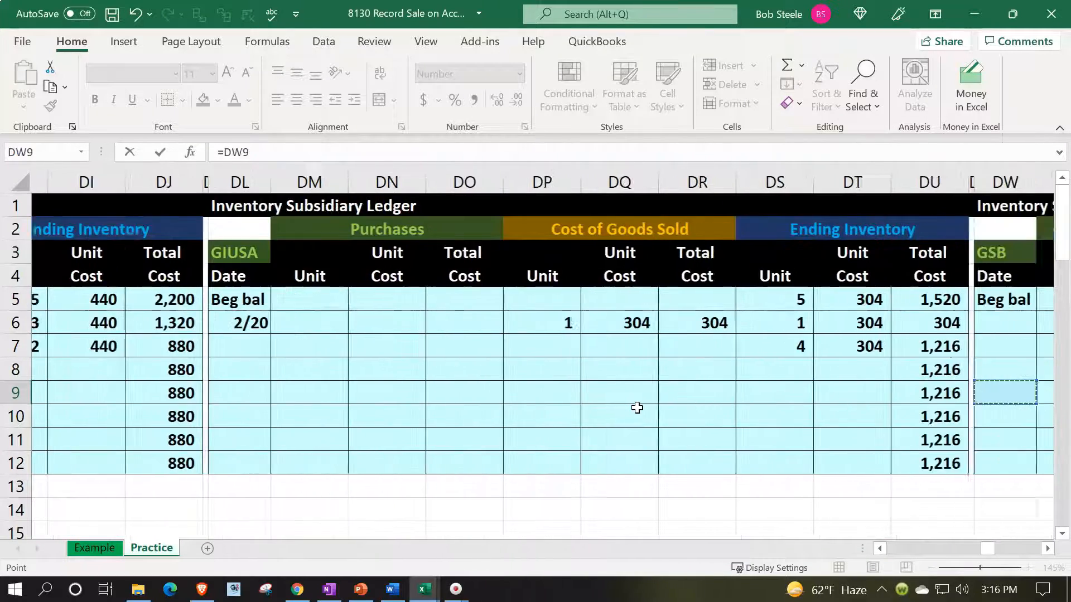
key("Right")
key("Down")
key("Down")
key("Down")
key("Down")
key("Down")
key("Down")
key("Down")
key("Down")
key("Down")
key("Down")
key("Down")
key("Down")
key("Down")
key("Down")
key("Down")
key("Down")
key("Down")
key("Down")
key("Down")
key("Down")
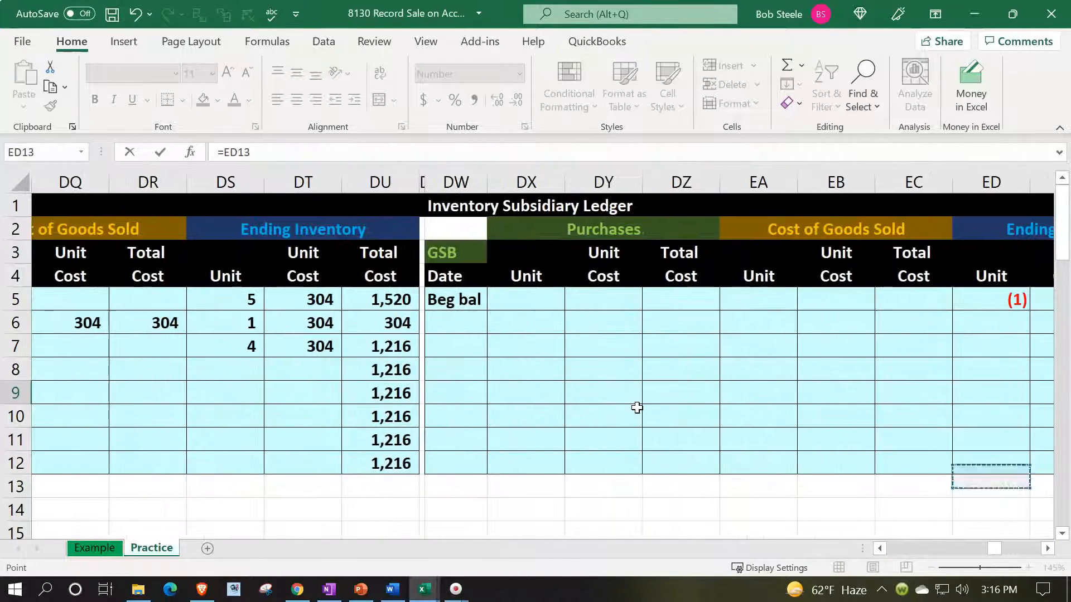
key("Right")
key("Down")
key("Down")
key("Left")
key("Left")
key("Left")
key("Up")
key("Up")
key("Right")
key("Return")
- Enter the Inventory credit of the 2/24 journal entry in I10 with the formula =-H9
key("Up")
key("Up")
key("Up")
key("Left")
key("Left")
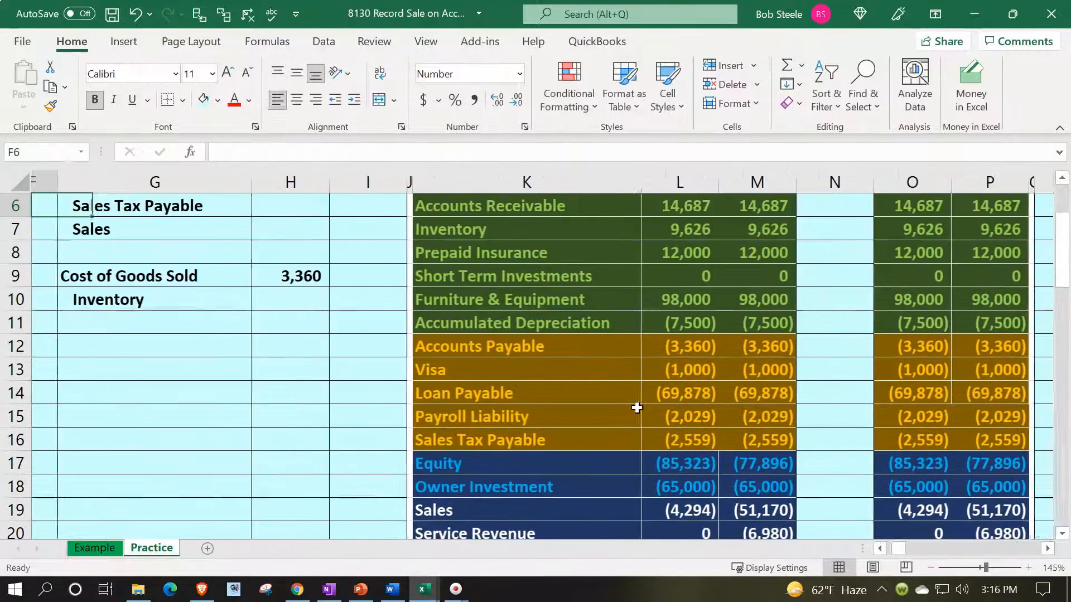
key("Down")
key("Down")
key("Down")
key("Right")
key("Right")
key("Right")
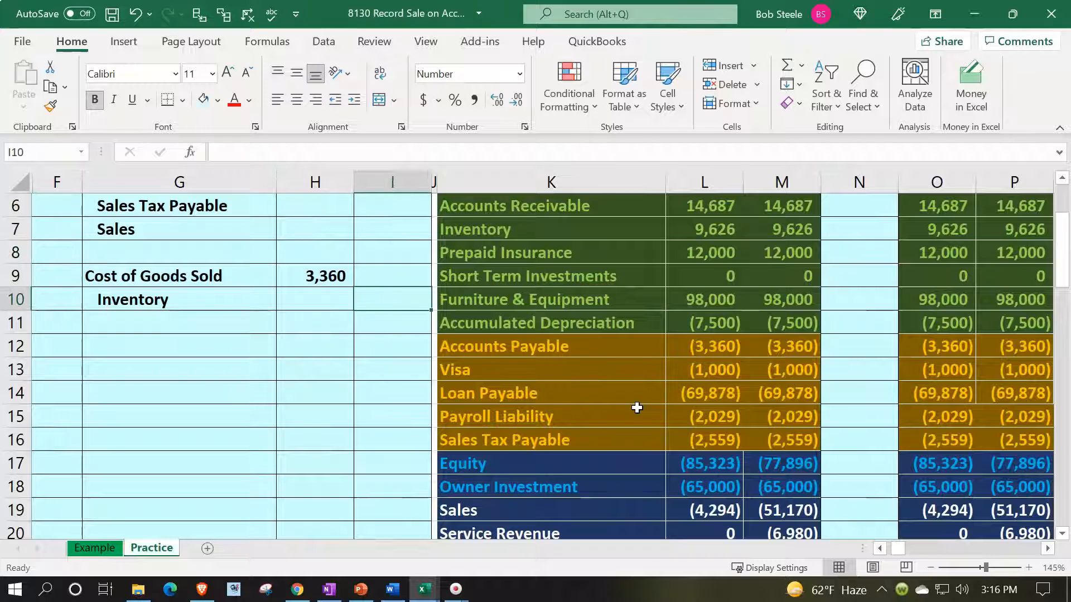
type("=-")
key("Left")
key("Up")
key("Return")
scroll(637, 408, "up", 2)
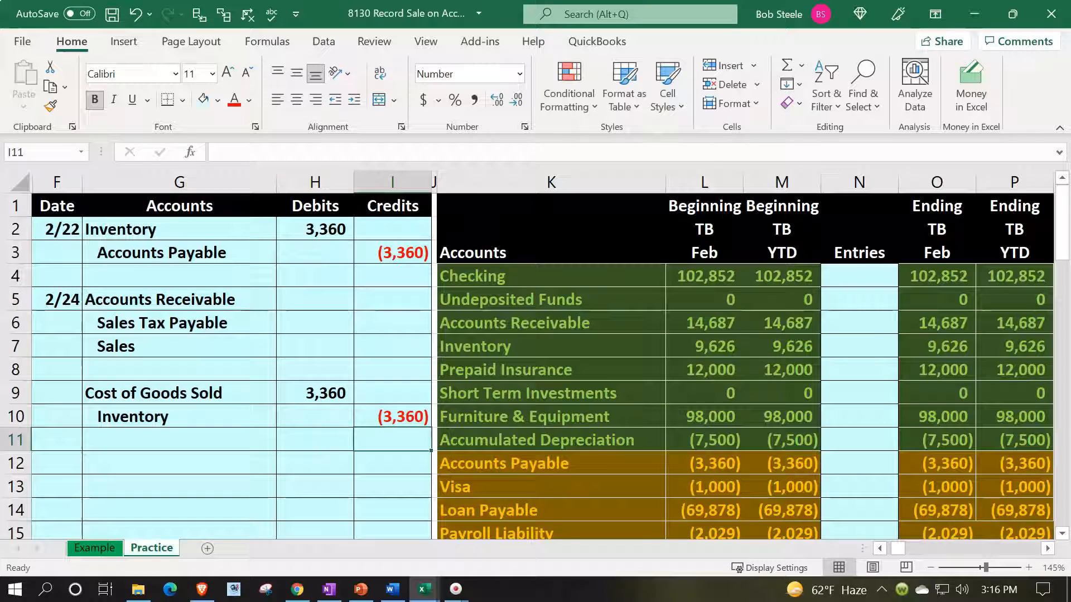
- Enter the Sales credit of the 2/24 journal entry in I7 with the formula -(244*20)
key("alt+Tab")
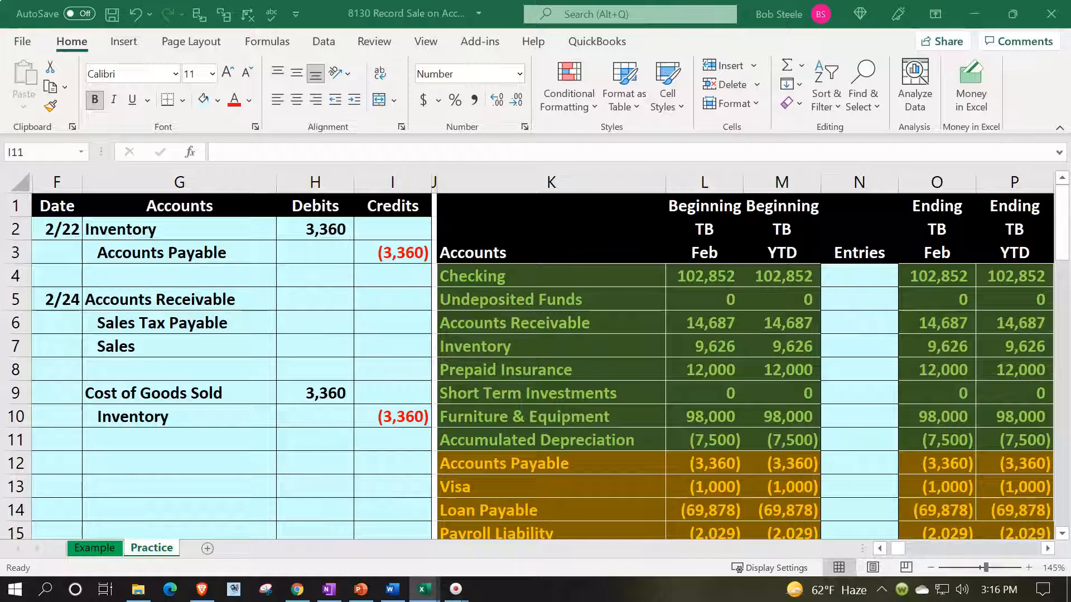
left_click(381, 340)
left_click(389, 340)
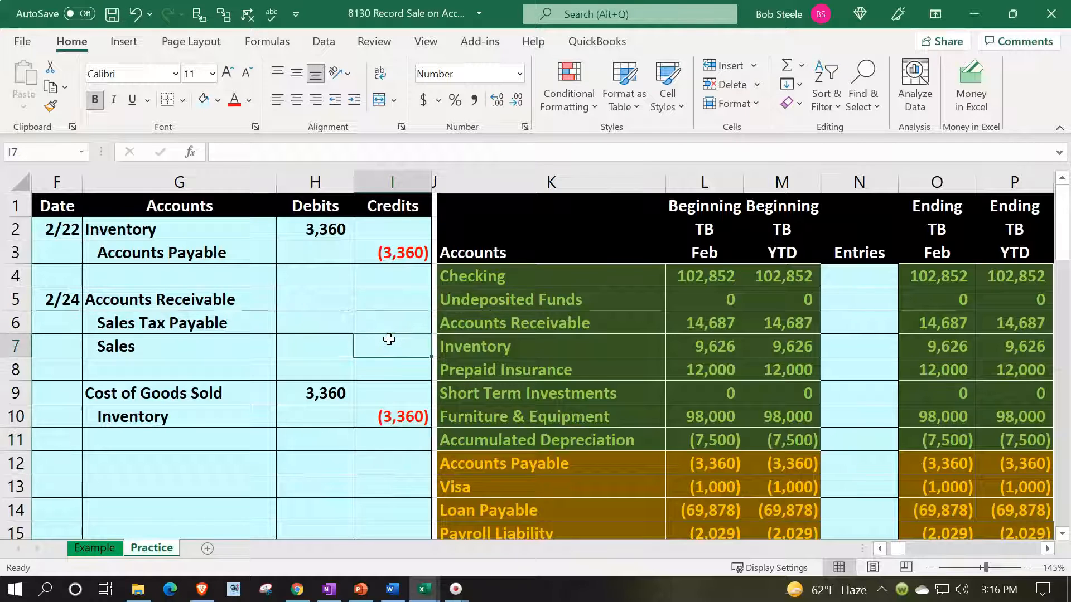
type("-")
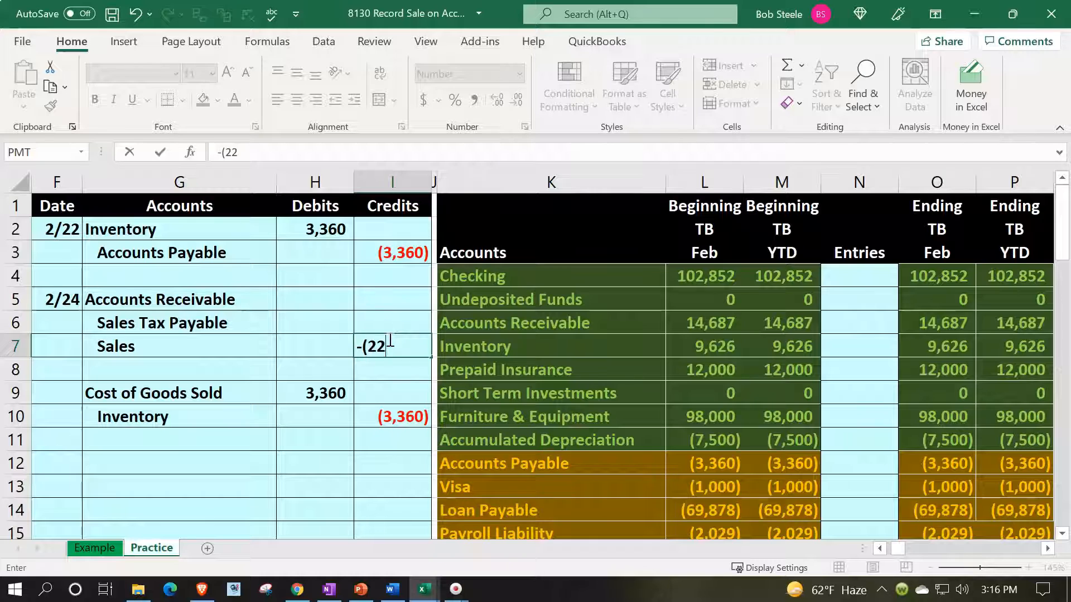
type("(22")
key("BackSpace")
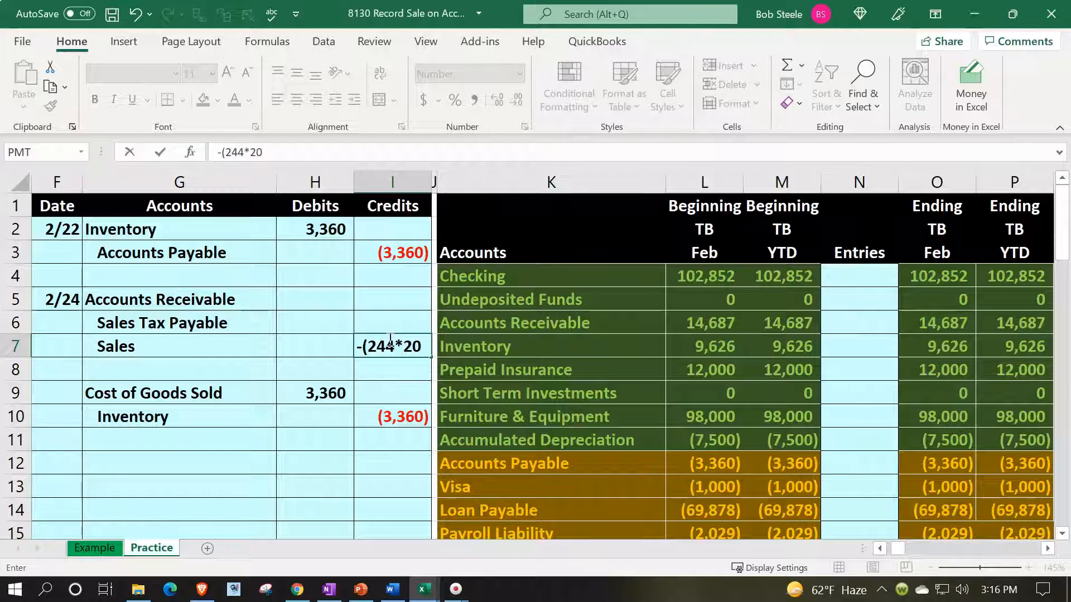
key("Return")
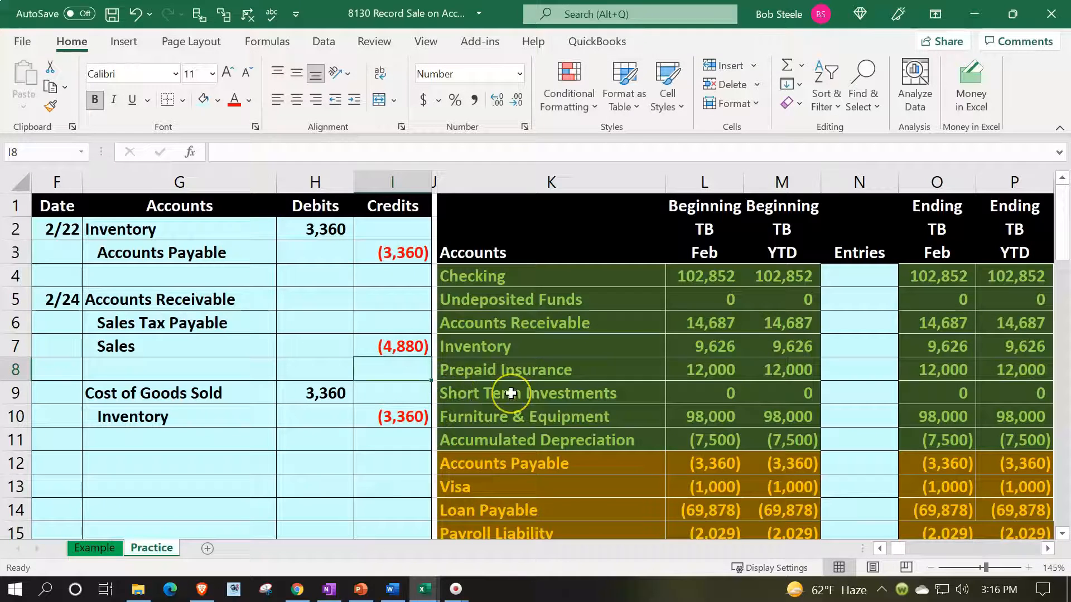
- Calculate the Sales Tax Payable credit in I6 as 5% of the Sales amount with the formula =I7*.05
key("Up")
key("Up")
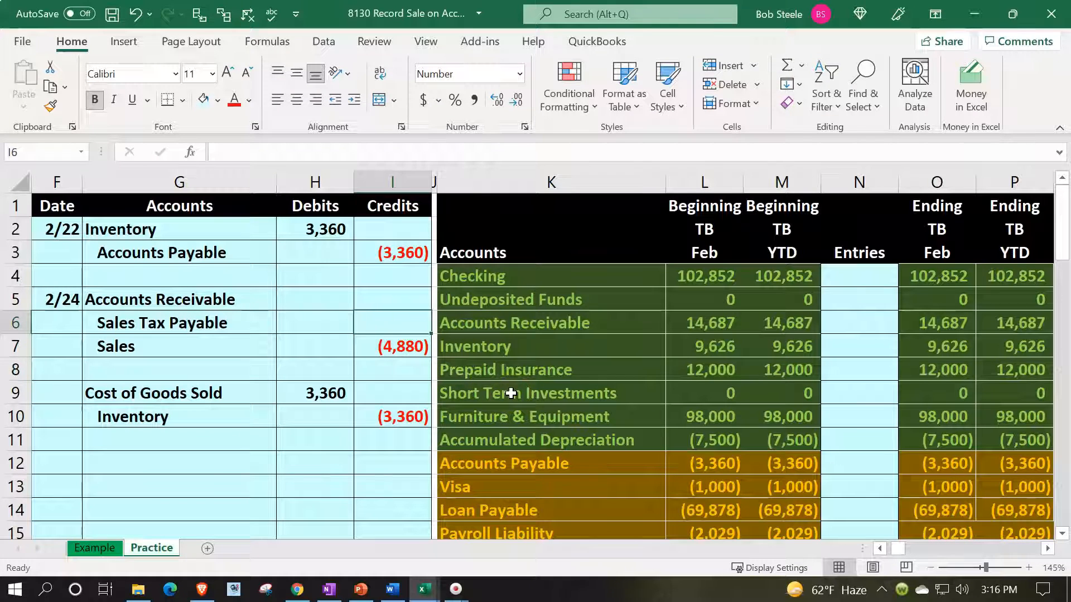
type("=")
key("Down")
type("*")
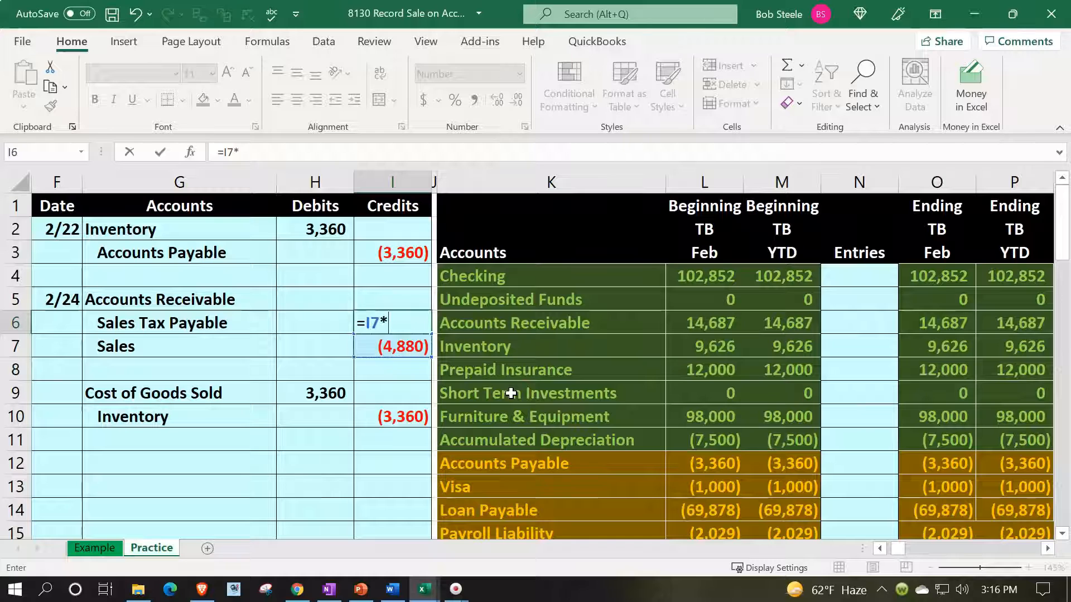
type(".05")
key("Return")
- Enter the Accounts Receivable debit of the 2/24 journal entry in H5 with the formula -SUM(H6:I7)
key("Up")
key("Up")
key("Left")
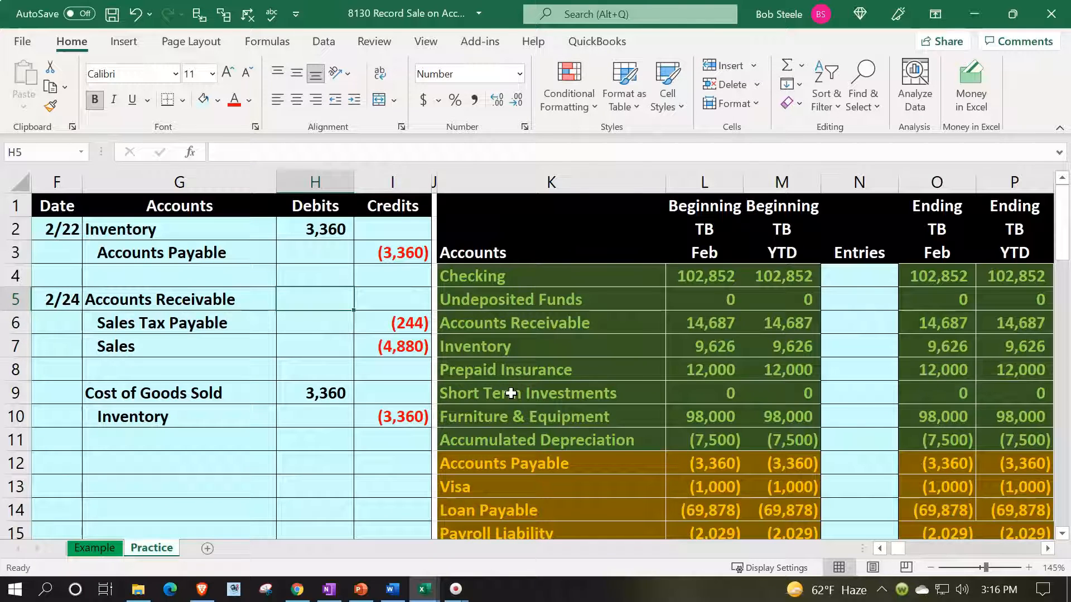
type("-sum")
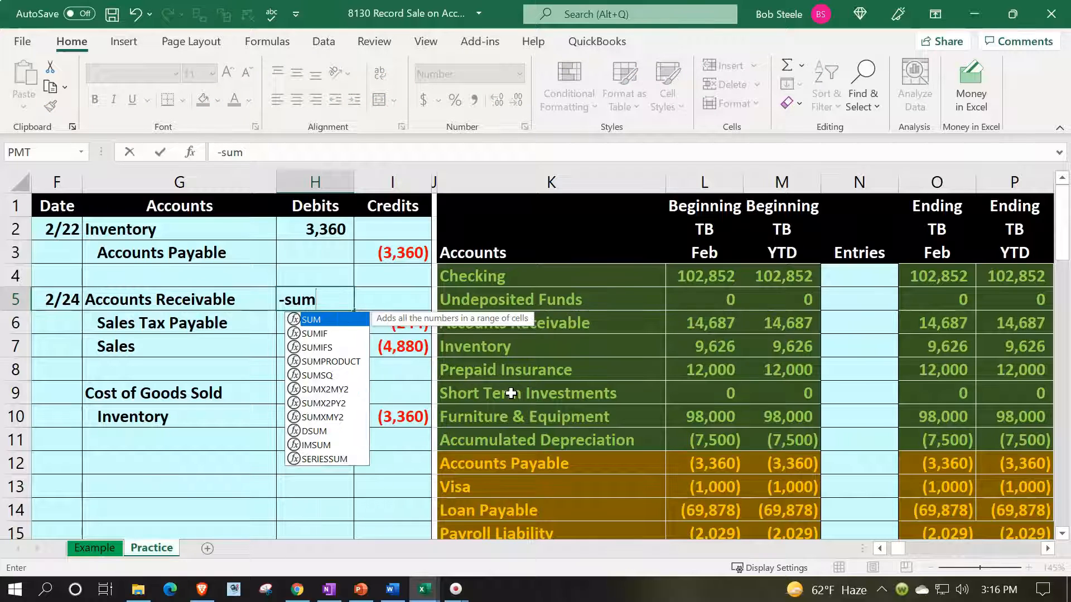
type("(")
key("Down")
key("shift+Right")
key("shift+Down")
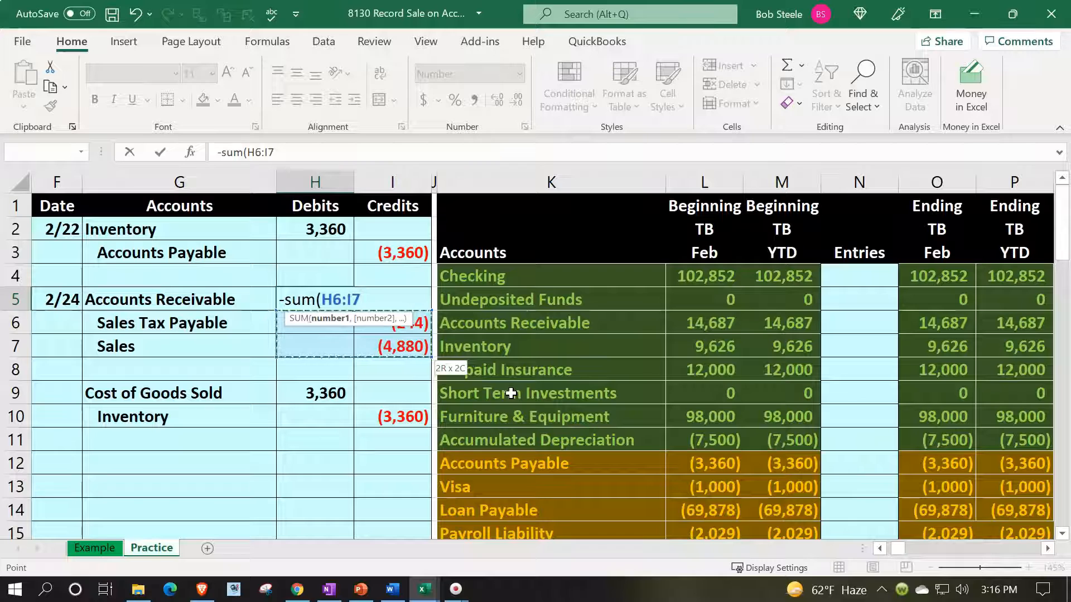
key("Return")
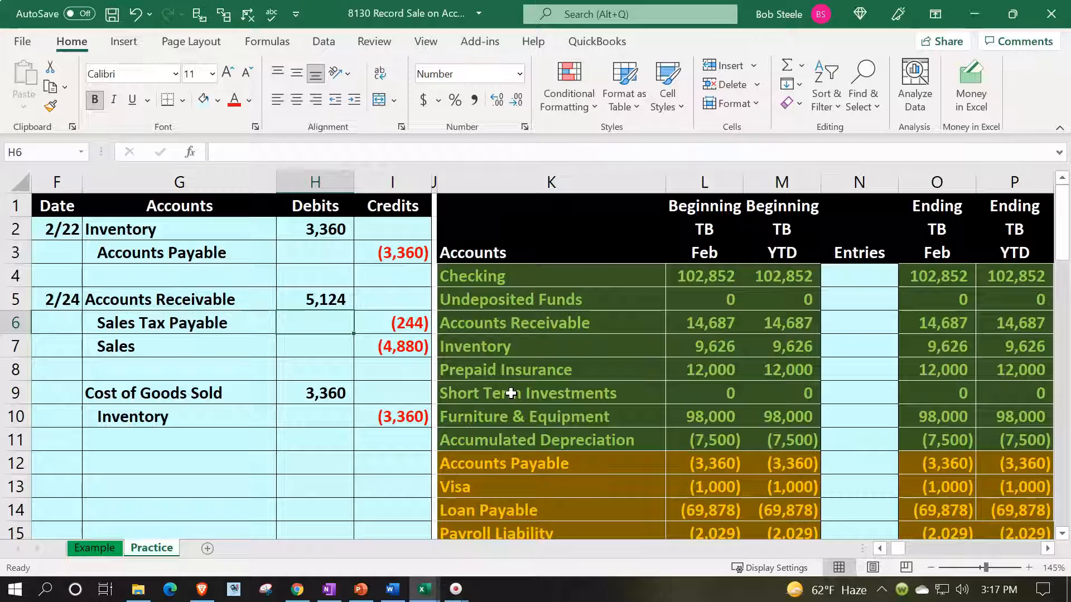
- Post the Accounts Receivable debit to the trial balance by linking entries cell N6 to H5 of the 2/24 journal entry
left_click_drag(190, 296, 294, 293)
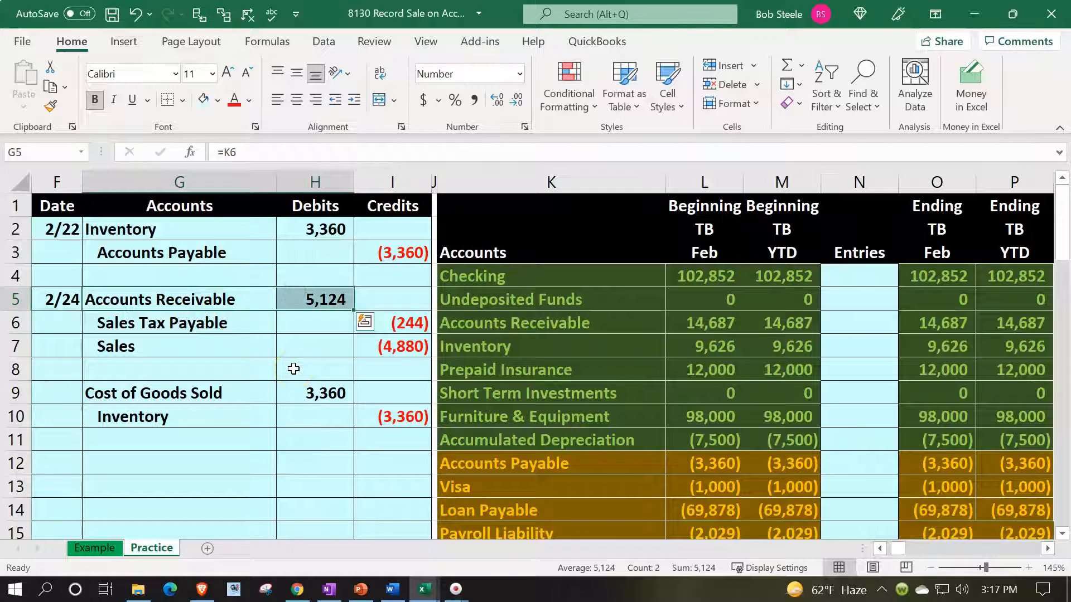
key("Right")
key("Right")
key("Right")
key("Right")
key("Down")
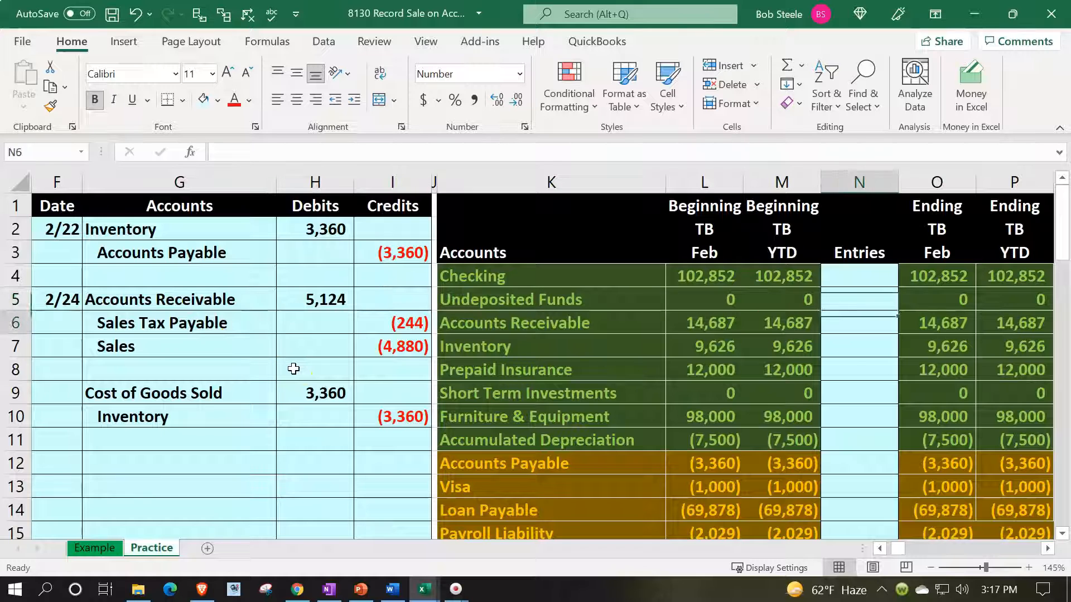
type("=")
key("Left")
key("Left")
key("Left")
key("Left")
key("Left")
key("Left")
key("Up")
key("Return")
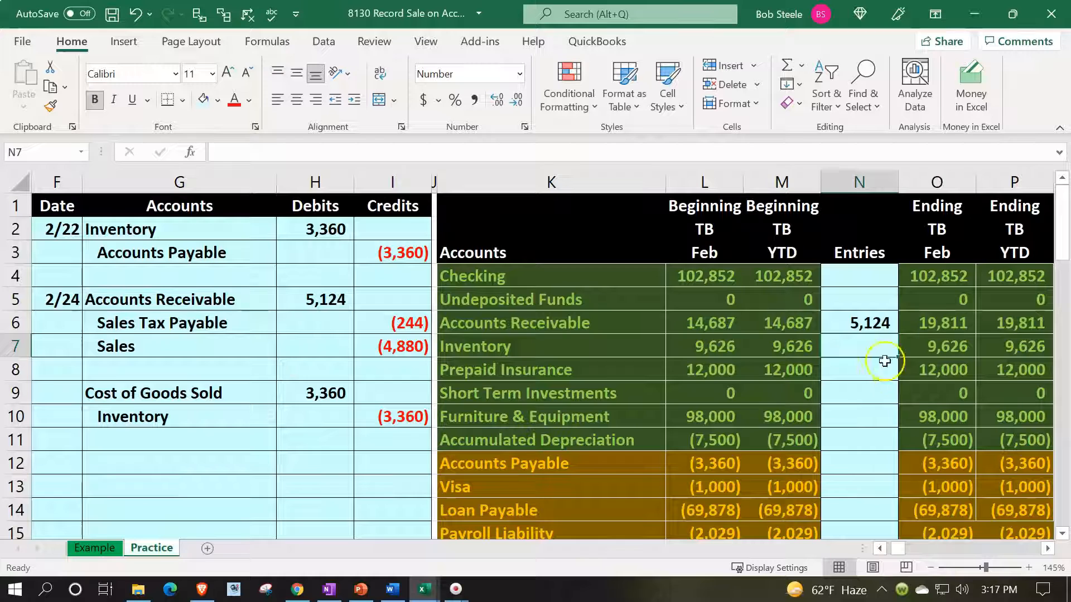
left_click(935, 325)
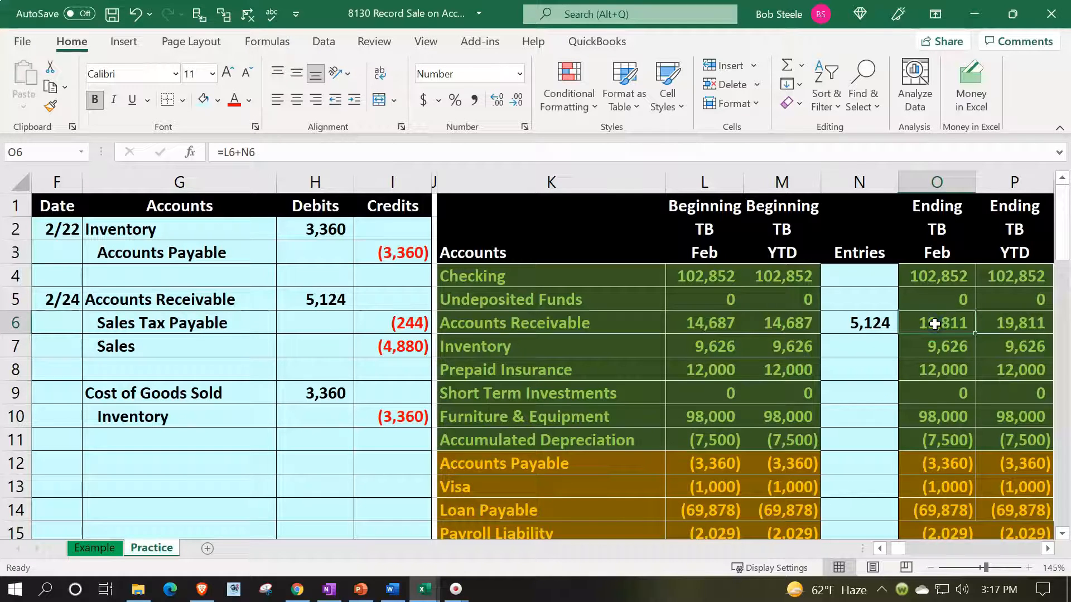
- Post the Sales Tax Payable credit to the trial balance by linking entries cell N16 to I6 of the 2/24 journal entry
left_click_drag(240, 324, 376, 326)
key("Down")
key("Down")
key("Down")
key("Down")
key("Down")
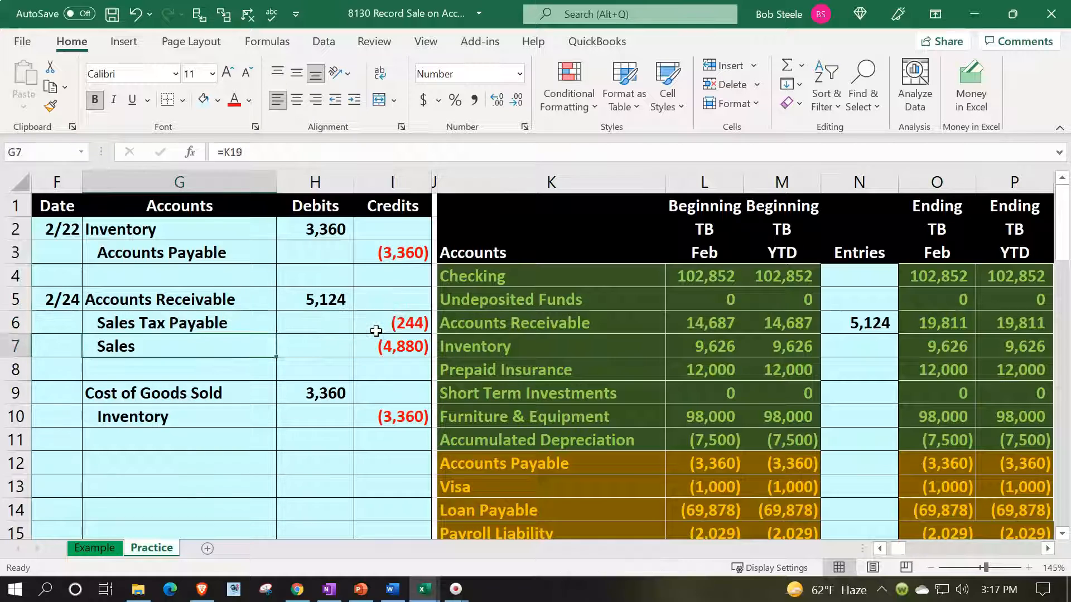
key("Right")
key("Right")
key("Right")
key("Right")
key("Right")
key("Right")
key("Down")
key("Down")
key("Down")
key("Down")
key("Down")
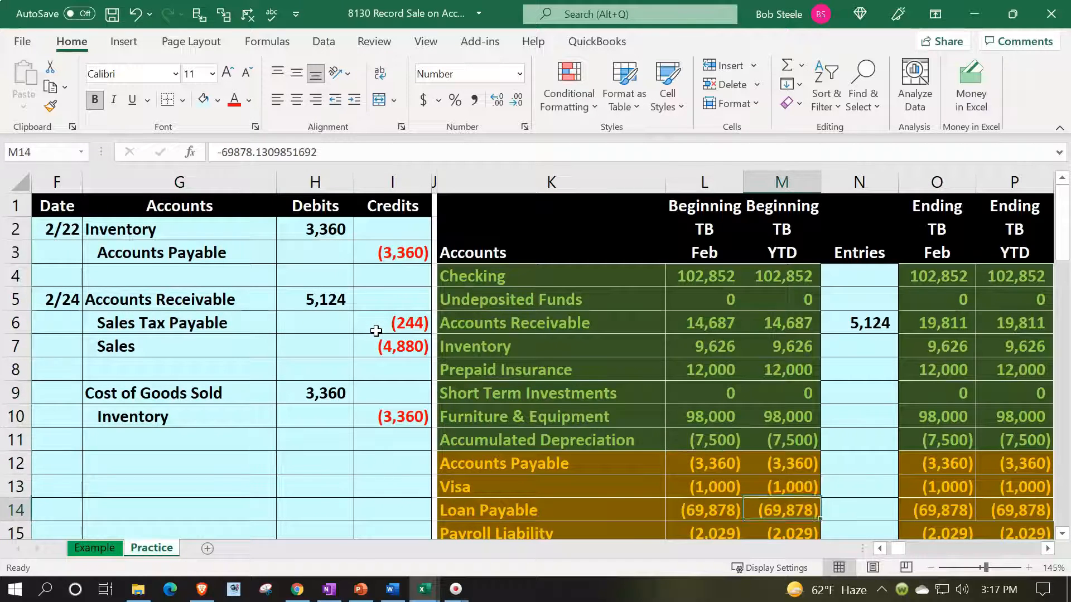
key("Right")
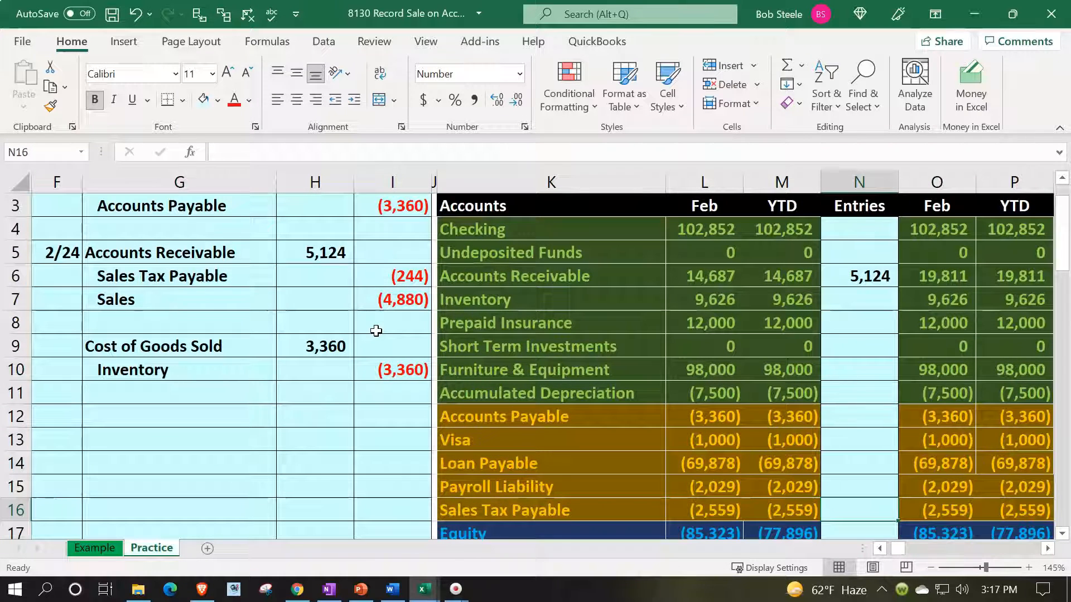
type("=")
key("Left")
key("Left")
key("Left")
key("Left")
key("Up")
key("Up")
key("Up")
key("Up")
key("Up")
key("Up")
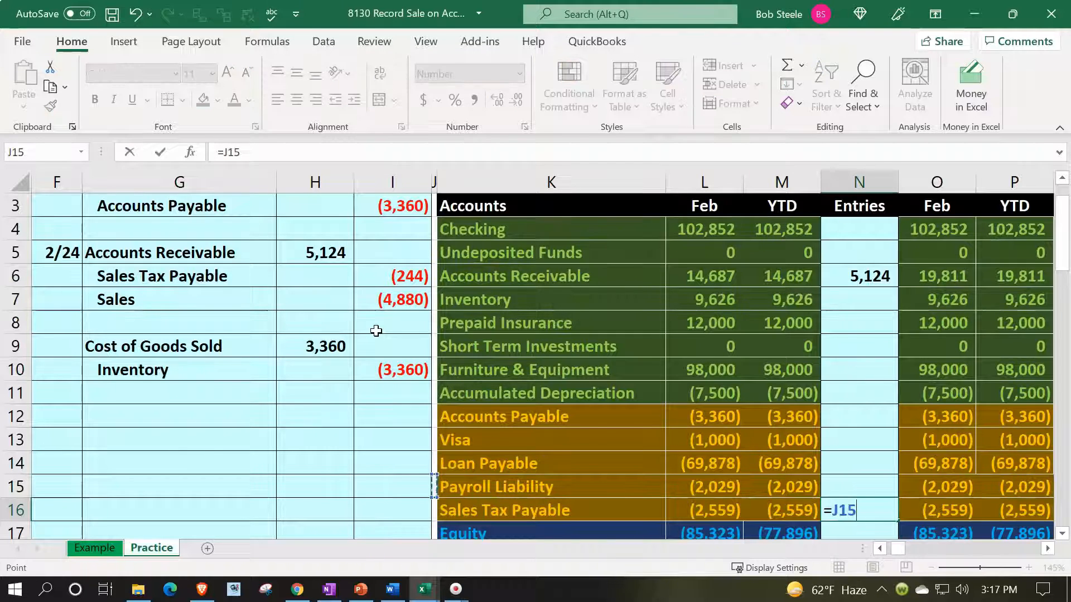
key("Up")
key("Up")
key("Up")
key("Up")
key("Return")
key("Up")
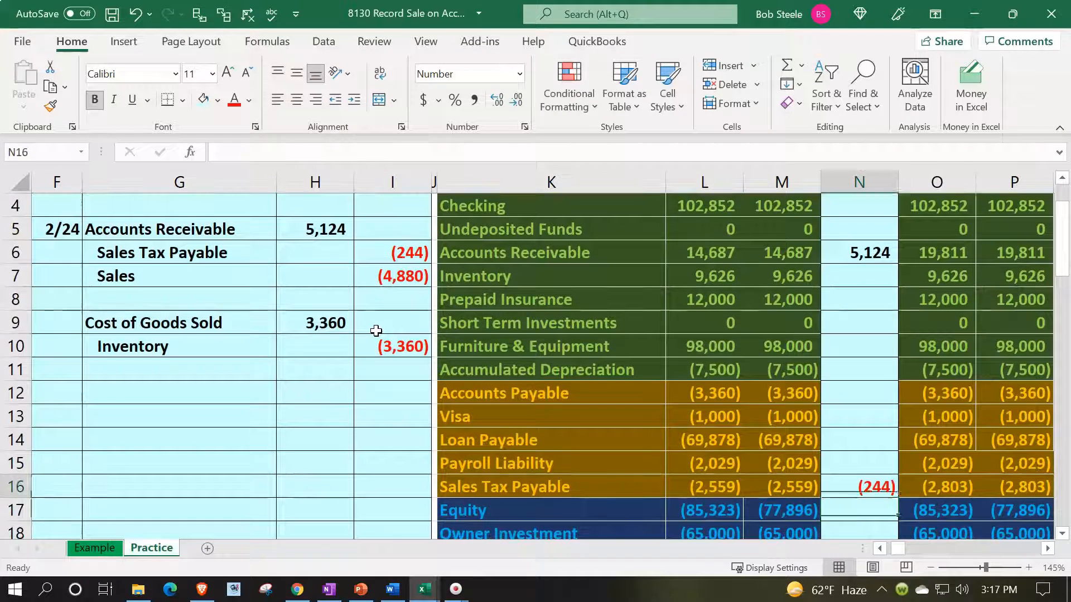
key("Right")
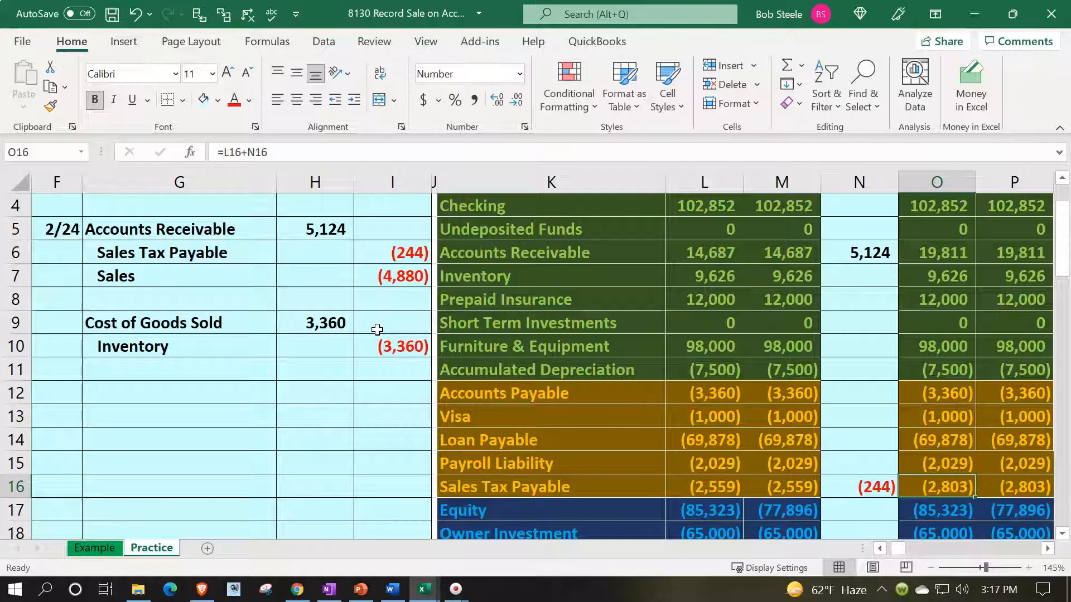
- Post the Sales credit to the trial balance by entering =I7 in entries cell N19
left_click_drag(254, 277, 382, 279)
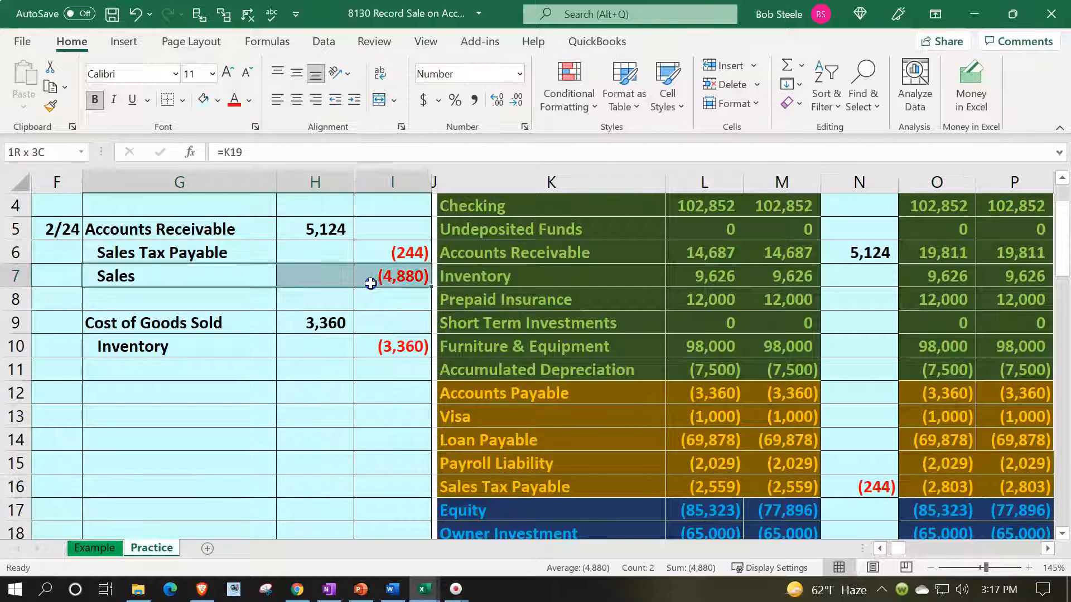
scroll(642, 458, "down", 1)
left_click(596, 480)
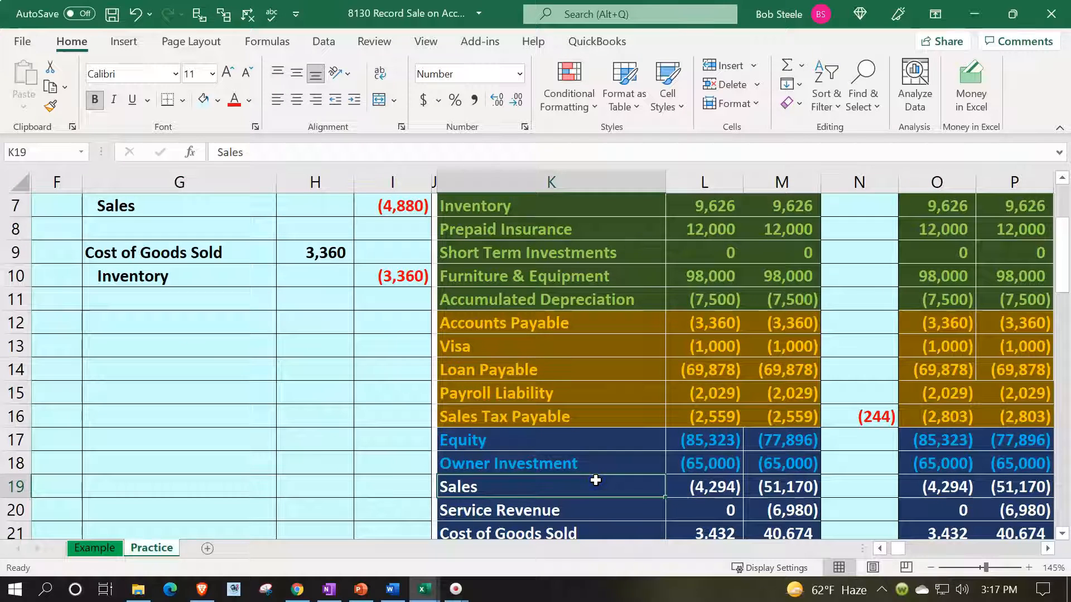
key("Right")
key("Right")
key("Right")
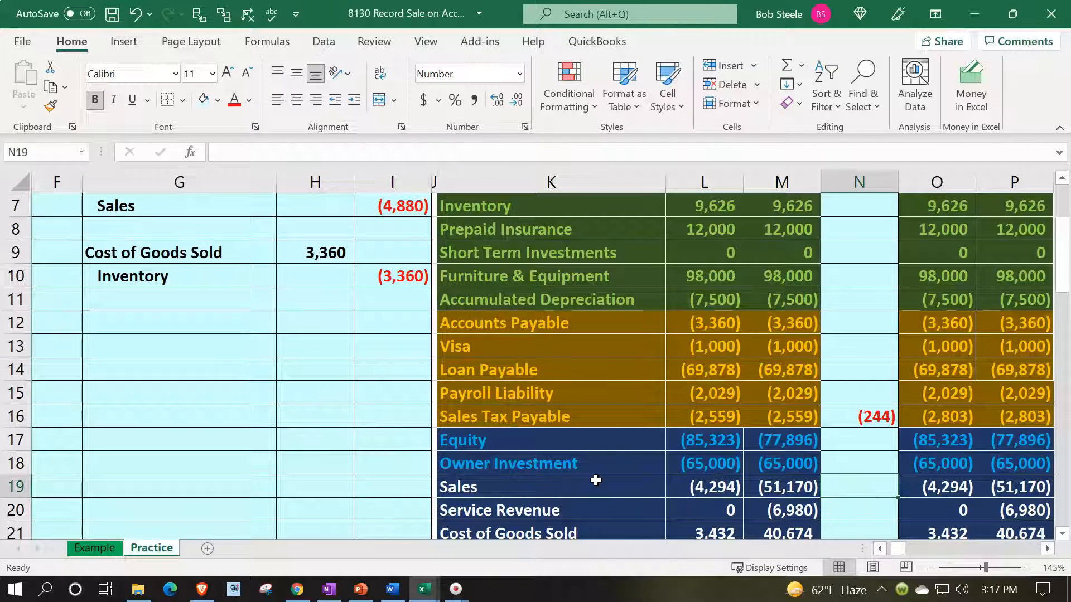
type("=")
key("Left")
key("Left")
key("Left")
key("Left")
key("Up")
key("Up")
key("Up")
key("Up")
key("Up")
key("Up")
key("Up")
key("Up")
key("Up")
key("Left")
key("Up")
key("Up")
key("Up")
key("Return")
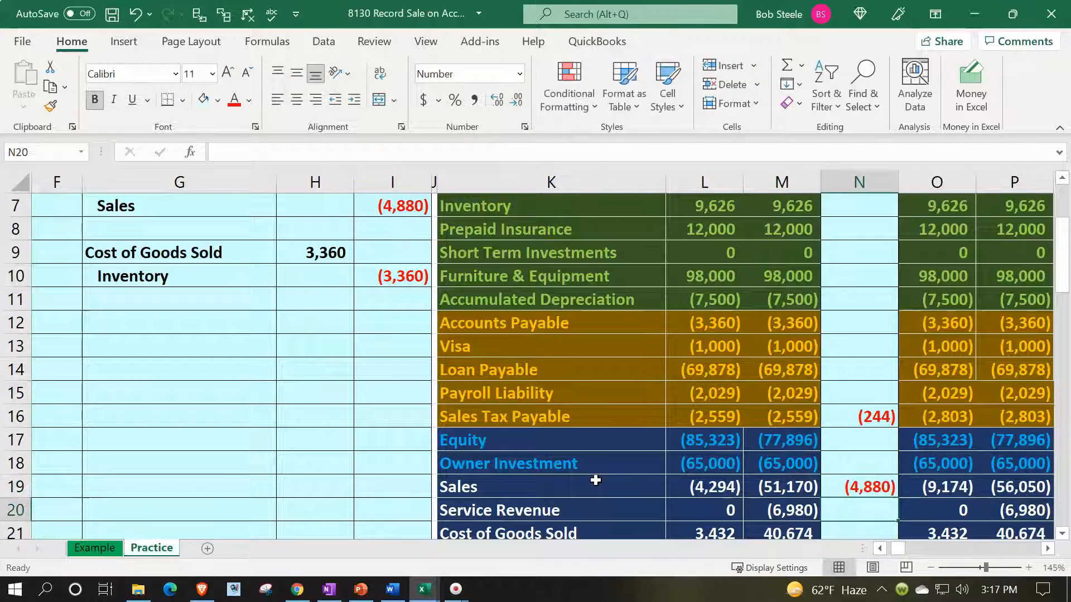
key("Up")
key("Right")
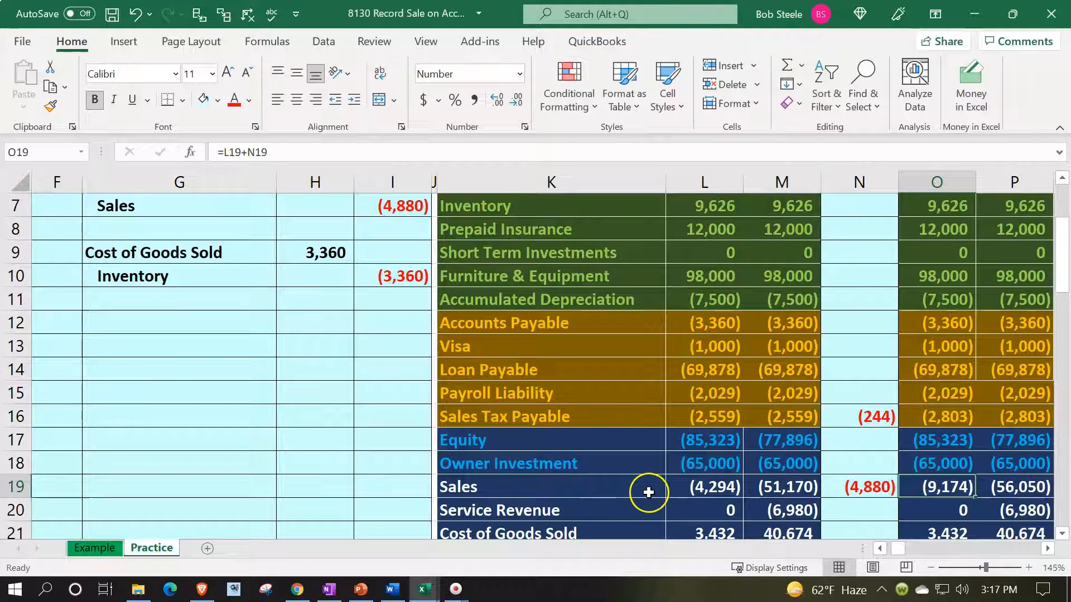
- Examine how the posted entry carries the Sales row's beginning February and YTD balances to its ending balances
scroll(664, 484, "down", 1)
left_click(690, 422)
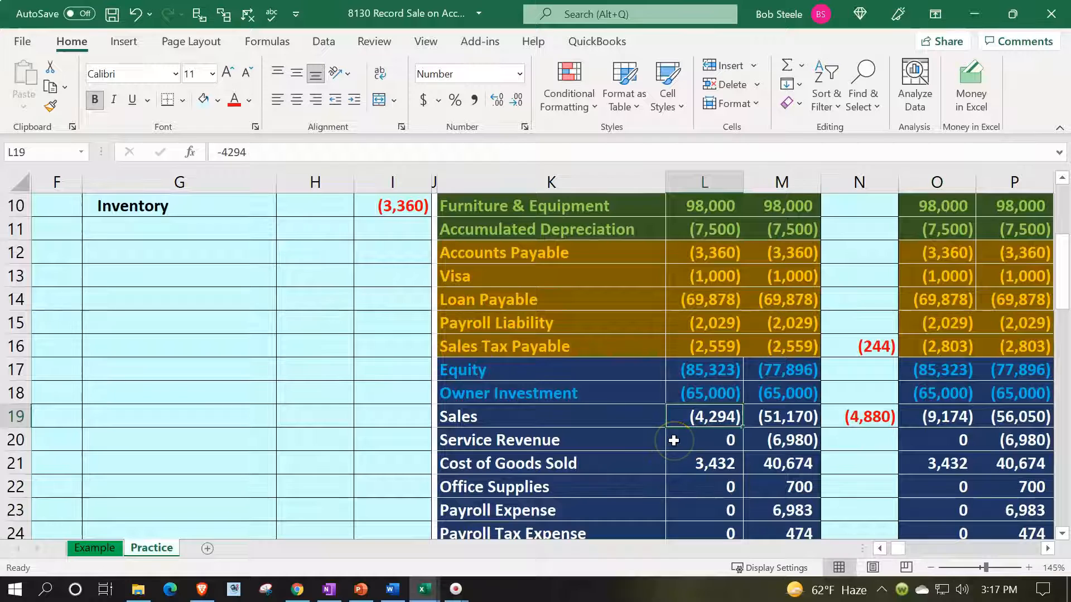
left_click(847, 415)
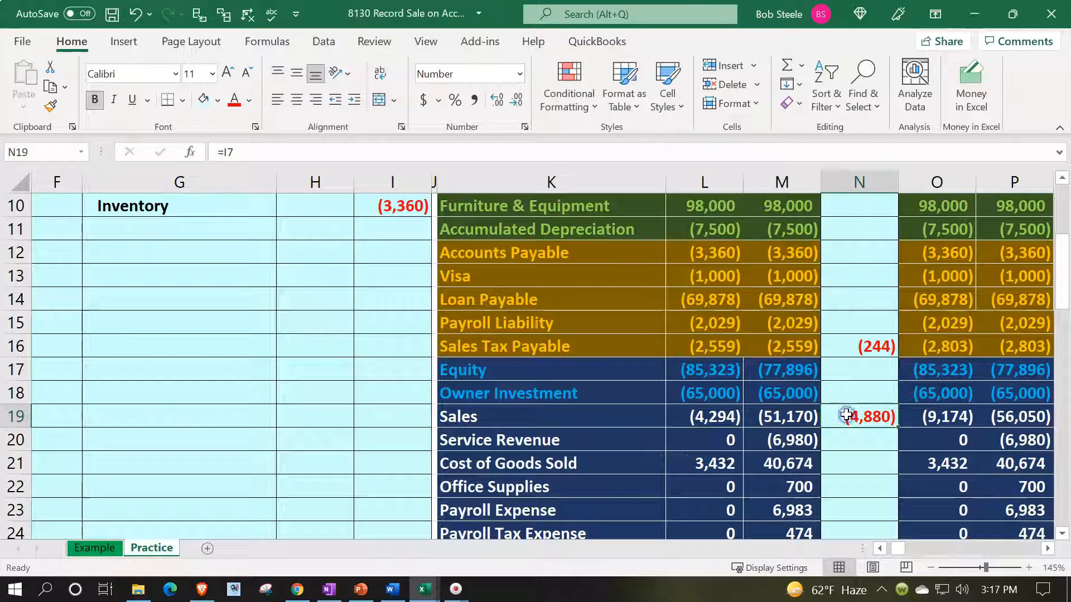
left_click(914, 416)
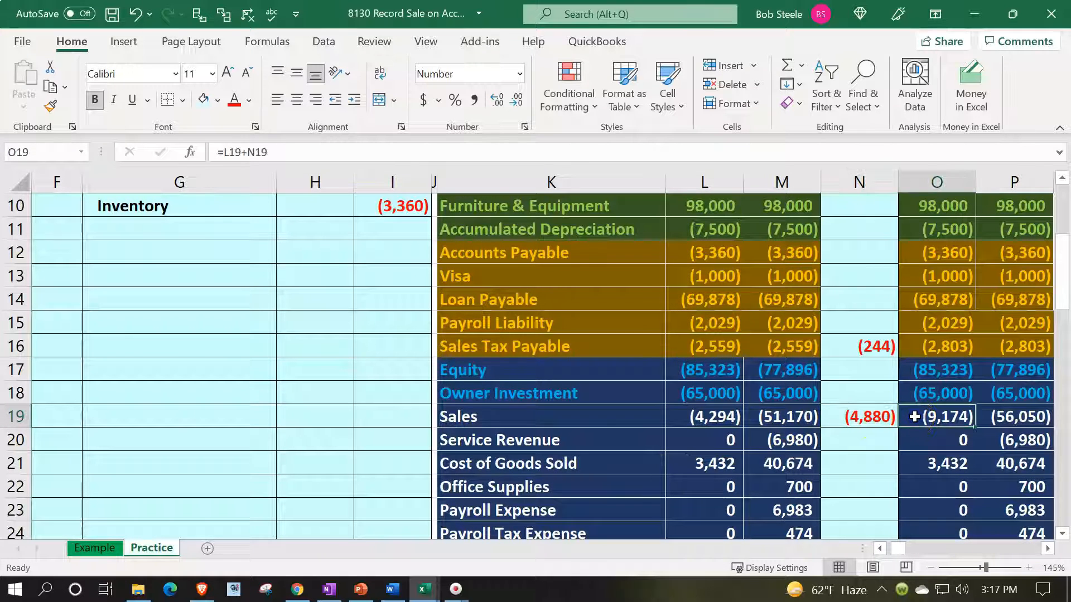
left_click(807, 415)
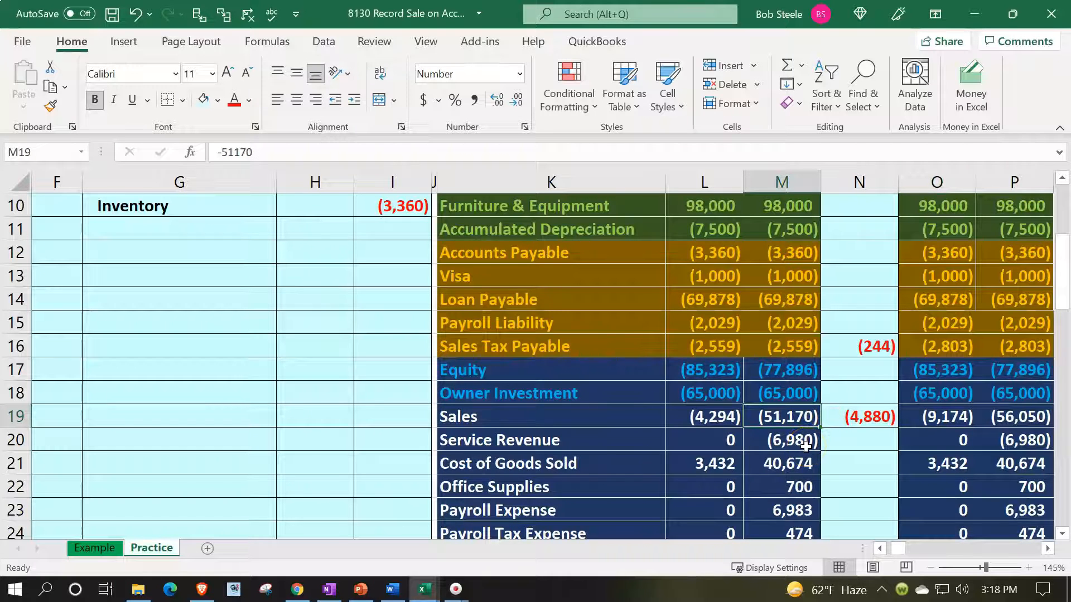
left_click(842, 415)
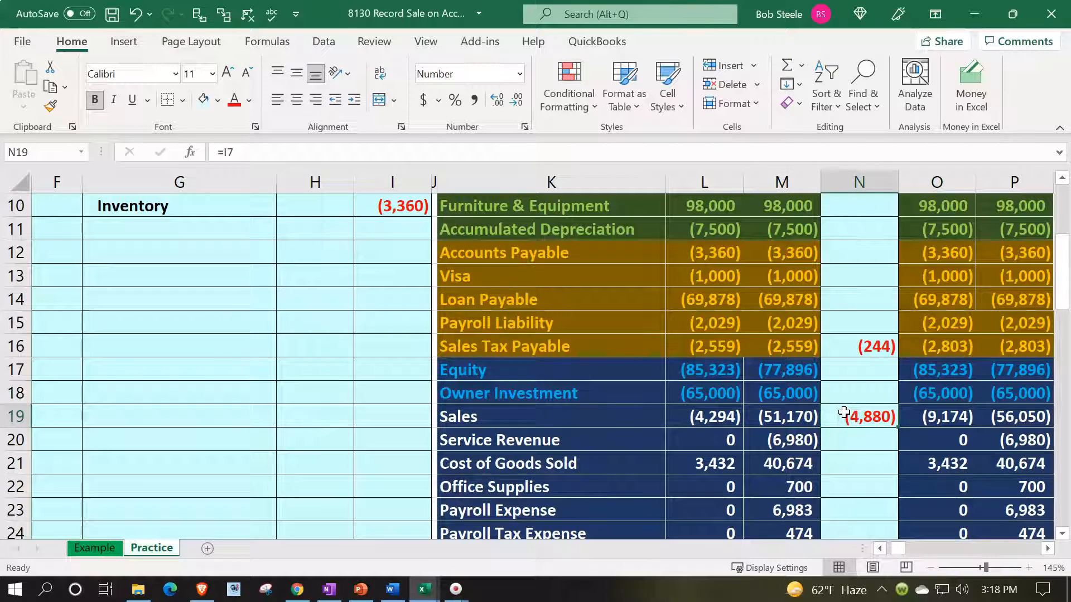
left_click(1001, 422)
- Examine the Net income row's beginning, entries and ending amounts for February and YTD in the trial balance
scroll(1001, 421, "down", 2)
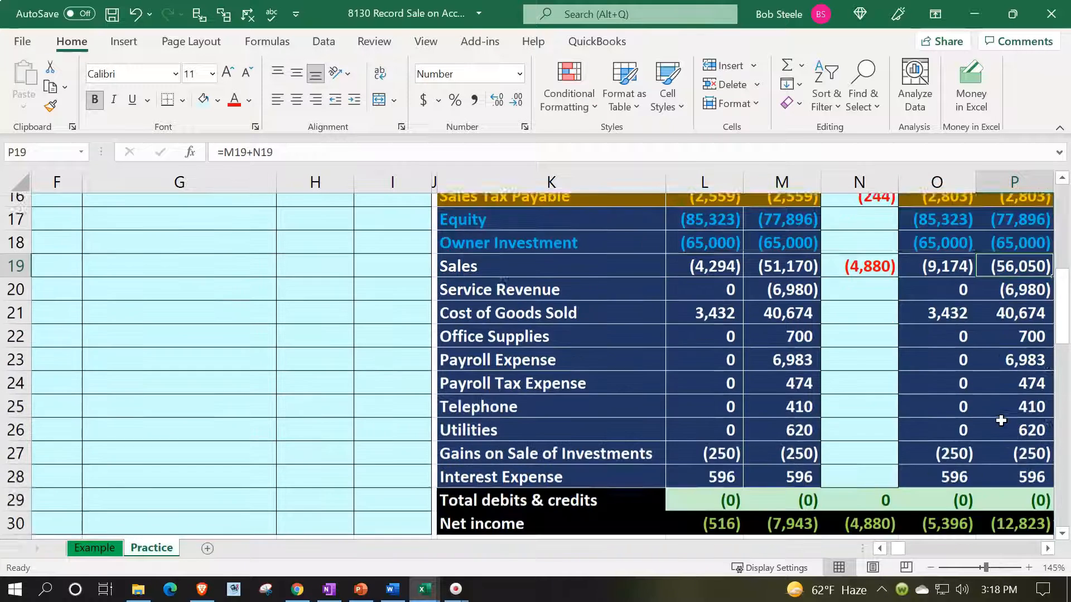
scroll(1001, 421, "down", 1)
left_click(717, 461)
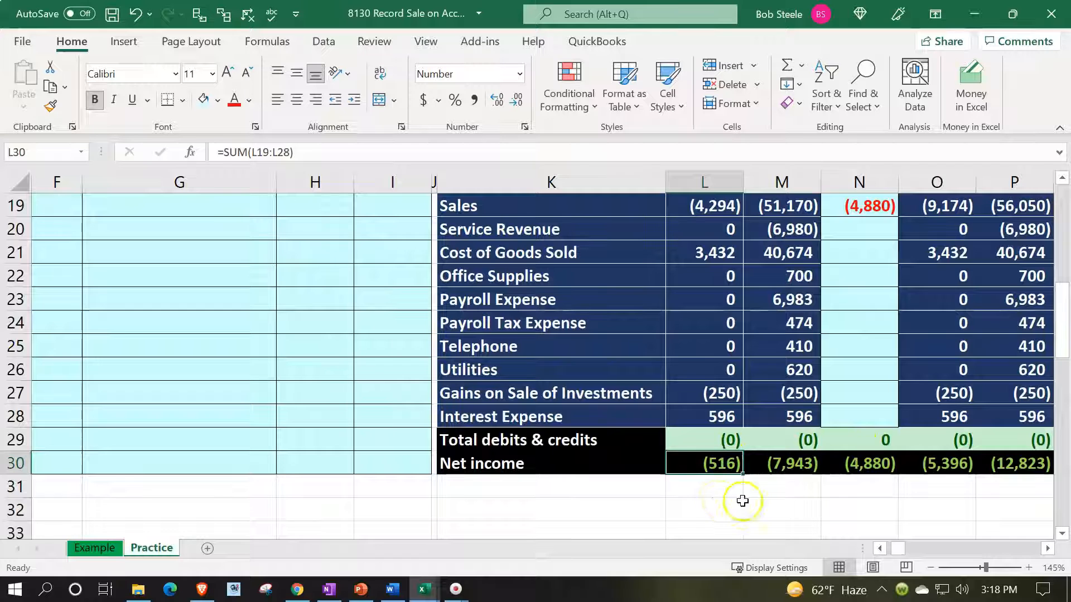
left_click(853, 467)
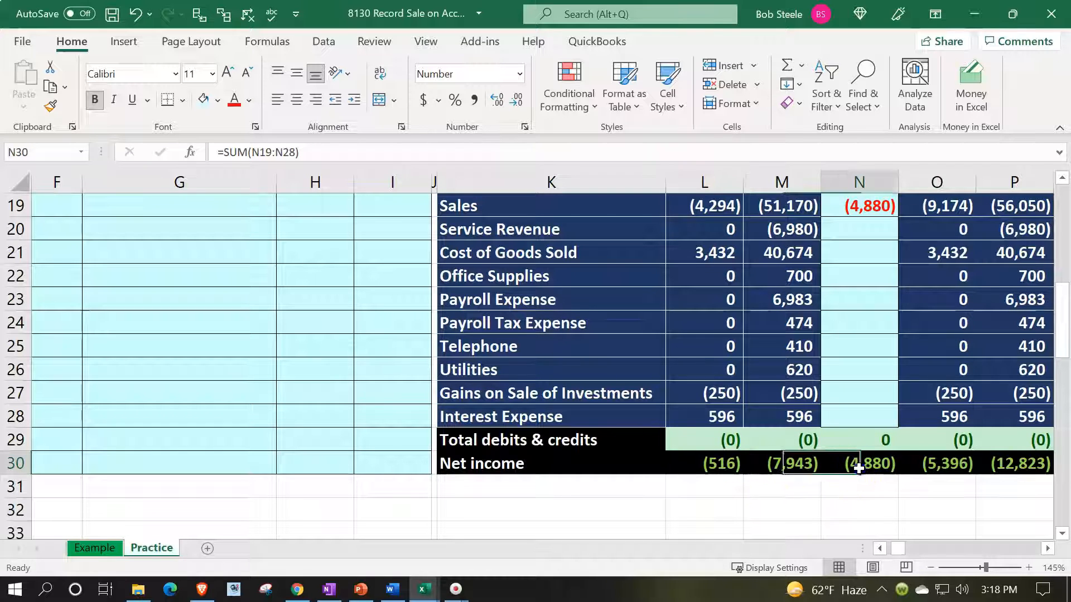
left_click(937, 466)
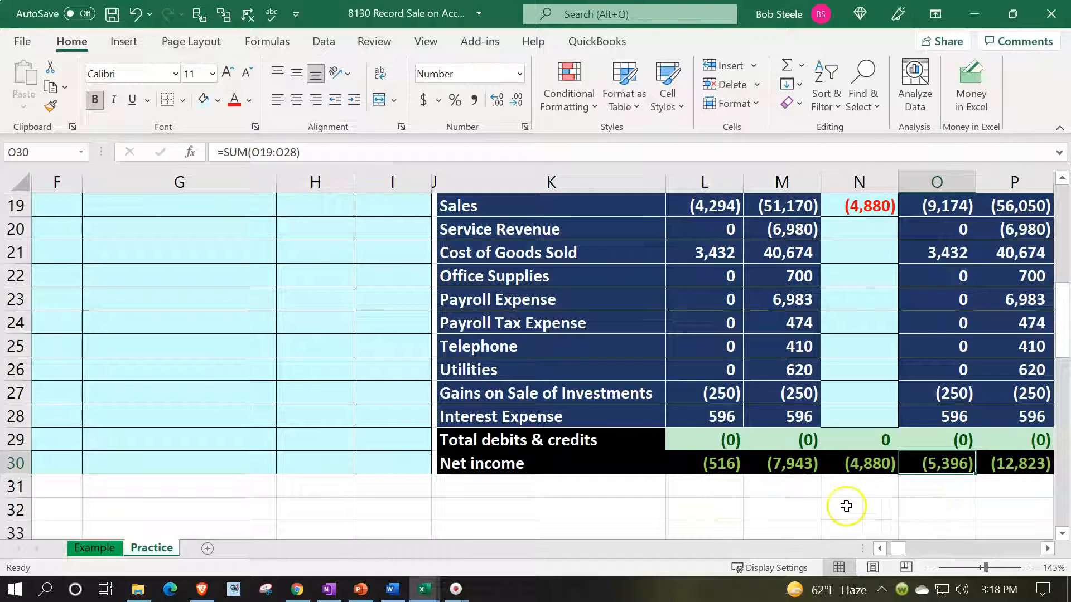
left_click(802, 470)
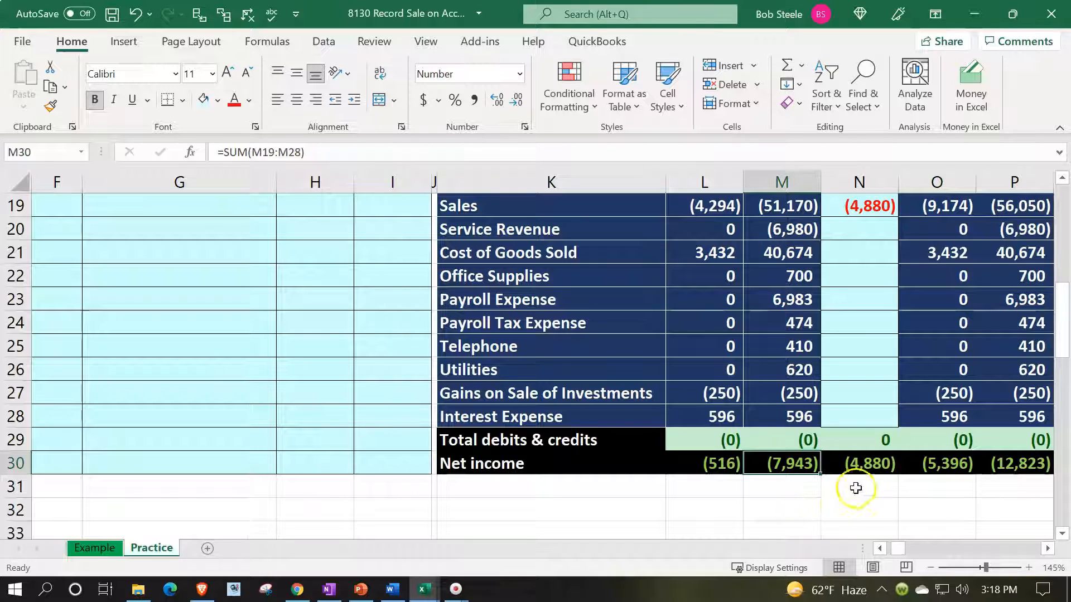
left_click(855, 467)
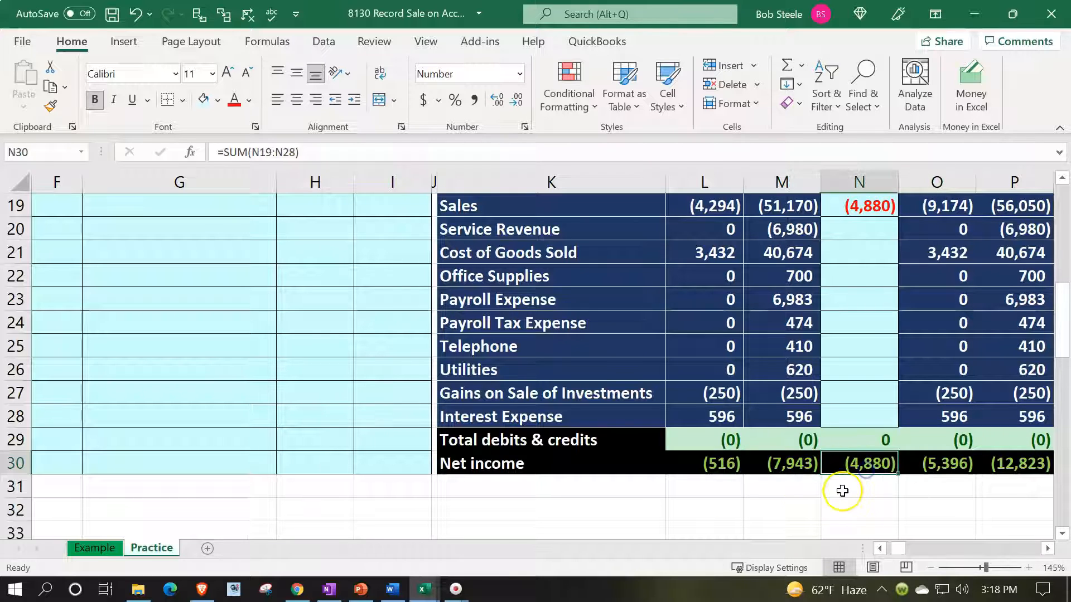
left_click(986, 467)
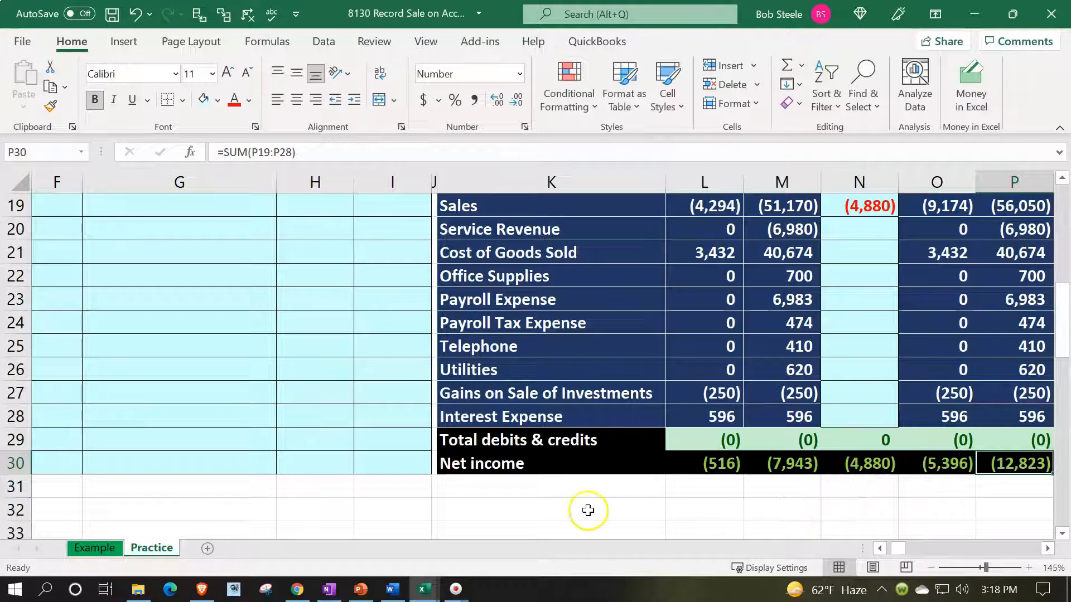
- Post the Cost of Goods Sold debit to the trial balance by linking entries cell N21 to H9 of the 2/24 journal entry
scroll(586, 507, "up", 5)
left_click_drag(240, 342, 297, 322)
key("Down")
key("Down")
key("Down")
key("Down")
key("Down")
key("Down")
key("Down")
key("Down")
key("Down")
key("Down")
key("Down")
key("Down")
key("Down")
key("Down")
key("Down")
key("Down")
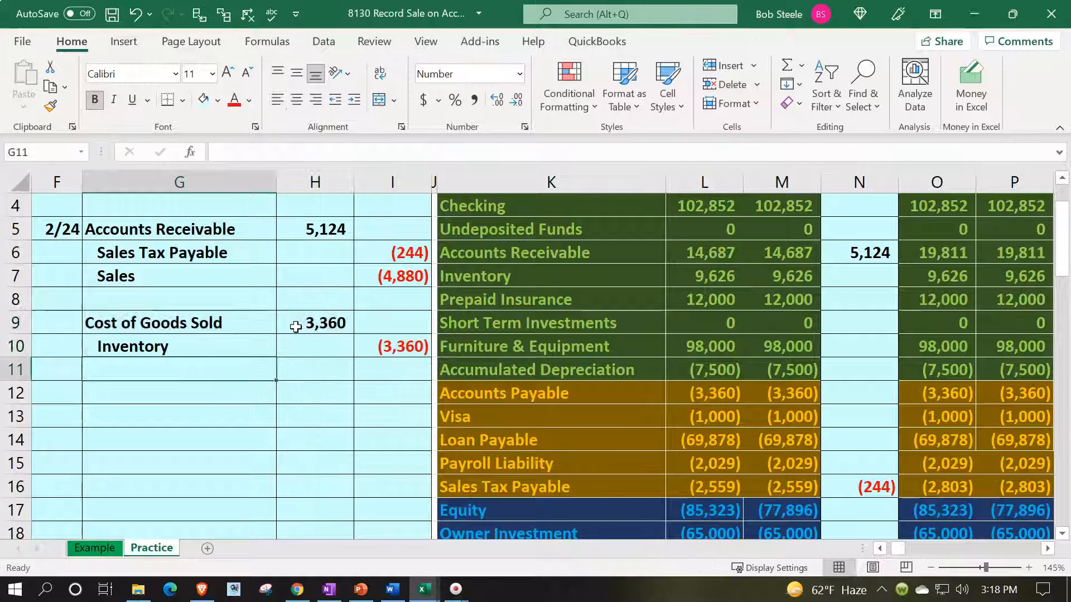
key("Right")
key("Right")
key("Right")
key("Right")
key("Up")
key("Up")
key("Up")
key("Up")
key("Up")
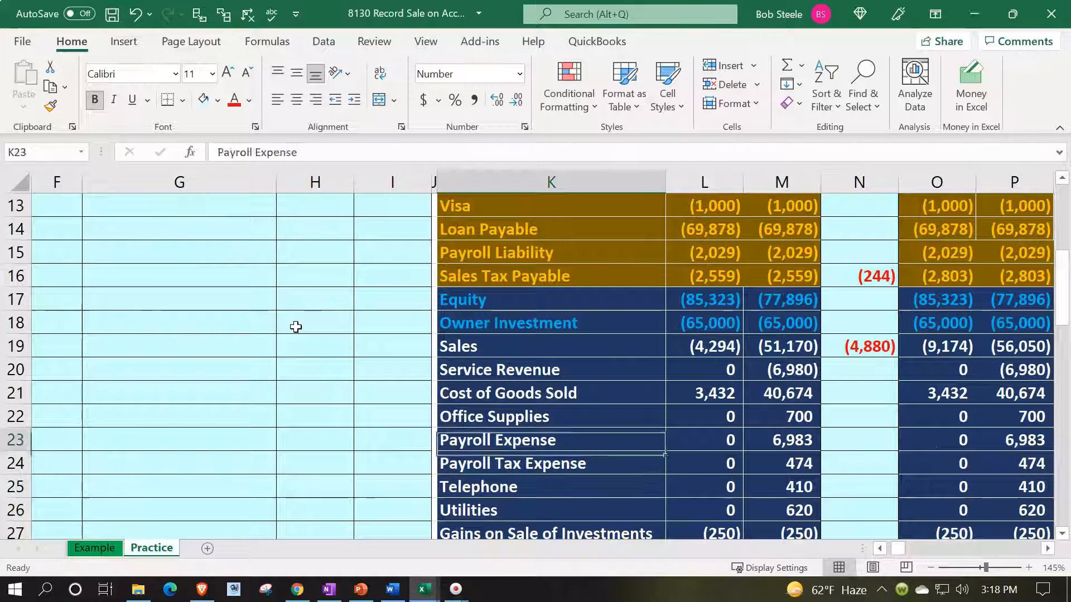
key("Right")
key("Right")
key("Right")
type("=")
key("Left")
key("Left")
key("Left")
key("Left")
key("Left")
key("Up")
key("Up")
key("Up")
key("Up")
key("Up")
key("Up")
key("Up")
key("Up")
key("Up")
key("Up")
key("Up")
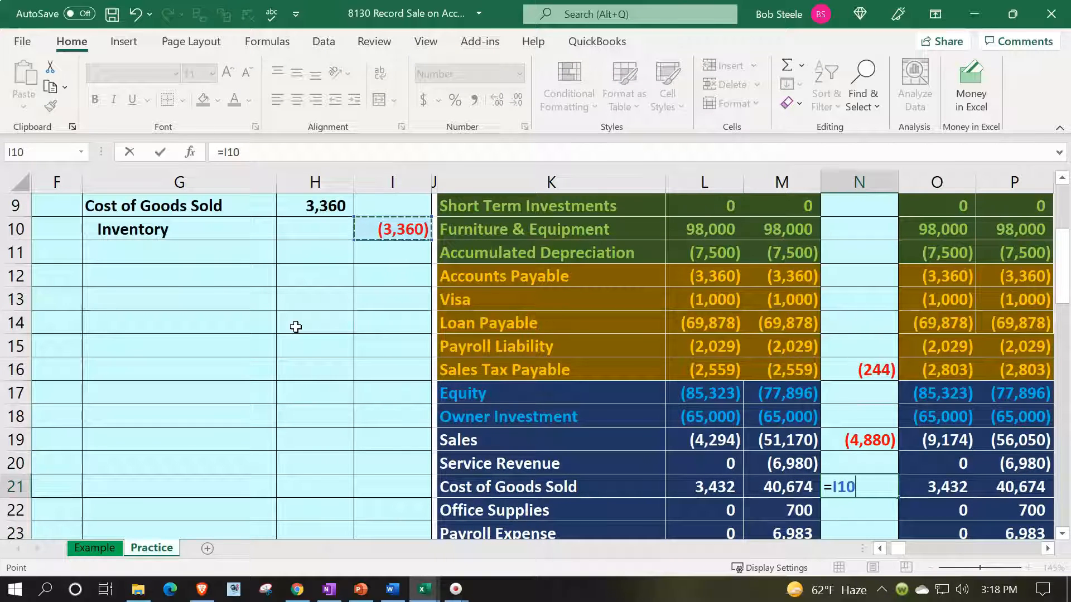
key("Left")
key("Up")
key("Return")
key("Down")
key("Down")
key("Down")
key("Down")
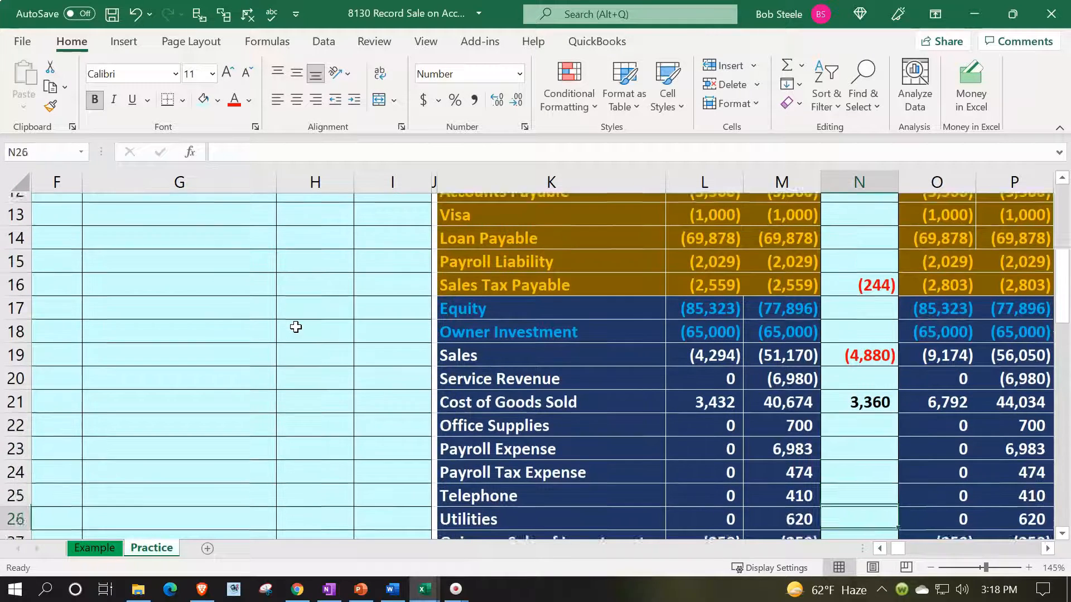
- Examine how the posted entry carries the Cost of Goods Sold row's beginning February and YTD balances to its ending balances
key("Up")
key("Up")
key("Up")
key("Up")
key("Up")
key("Left")
key("Left")
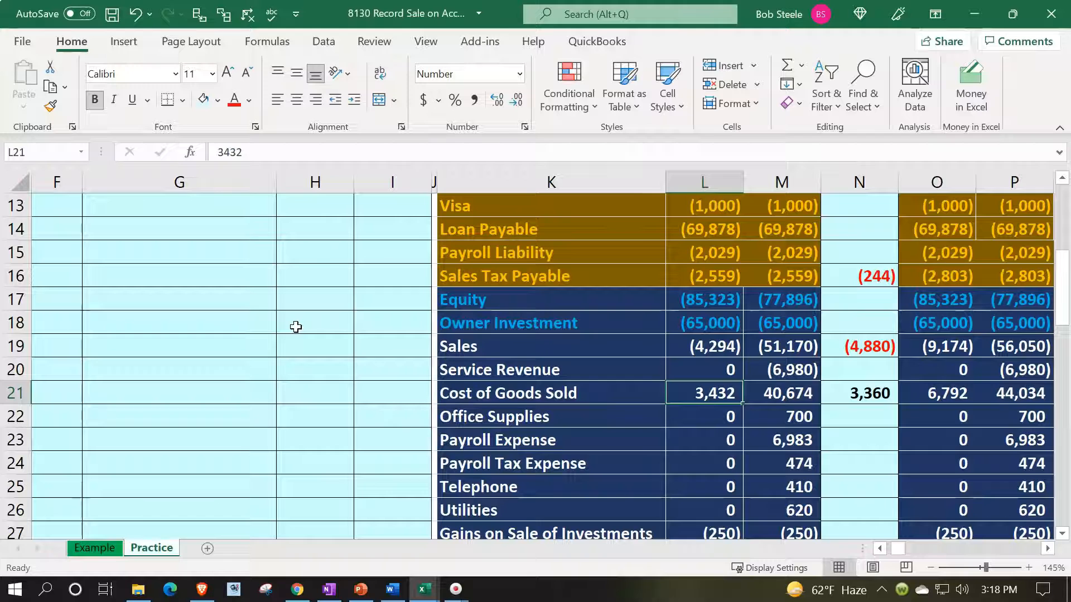
key("Right")
key("Right")
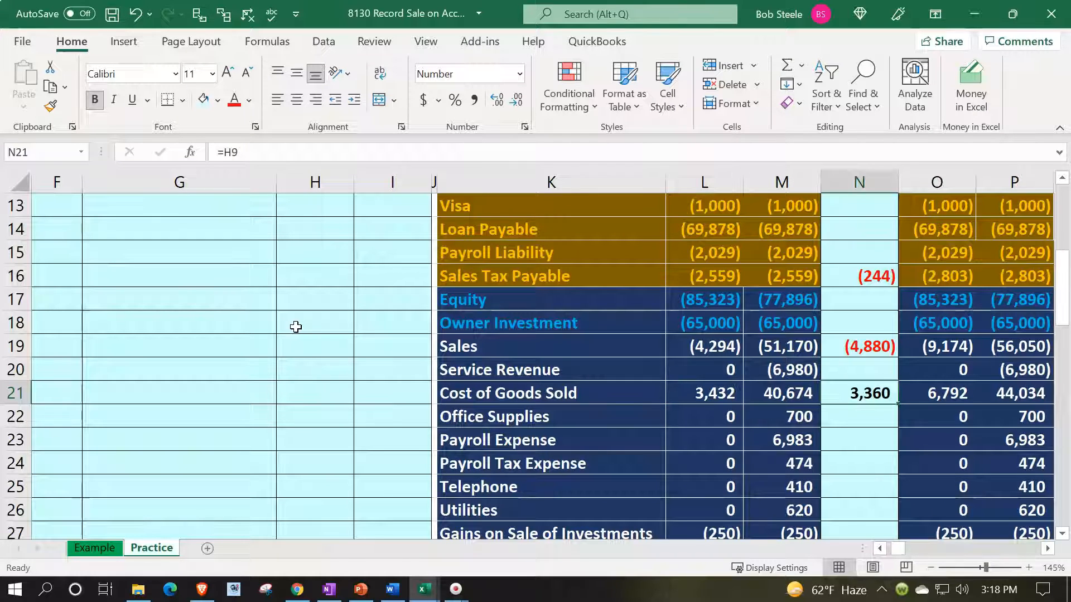
key("Right")
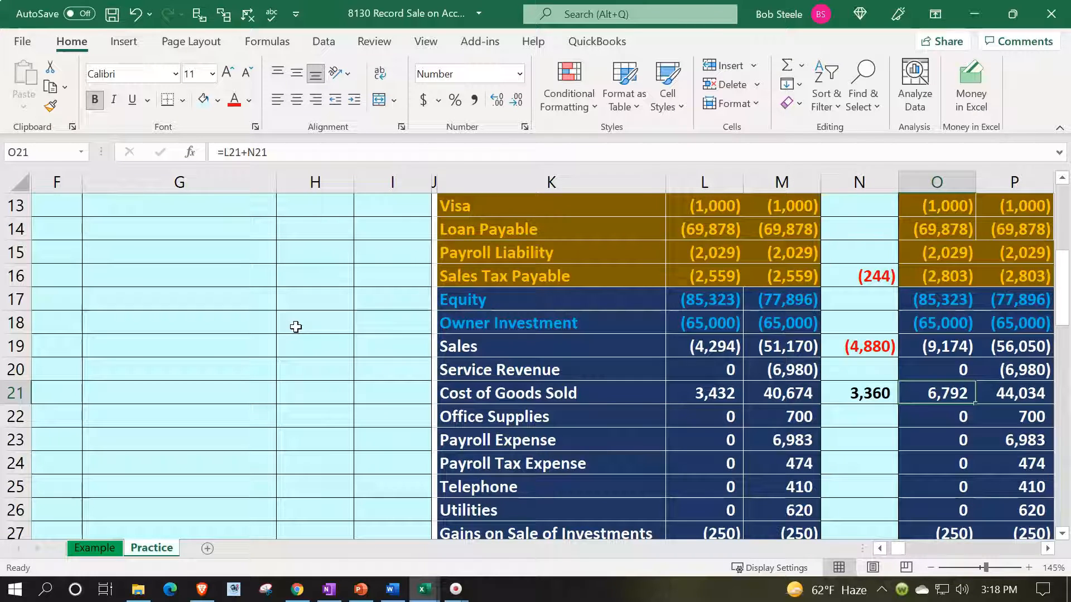
key("Left")
key("Left")
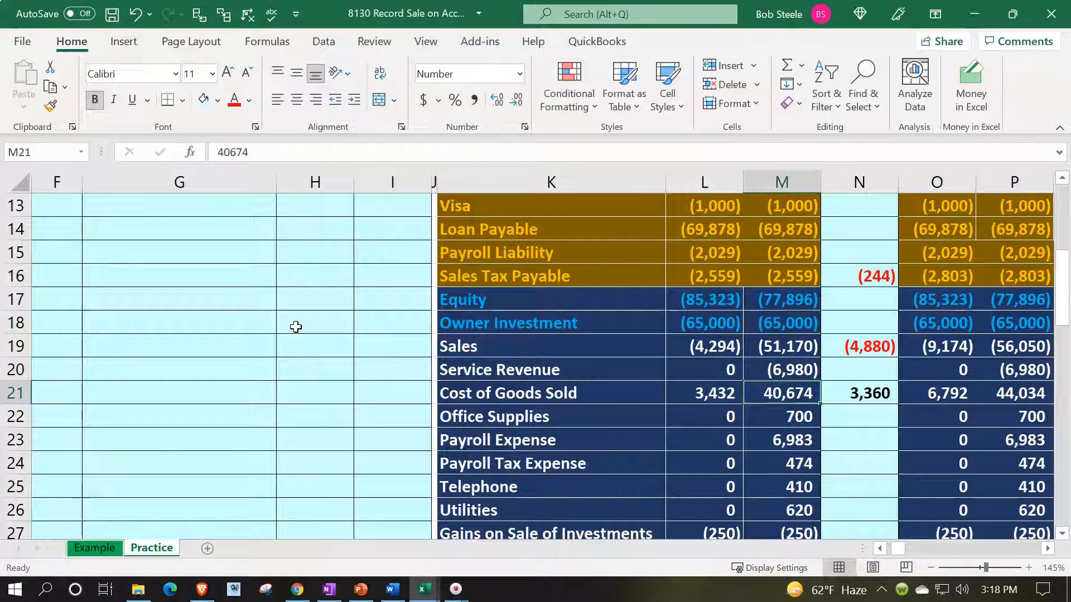
key("Right")
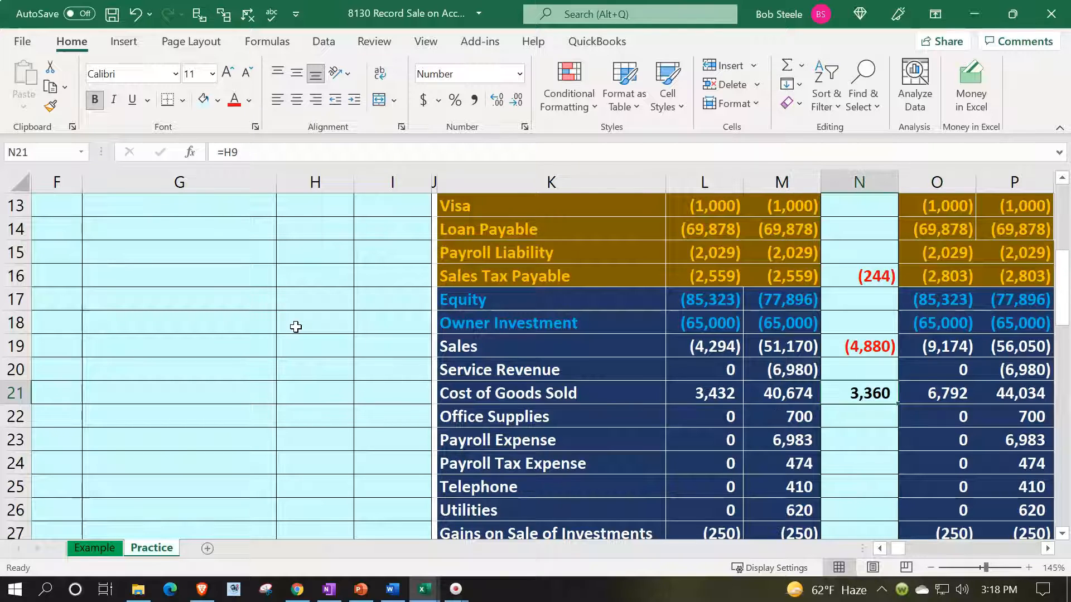
key("Right")
key("Right")
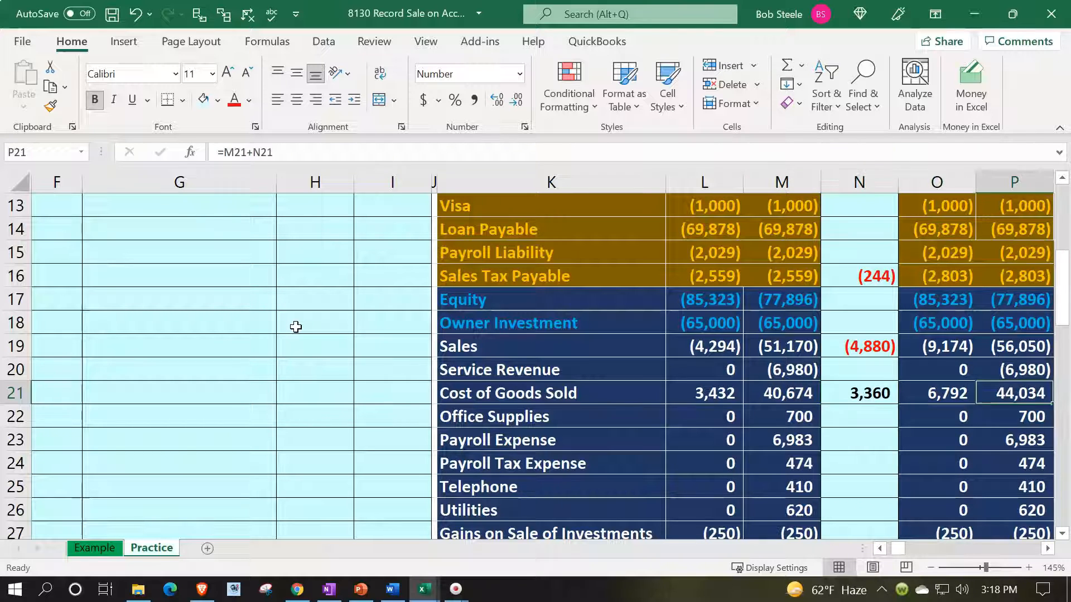
- Examine the Net income row's beginning, entries and ending amounts with cost of goods sold included, for both February and YTD
key("Down")
key("Down")
key("Down")
key("Down")
key("Down")
key("Down")
key("Down")
key("Down")
key("Down")
key("Left")
key("Left")
key("Left")
key("Left")
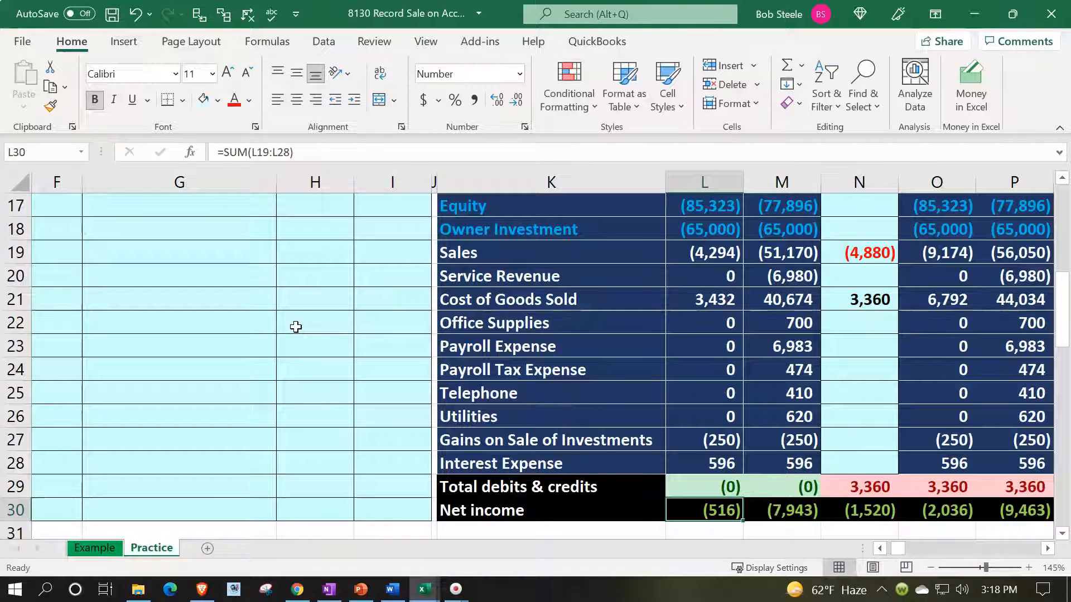
key("Right")
key("Right")
key("Right")
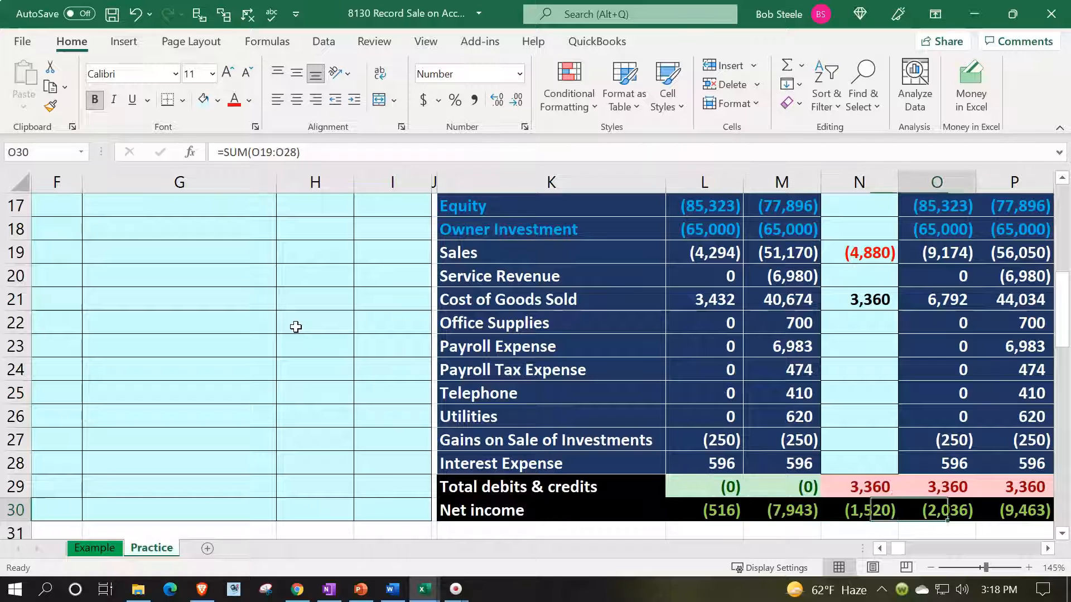
key("Left")
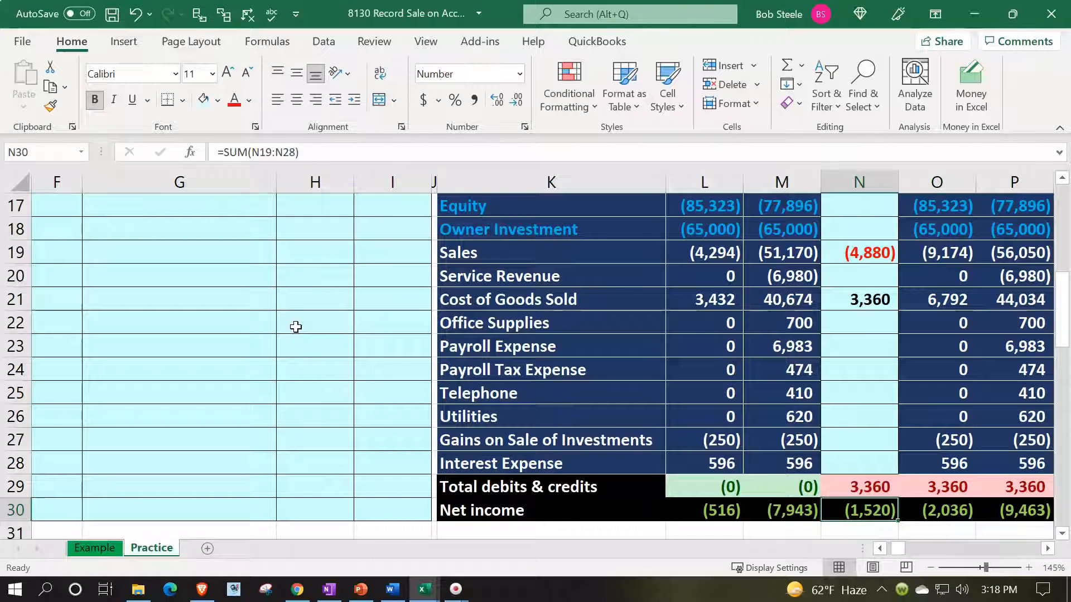
key("Right")
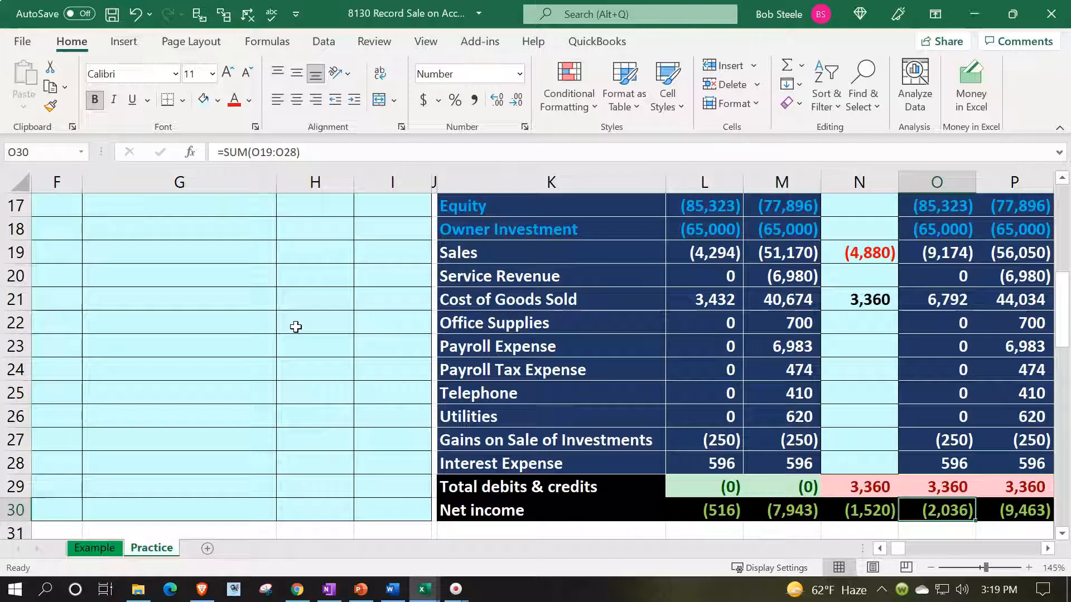
key("Left")
key("Left")
key("Left")
key("Right")
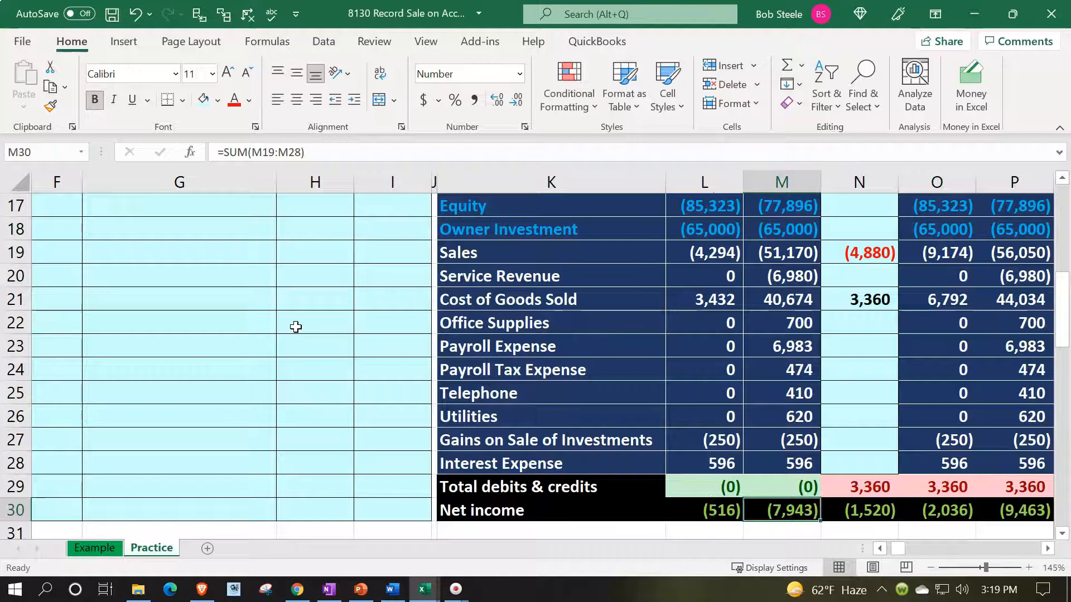
key("Right")
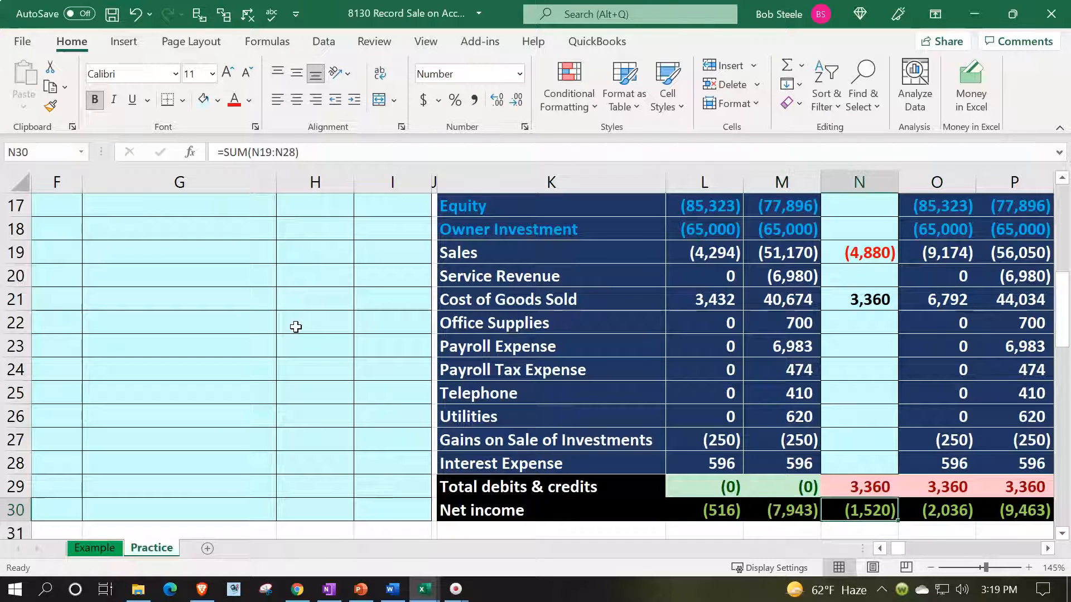
key("Right")
key("Right")
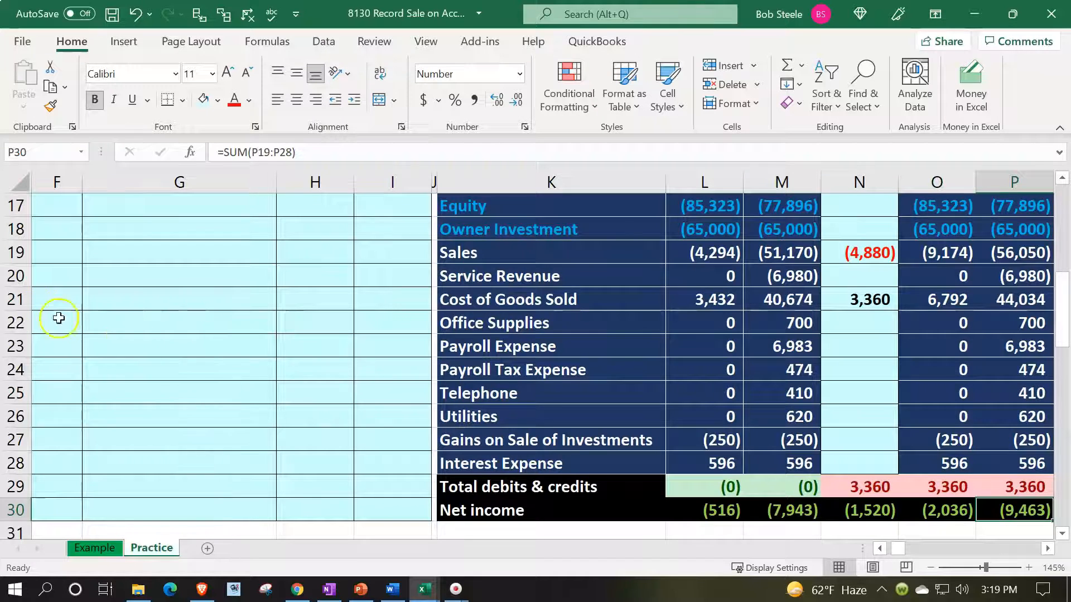
- Post the Inventory credit to the trial balance by linking entries cell N7 to I10 of the 2/24 journal entry
scroll(215, 347, "up", 4)
left_click(213, 322)
left_click_drag(212, 322, 359, 322)
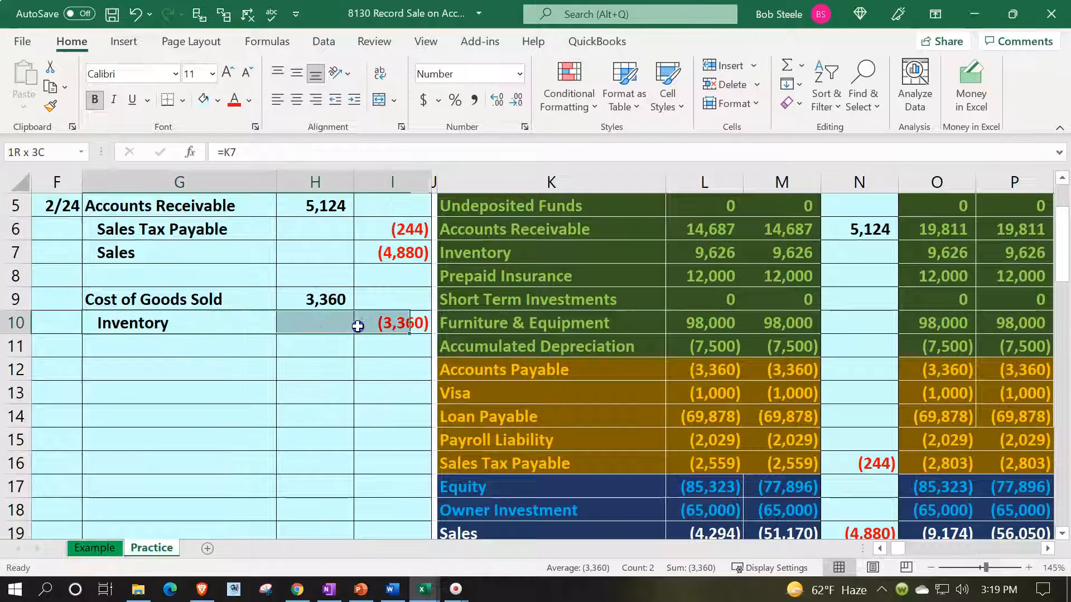
scroll(358, 400, "up", 2)
left_click(382, 342)
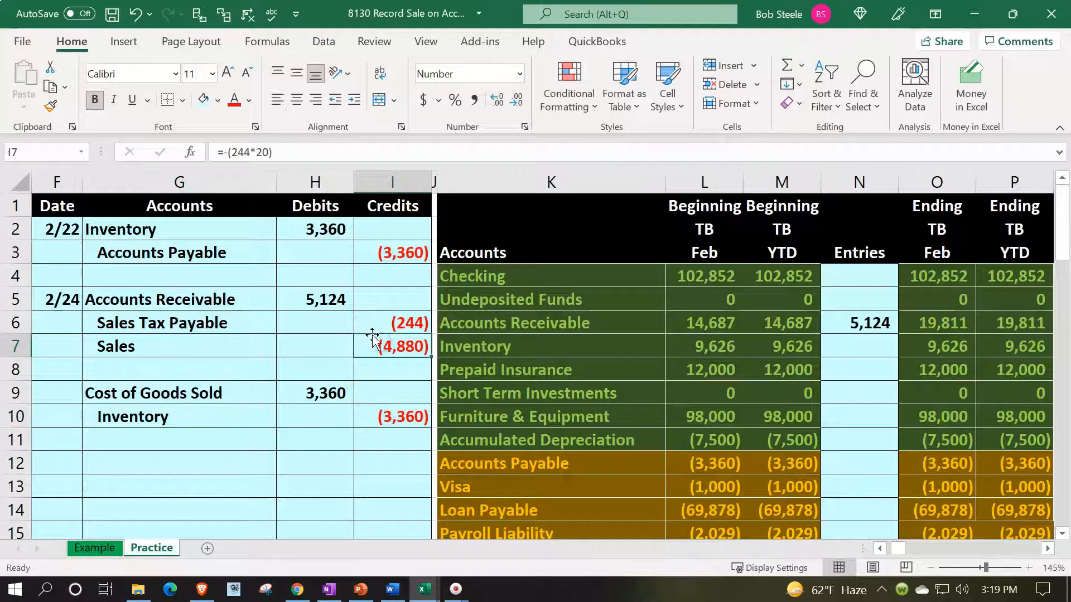
key("Right")
key("Right")
key("Right")
key("Right")
key("Right")
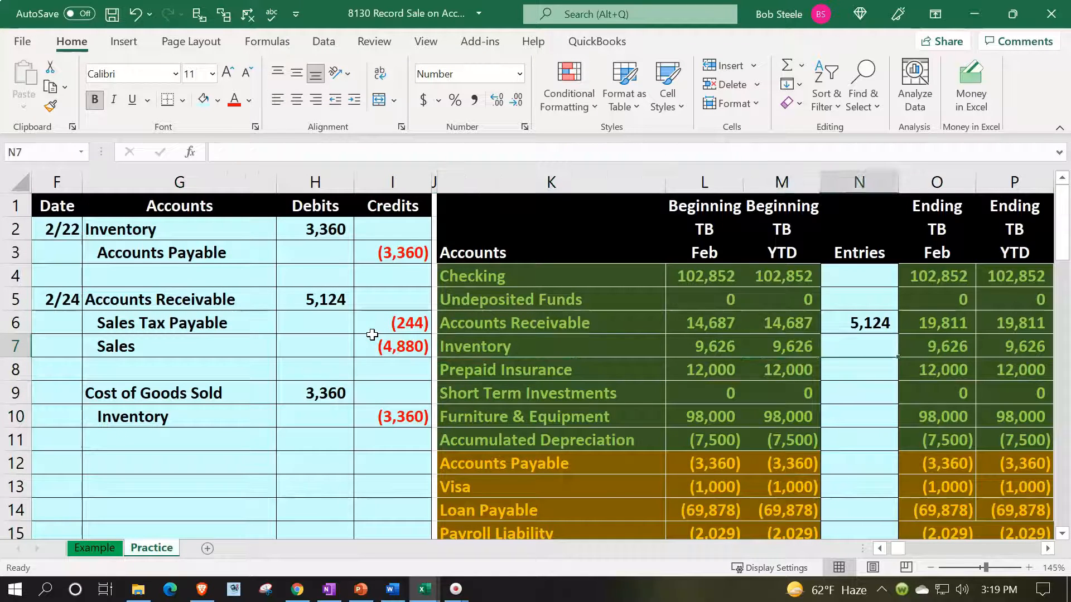
type("=")
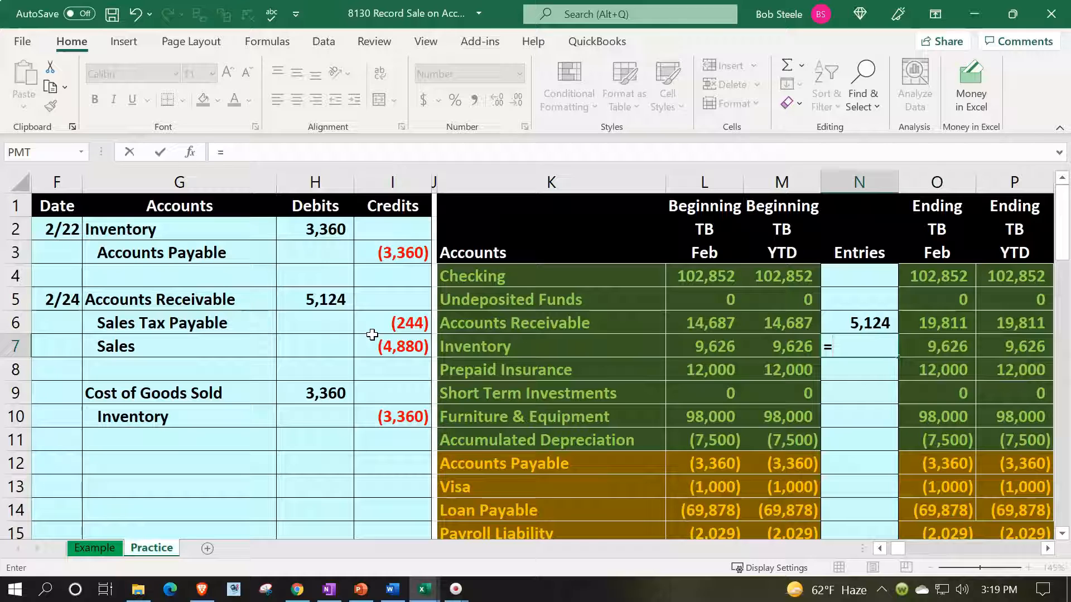
key("Left")
key("Left")
key("Left")
key("Left")
key("Left")
key("Down")
key("Down")
key("Down")
key("ctrl+Return")
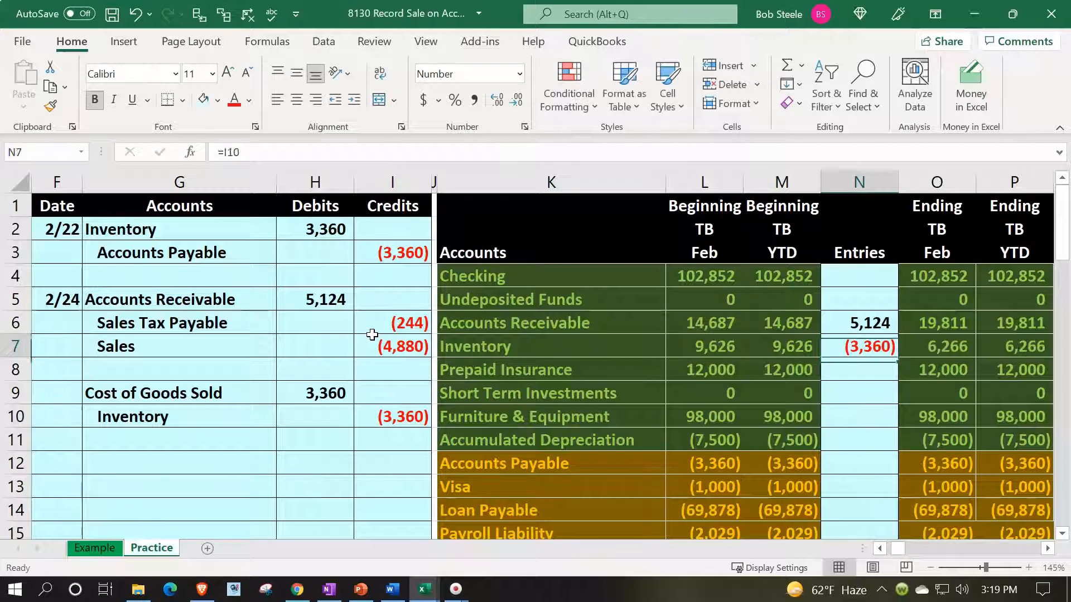
key("Left")
key("Right")
key("Right")
key("Right")
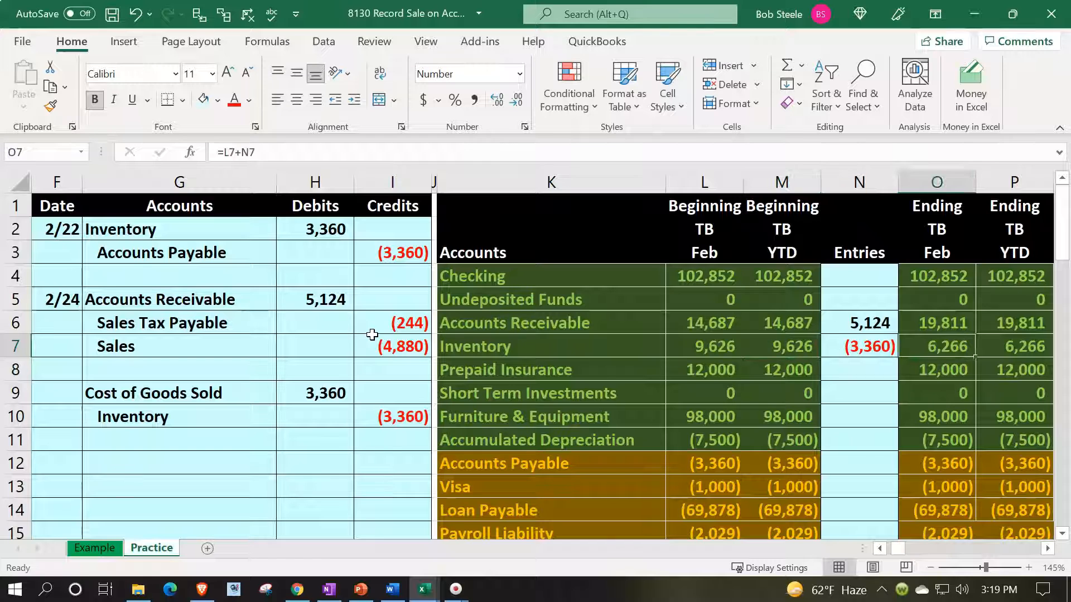
key("Left")
key("Right")
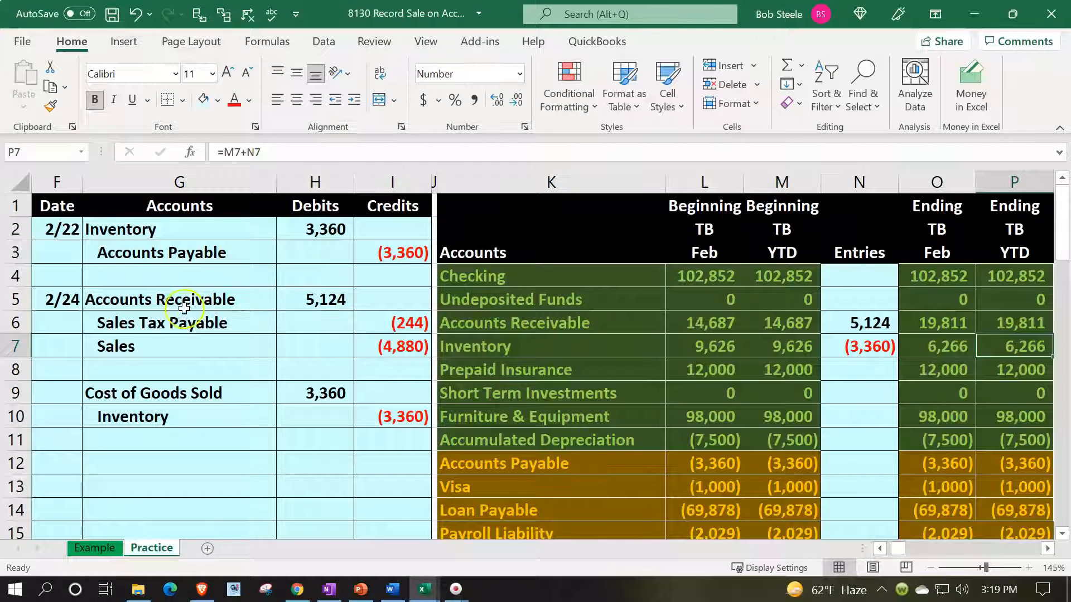
- Fill the sale portion of the 2/24 journal entry, cells G5:I7, with light green
left_click_drag(173, 301, 354, 345)
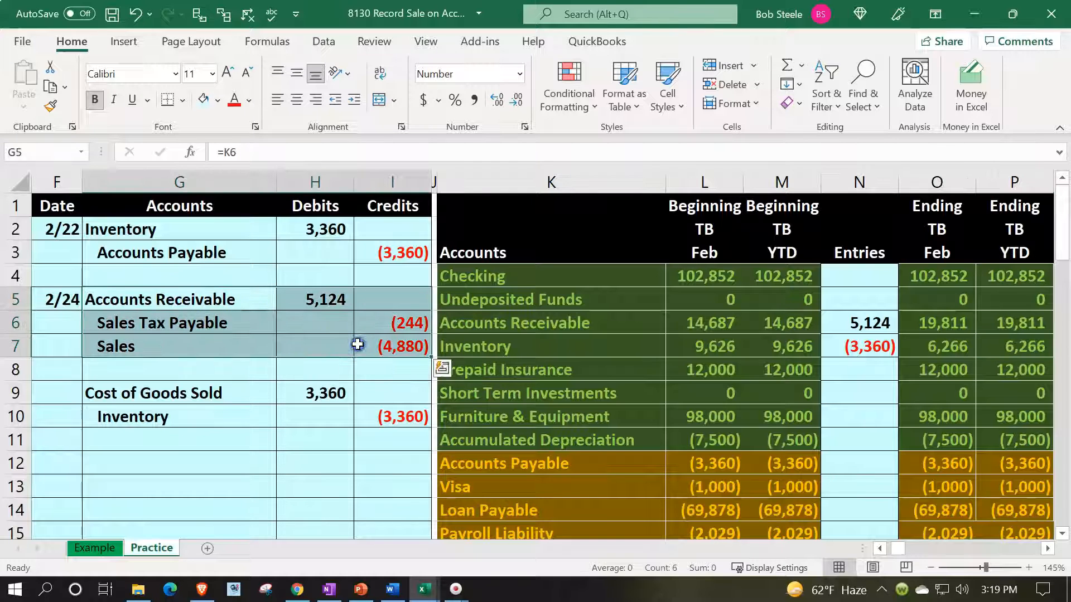
left_click(218, 100)
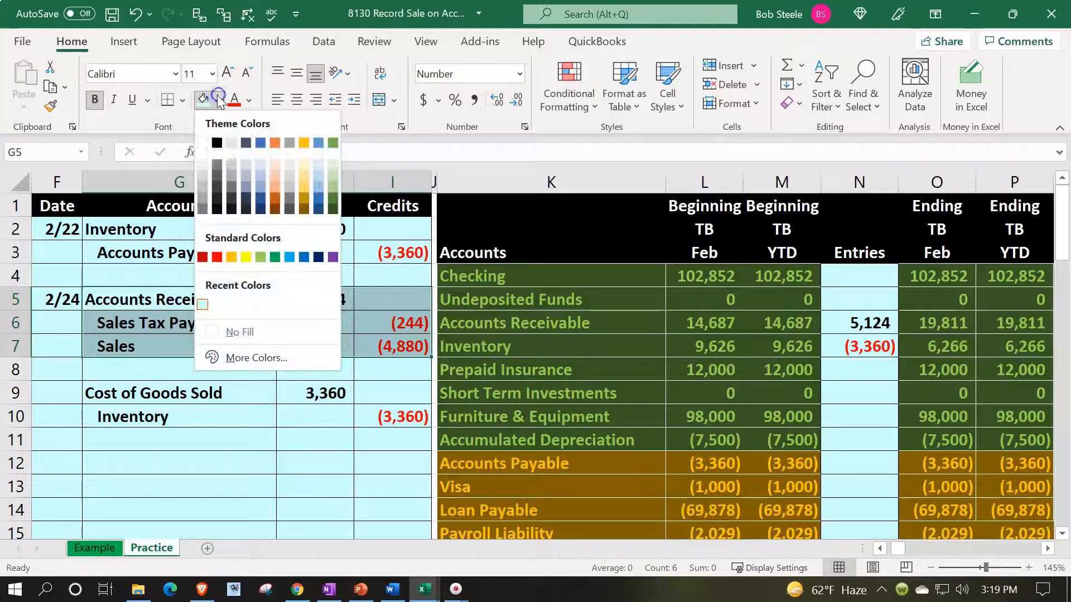
left_click(261, 255)
left_click(217, 304)
- Enter the date 2/24 in cell Z5, the first open line of the Accounts Receivable general ledger account
left_click(491, 320)
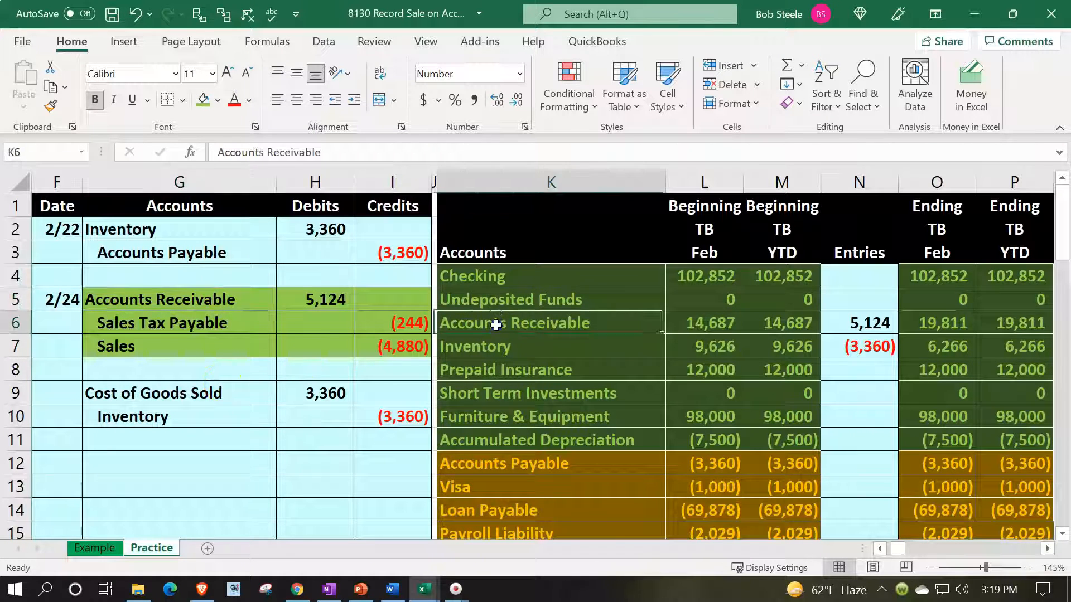
key("Right")
key("Right")
key("Right")
key("Right")
key("Right")
key("Right")
key("Right")
key("Right")
key("Right")
key("Right")
key("Right")
key("Right")
key("Right")
key("Right")
key("Right")
key("Right")
key("Right")
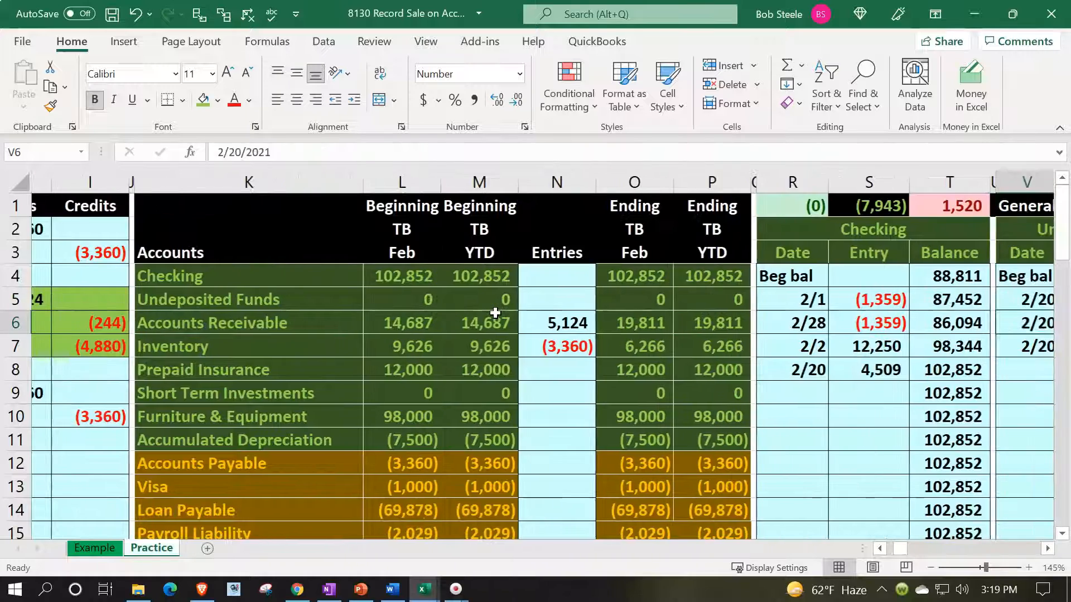
key("Right")
key("Right")
key("Right")
key("Left")
key("Left")
key("Left")
key("Left")
key("Left")
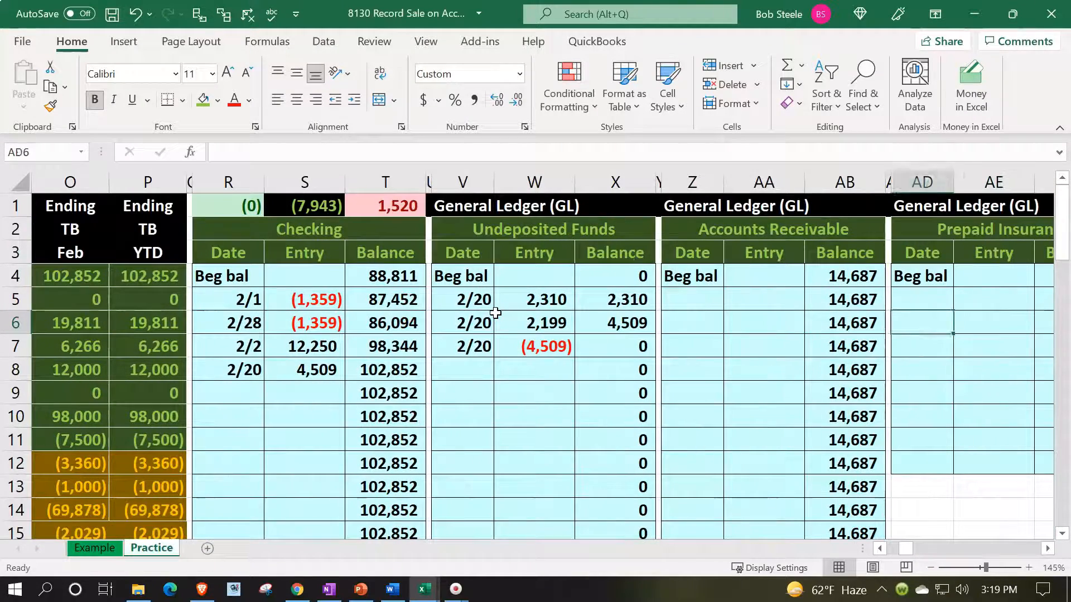
key("Up")
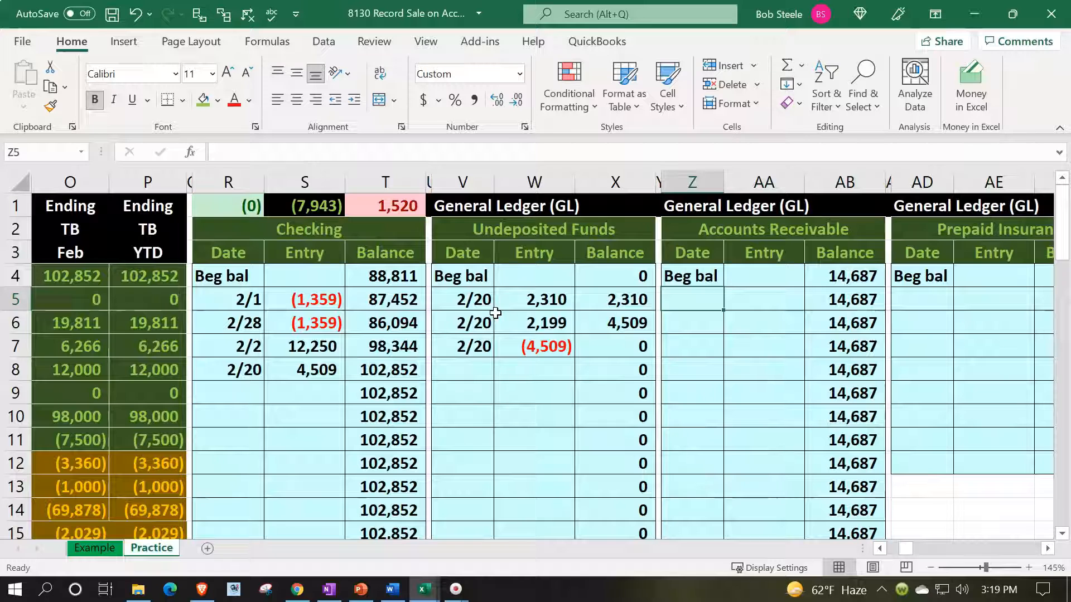
type("2/5")
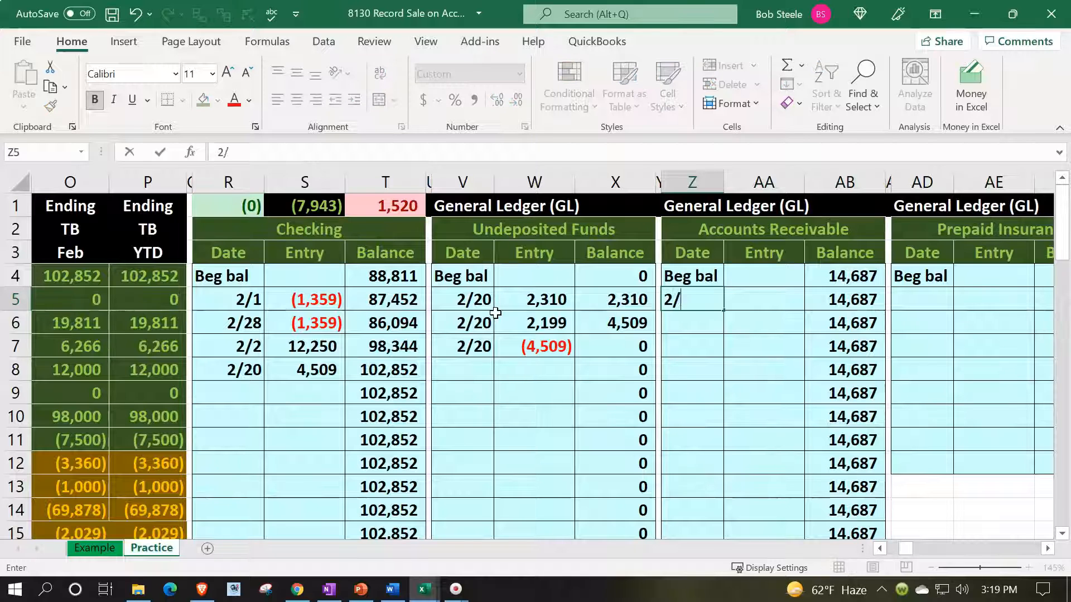
key("Return")
key("Right")
key("Up")
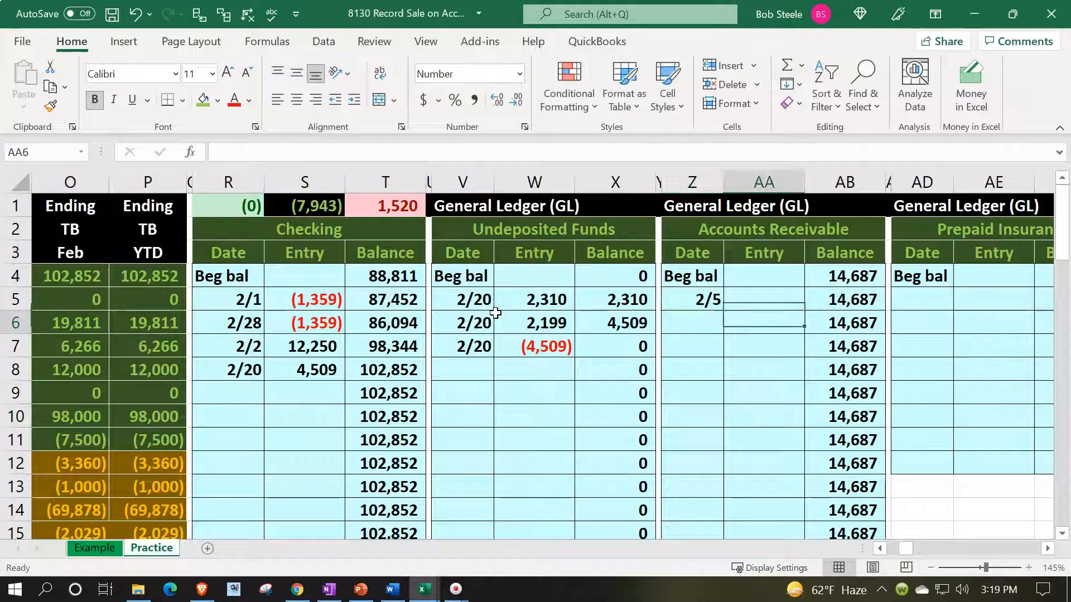
key("Left")
type("2/24")
key("Return")
key("Up")
key("Right")
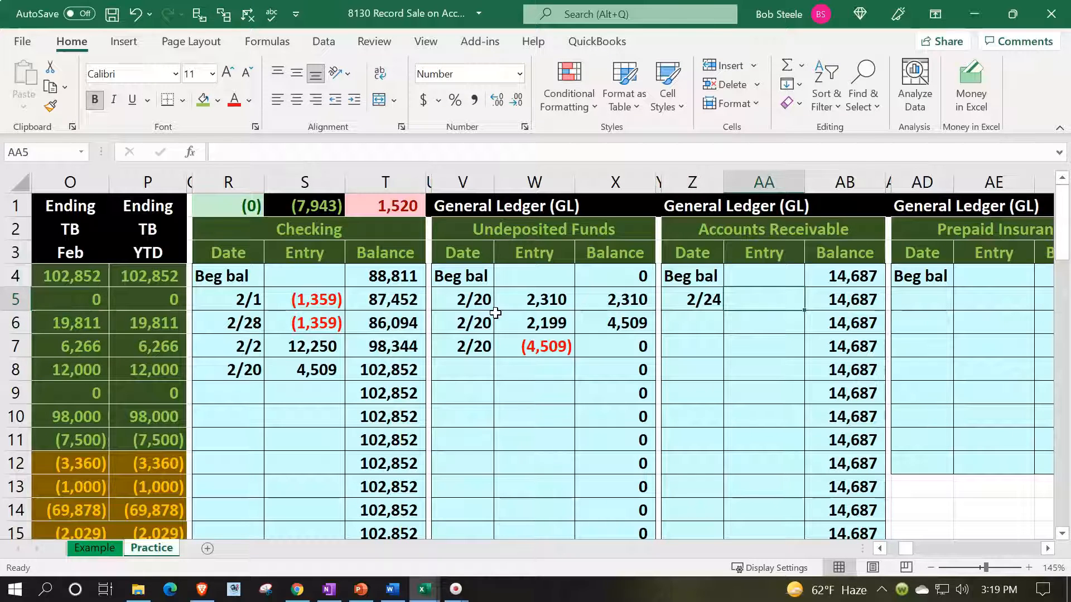
- Post the Accounts Receivable debit to its ledger by linking entry cell AA5 to journal cell H5
type("=")
key("Left")
key("Left")
key("Left")
key("Left")
key("Left")
key("Left")
key("Left")
key("Left")
key("Left")
key("Left")
key("Left")
key("Left")
key("Left")
key("Left")
key("Left")
key("Left")
key("Left")
key("Left")
key("Left")
key("Left")
key("Right")
key("Right")
key("Return")
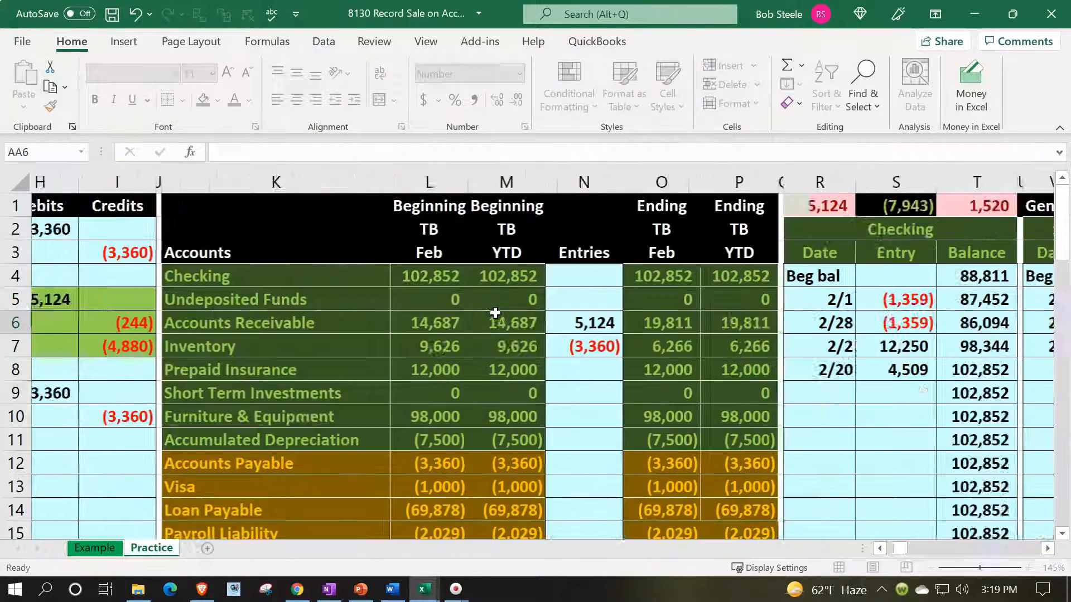
- Compare the Accounts Receivable ledger's running balance with the account's ending balance in the trial balance
key("Right")
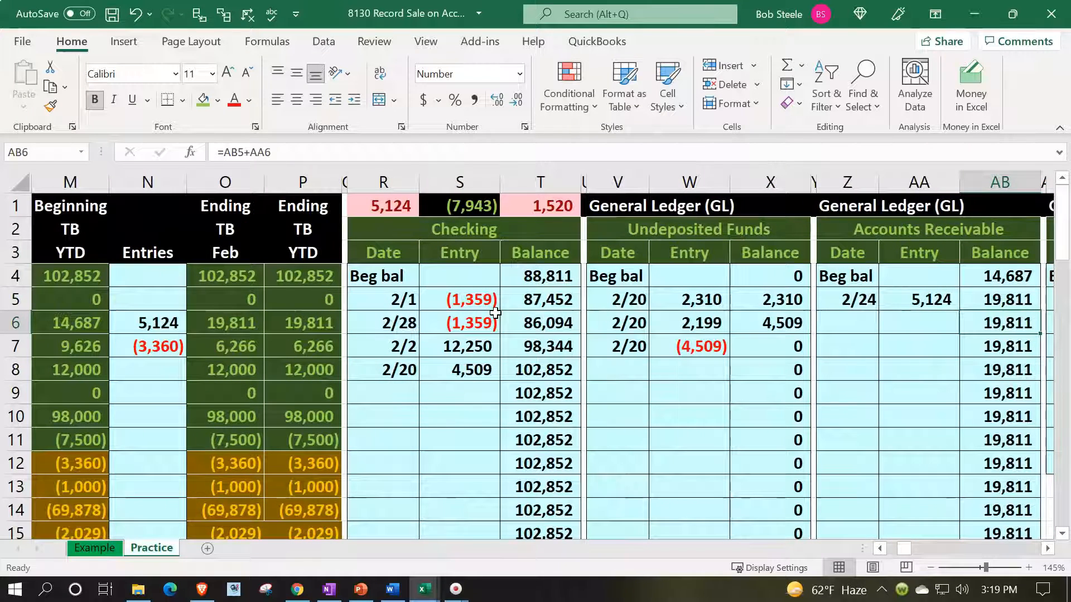
key("Up")
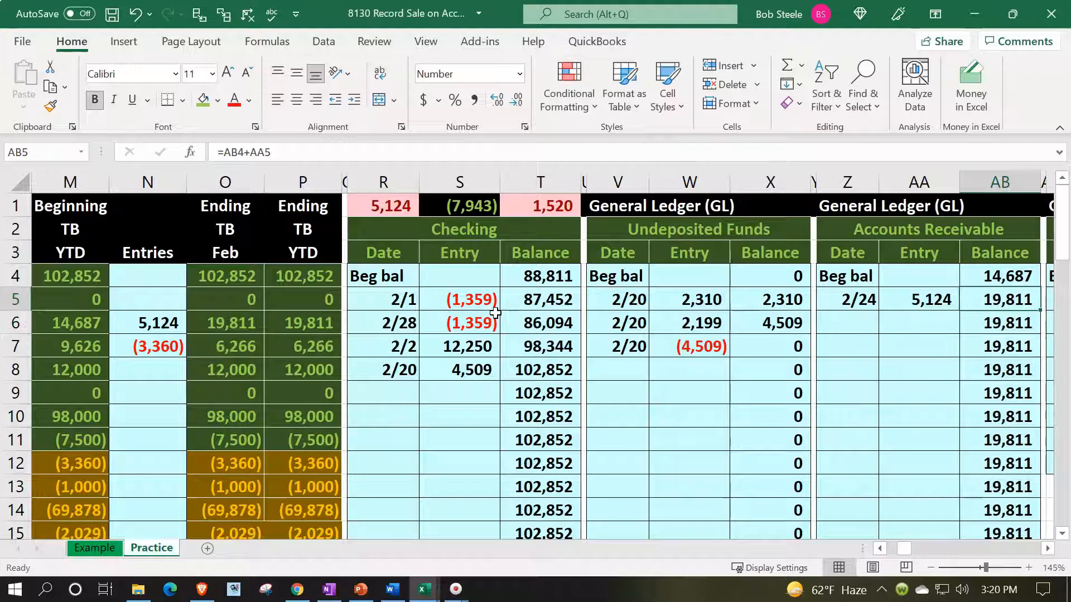
key("Left")
key("Left")
key("Left")
key("Left")
key("Left")
key("Left")
key("Left")
key("Left")
key("Left")
key("Left")
key("Left")
key("Left")
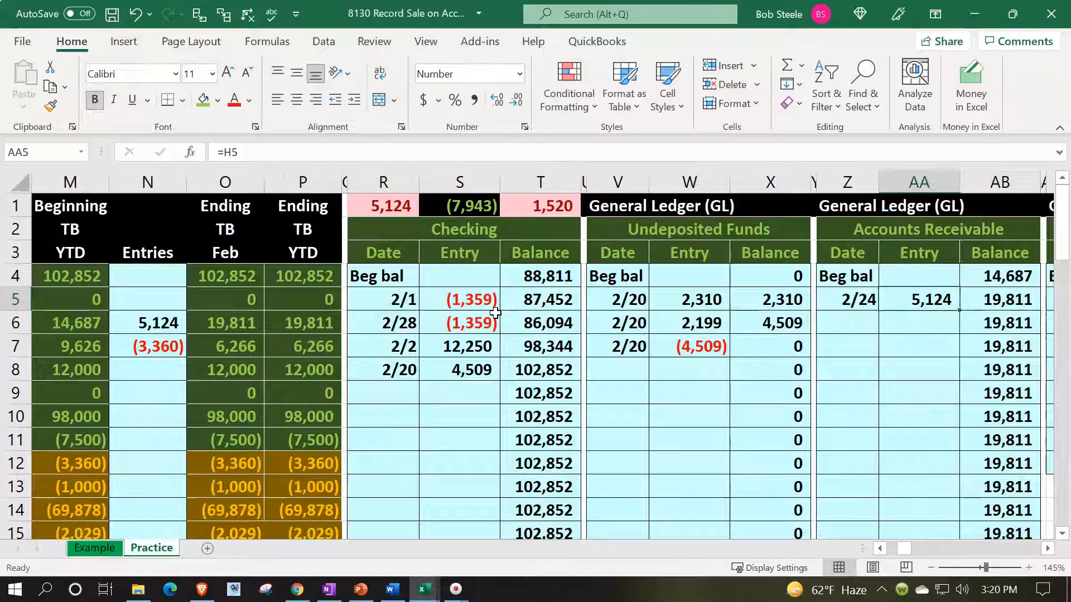
key("Down")
- Examine the general ledger check total in cell R1 above the Checking account
key("Up")
key("Up")
key("Up")
key("Up")
key("Up")
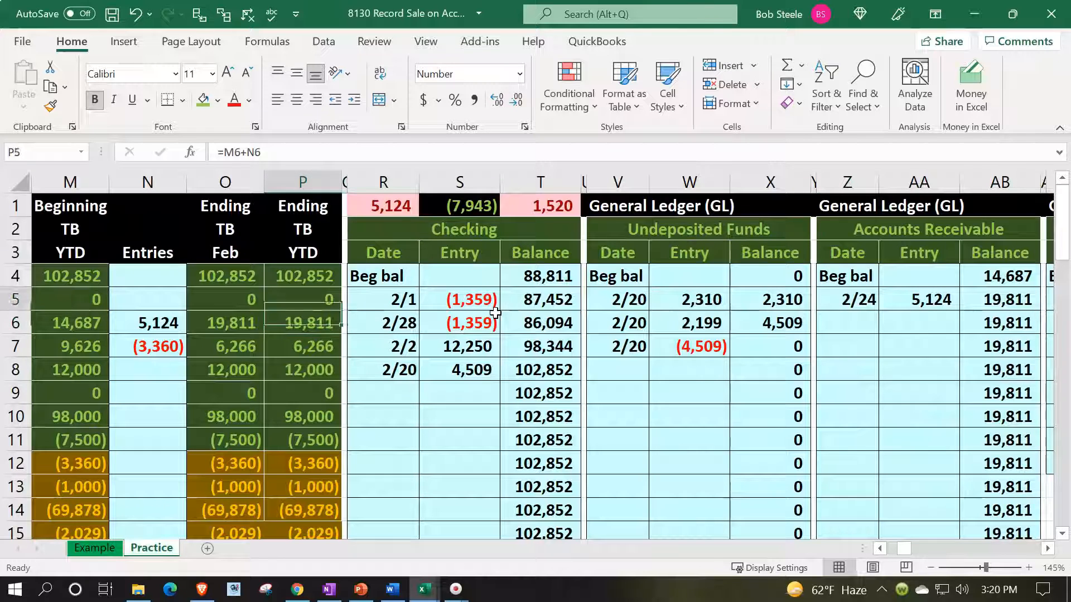
key("Right")
key("Right")
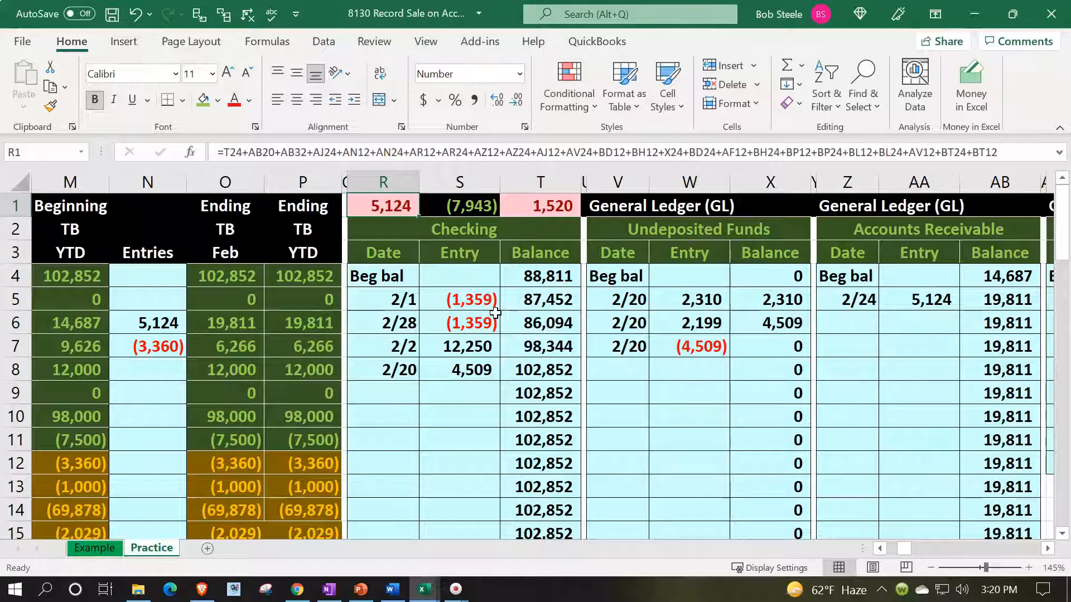
- Examine the Sales Tax Payable credit in the 2/24 journal entry and the account's line in the trial balance
key("Left")
key("Left")
key("Left")
key("Left")
key("Left")
key("Left")
key("Left")
key("Left")
key("Left")
key("Left")
key("Left")
key("Left")
key("Down")
key("Down")
key("Down")
key("Down")
key("Right")
key("Down")
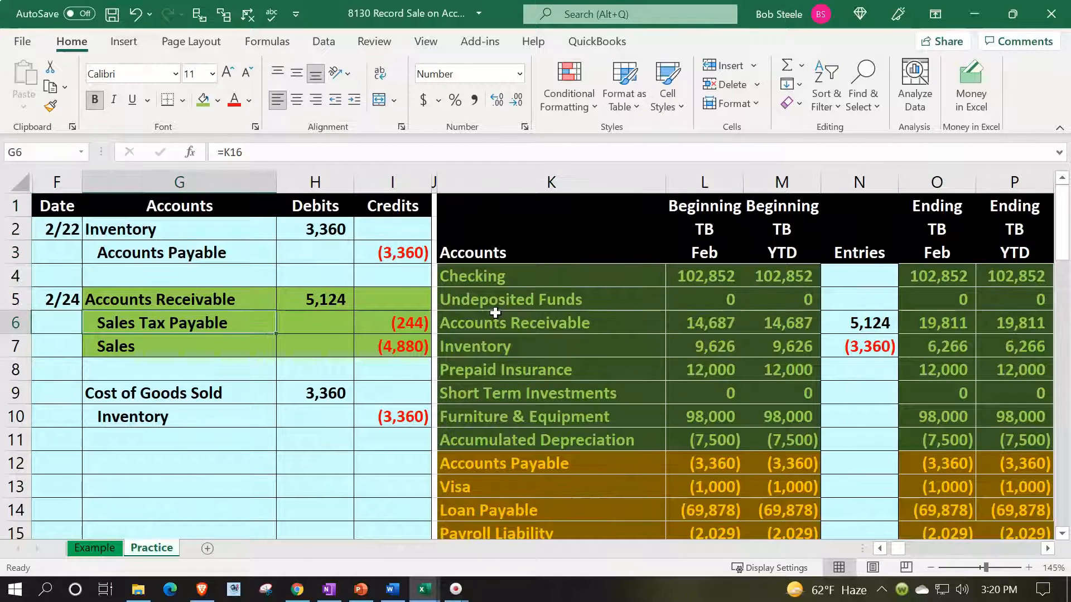
scroll(496, 313, "down", 1)
left_click(596, 485)
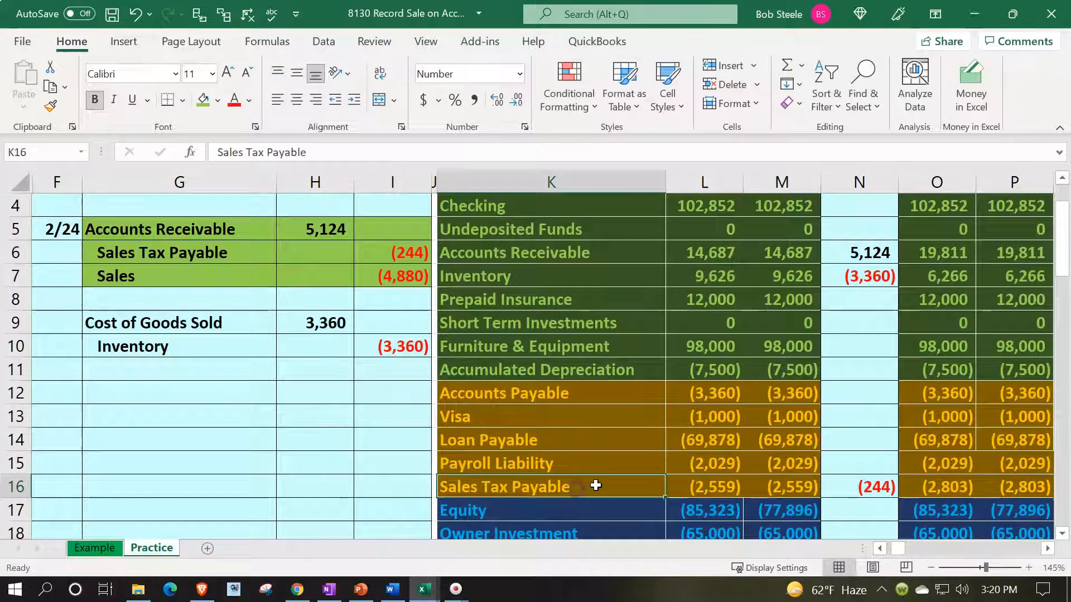
- Enter the date 2/24 in cell AT19, the first open line of the Sales Tax Payable general ledger account
scroll(596, 486, "up", 1)
left_click(707, 393)
key("Right")
key("Right")
key("Right")
key("Right")
key("Right")
key("Right")
key("Right")
key("Right")
key("Right")
key("Right")
key("Right")
key("Right")
key("Right")
key("Right")
key("Right")
key("Right")
key("Right")
key("Right")
key("Right")
key("Right")
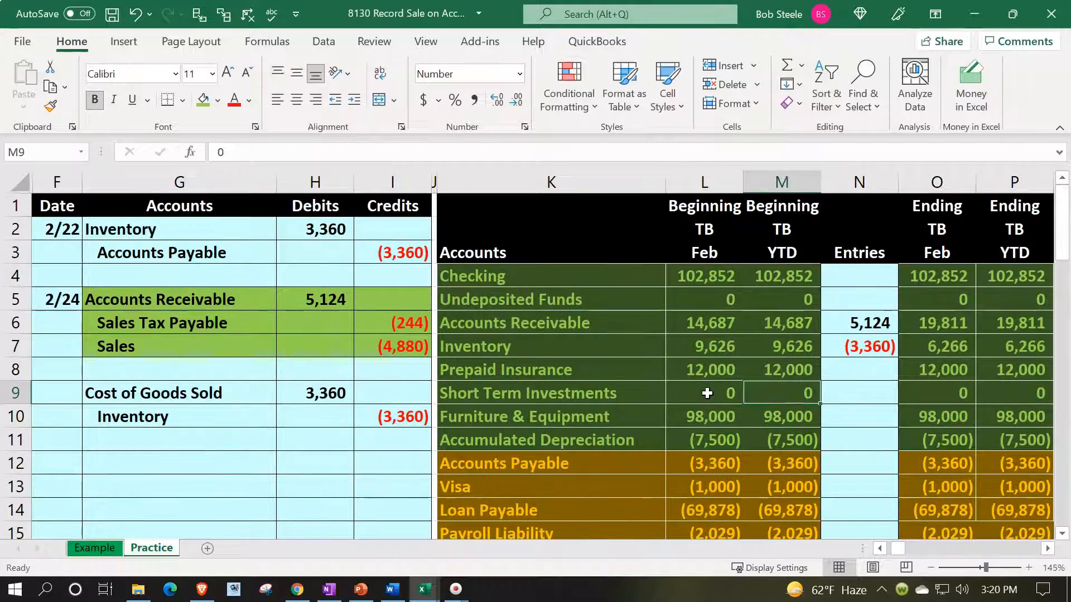
key("Right")
key("Right")
key("Right")
key("Right")
key("Right")
key("Right")
key("Right")
key("Right")
key("Right")
key("Right")
key("Right")
key("Right")
key("Right")
key("Right")
key("Right")
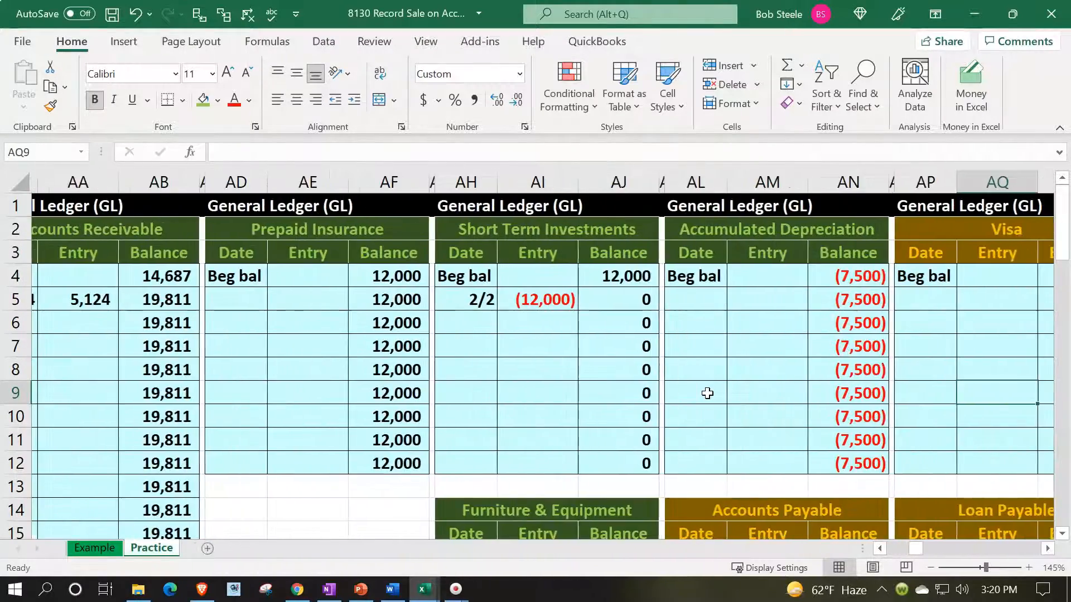
key("Down")
key("Down")
key("Down")
key("Down")
key("Down")
key("Down")
key("Down")
key("Down")
key("Down")
key("Down")
key("Down")
key("Down")
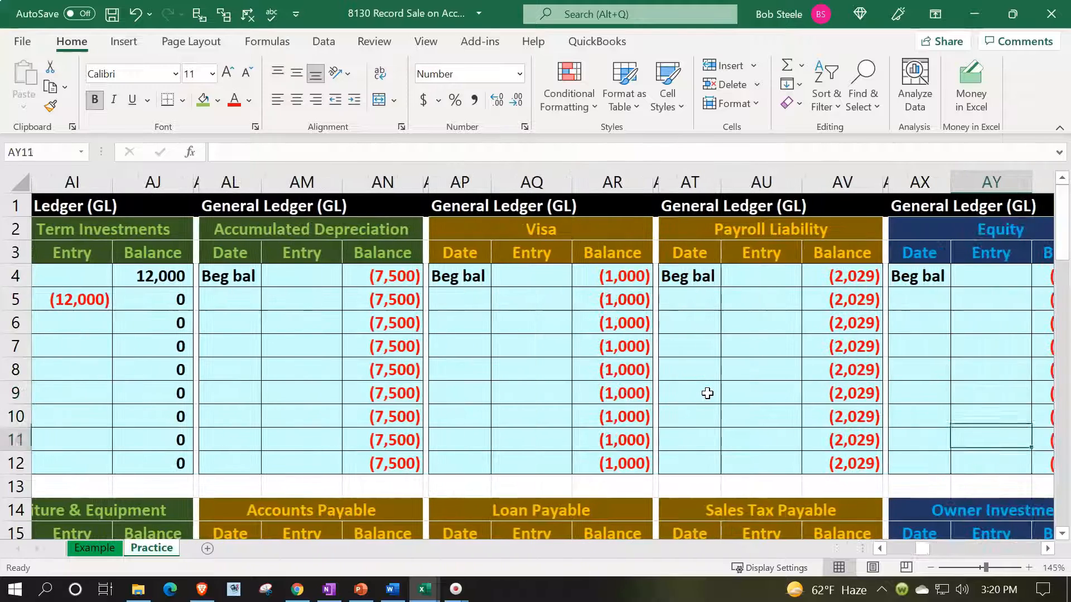
key("Left")
key("Left")
key("Left")
key("Left")
key("Left")
key("Up")
key("Up")
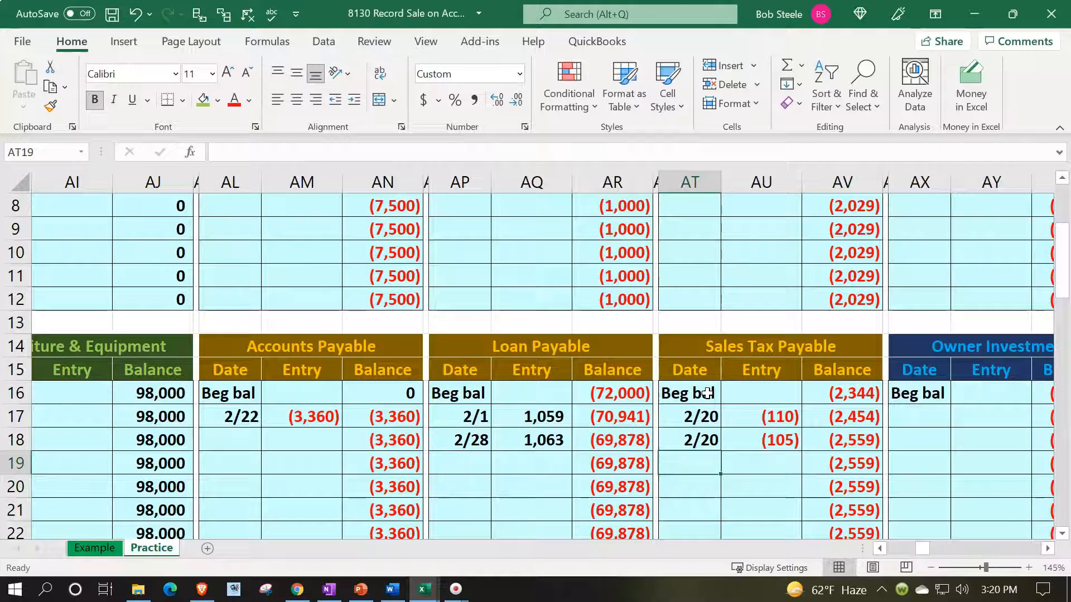
type("2/24")
key("Tab")
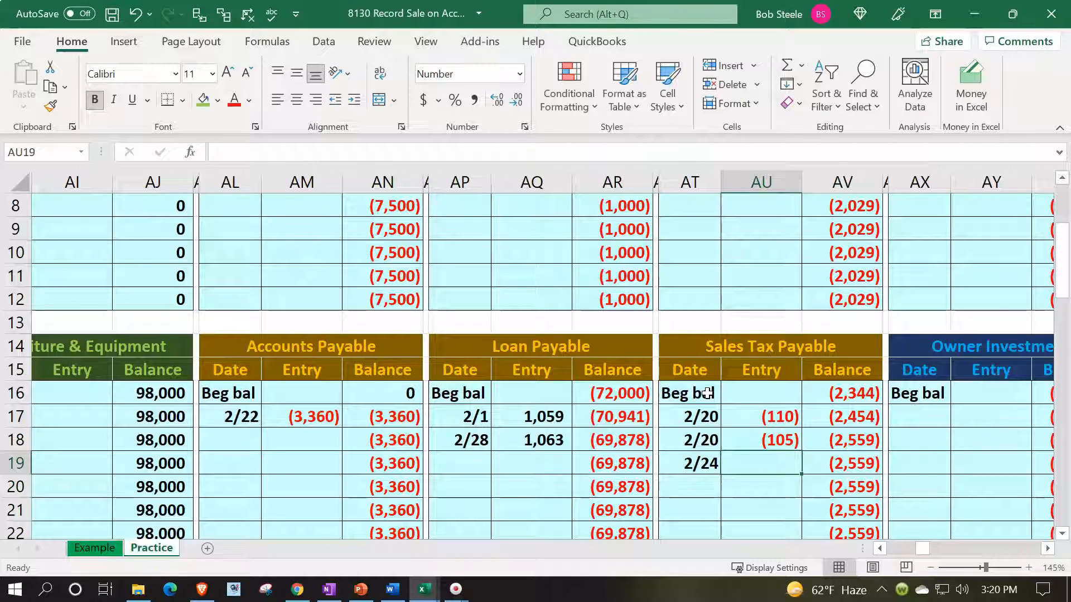
- Post the Sales Tax Payable credit to its ledger by linking entry cell AU19 to journal cell I6
type("=")
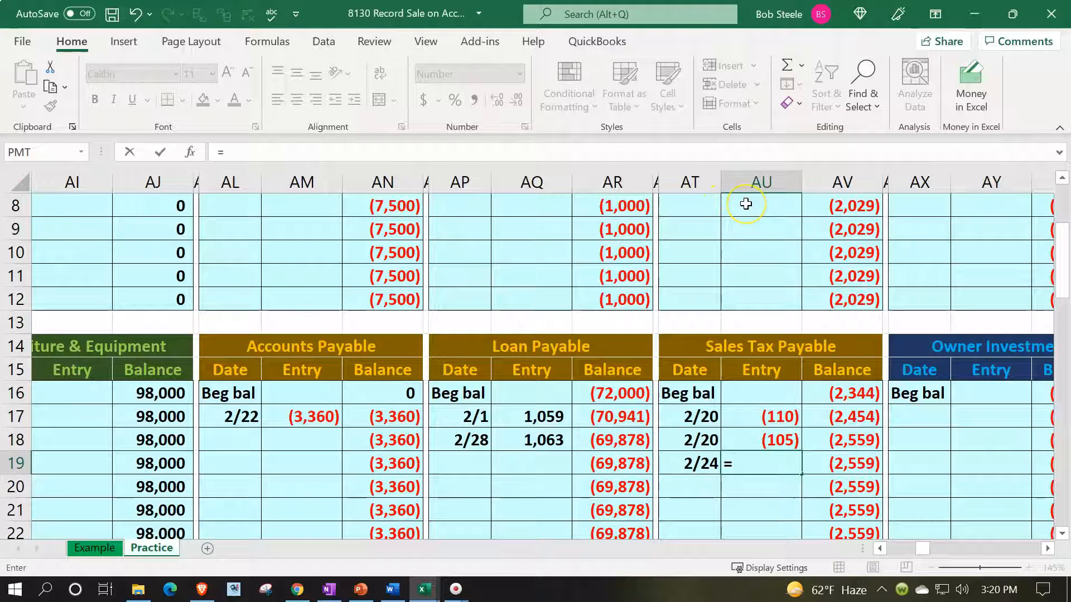
key("Left")
key("Left")
key("Left")
key("Left")
key("Left")
key("Left")
key("Left")
key("Left")
key("Left")
key("Left")
key("Left")
key("Left")
key("Left")
key("Left")
key("Left")
key("Left")
key("Left")
key("Left")
key("Left")
key("Left")
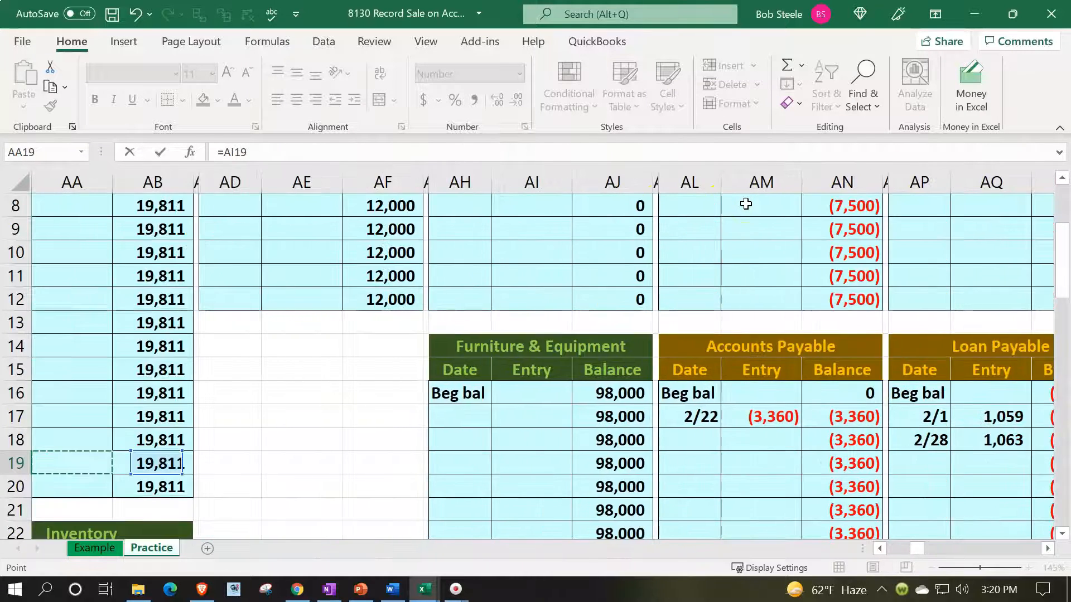
key("Left")
key("Left")
key("Left")
key("Left")
key("Left")
key("Left")
key("Left")
key("Left")
key("Left")
key("Up")
key("Up")
key("Up")
key("Up")
key("Up")
key("Up")
key("Up")
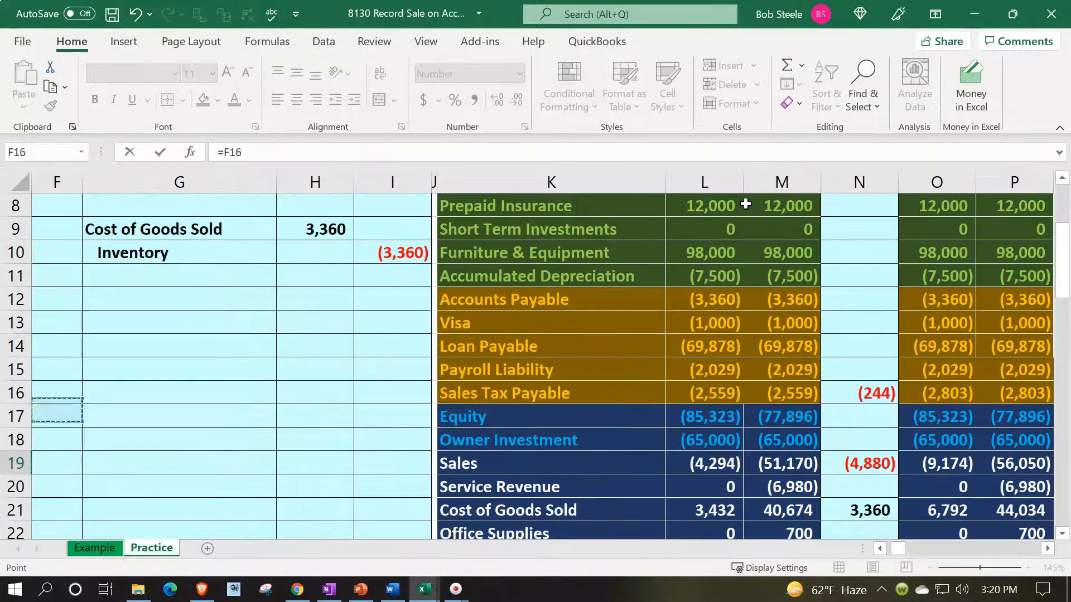
key("Right")
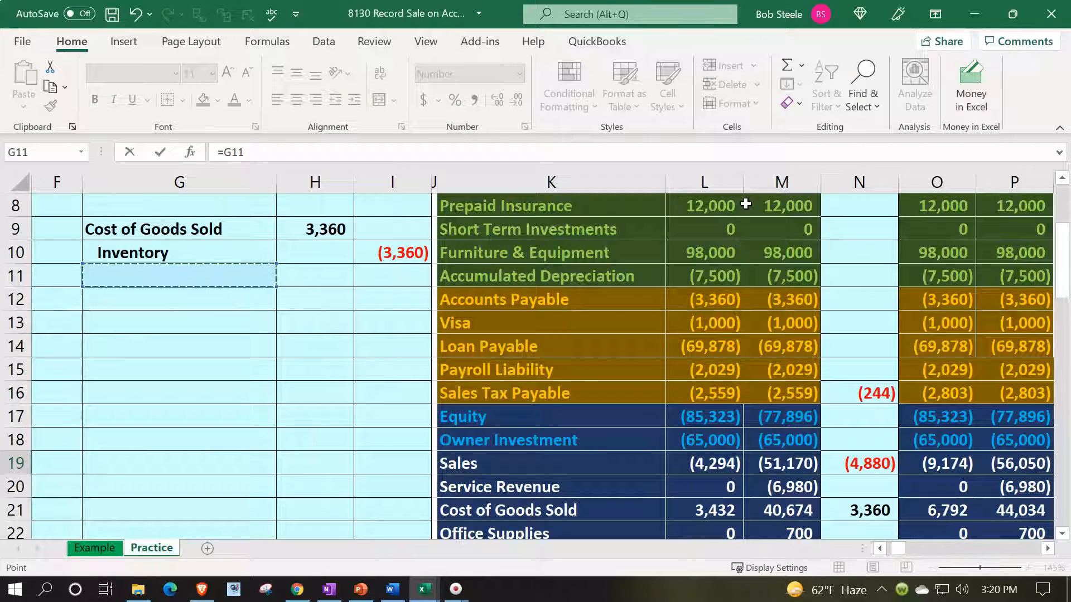
key("Right")
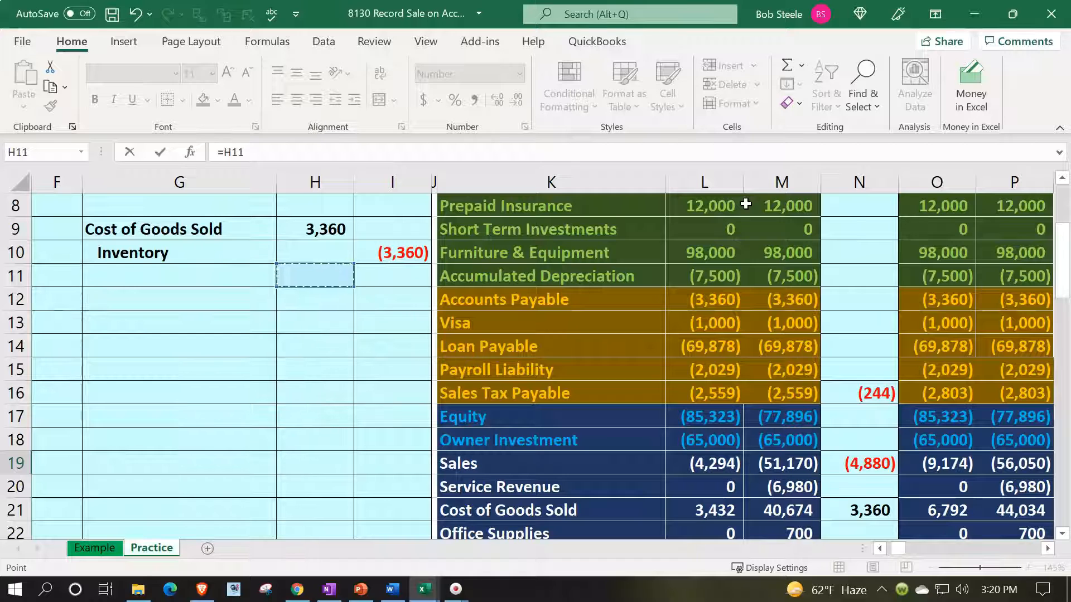
key("Up")
key("Up")
key("Up")
key("Up")
key("Up")
key("Up")
key("Down")
key("Right")
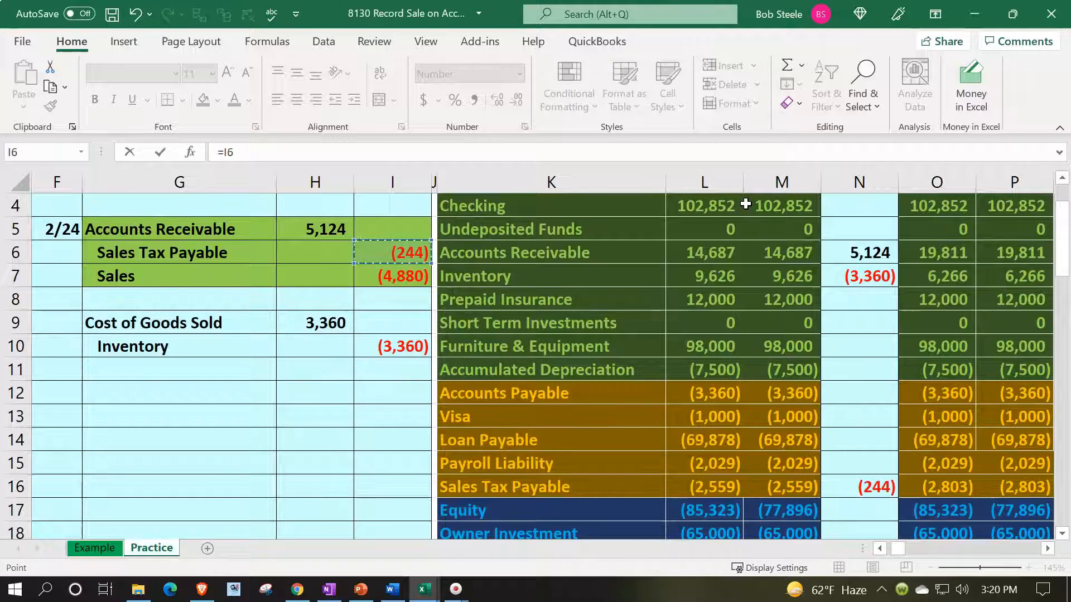
key("Return")
- Compare the Sales Tax Payable ledger's running balance with the account's ending balance in the trial balance
key("Right")
key("Right")
key("Right")
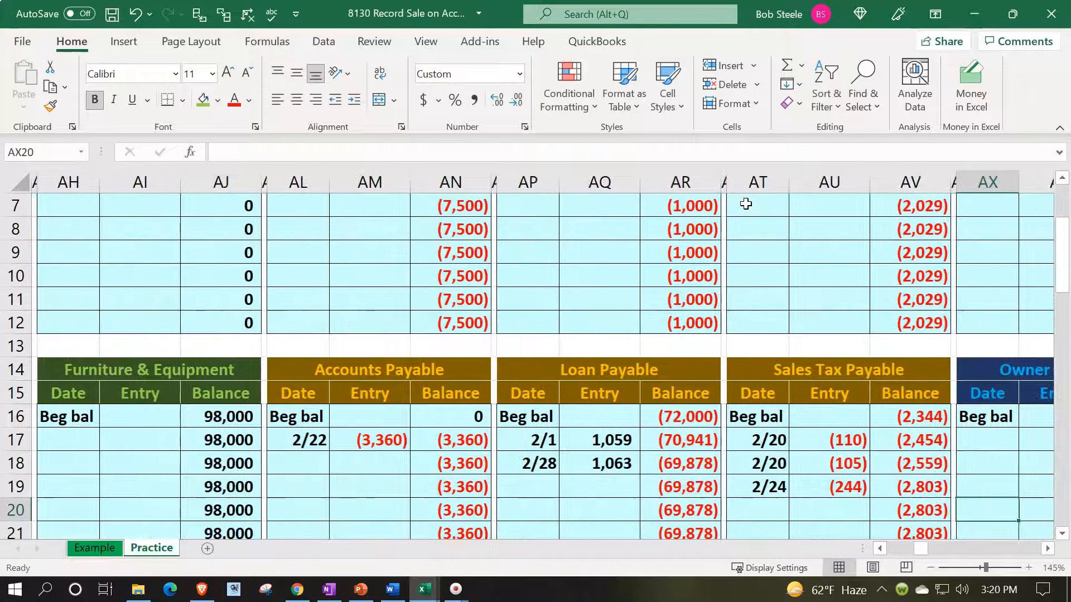
key("Up")
key("Up")
key("Left")
key("Left")
key("Down")
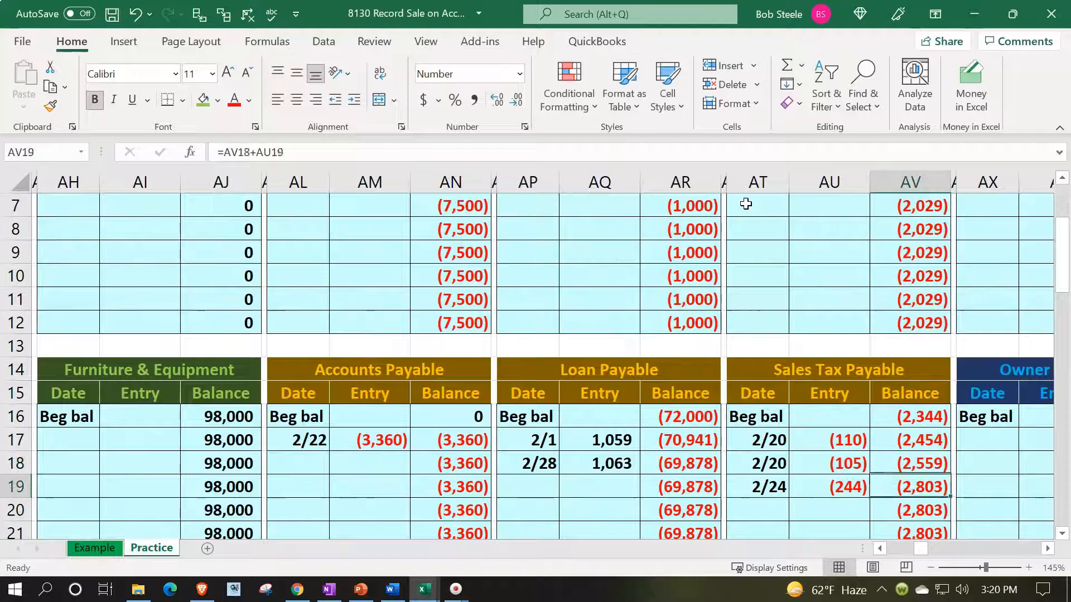
key("Left")
key("Right")
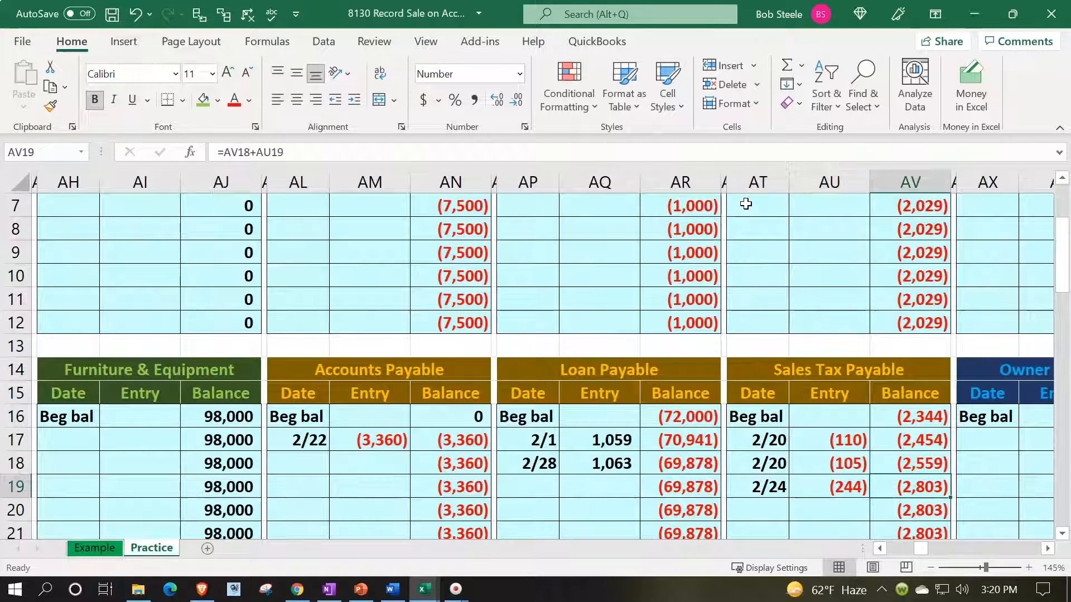
key("Left")
key("Left")
key("Left")
key("Left")
key("Left")
key("Left")
key("Left")
key("Left")
key("Left")
key("Left")
key("Left")
key("Left")
key("Left")
key("Left")
key("Left")
key("Left")
key("Left")
key("Left")
key("Left")
key("Left")
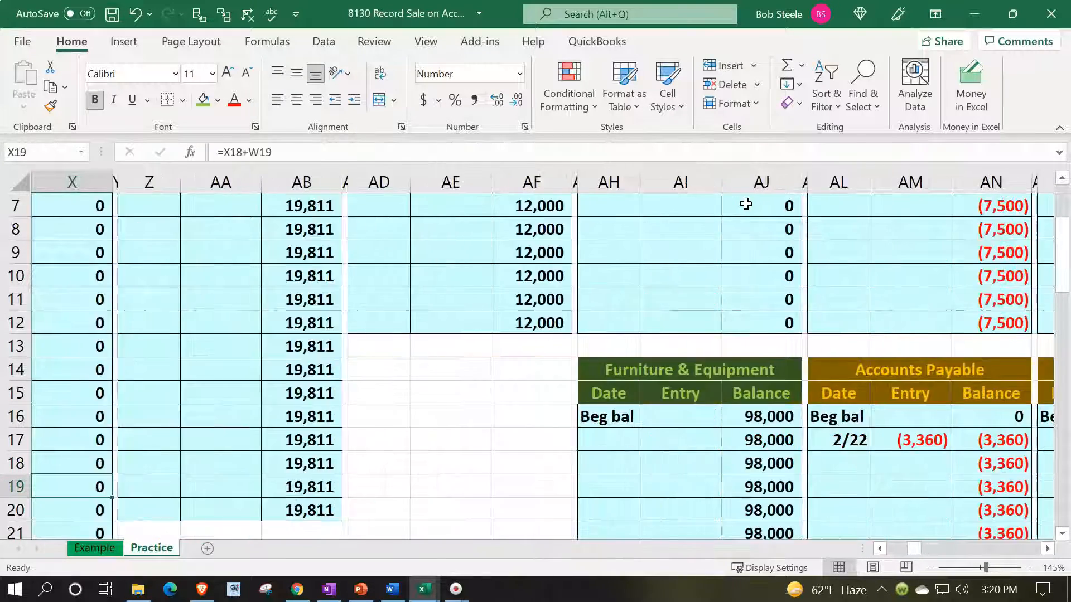
key("Left")
key("Left")
key("Left")
key("Left")
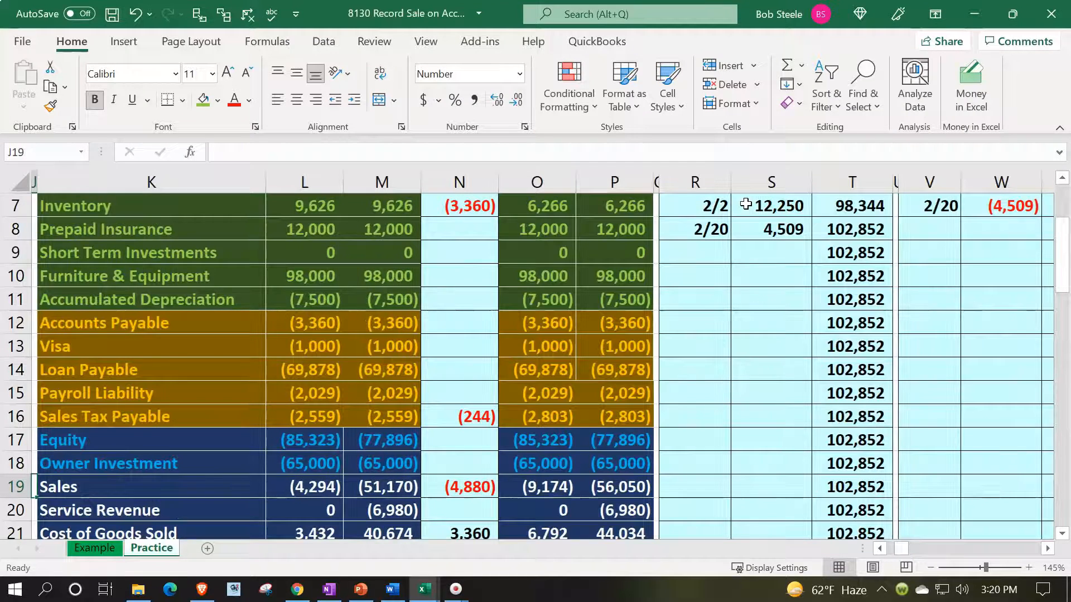
- Check the Sales Tax Payable ending balance in the trial balance, then examine the Sales credit in the 2/24 journal entry and its trial balance line
left_click(639, 411)
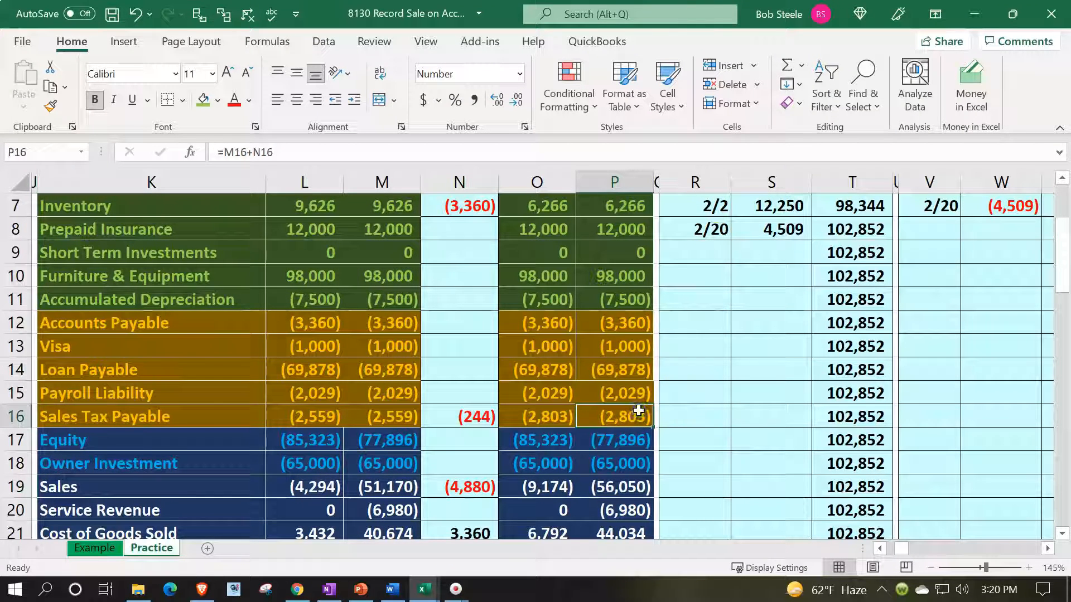
key("Left")
key("Left")
key("Left")
key("Left")
key("Left")
key("Left")
key("Left")
key("Left")
key("Left")
key("Left")
key("Up")
key("Up")
key("Up")
key("Up")
key("Up")
key("Up")
key("Up")
key("Up")
key("Up")
key("Up")
key("Up")
key("Up")
key("Up")
key("Up")
key("Down")
key("Down")
key("Down")
key("Down")
key("Down")
key("Right")
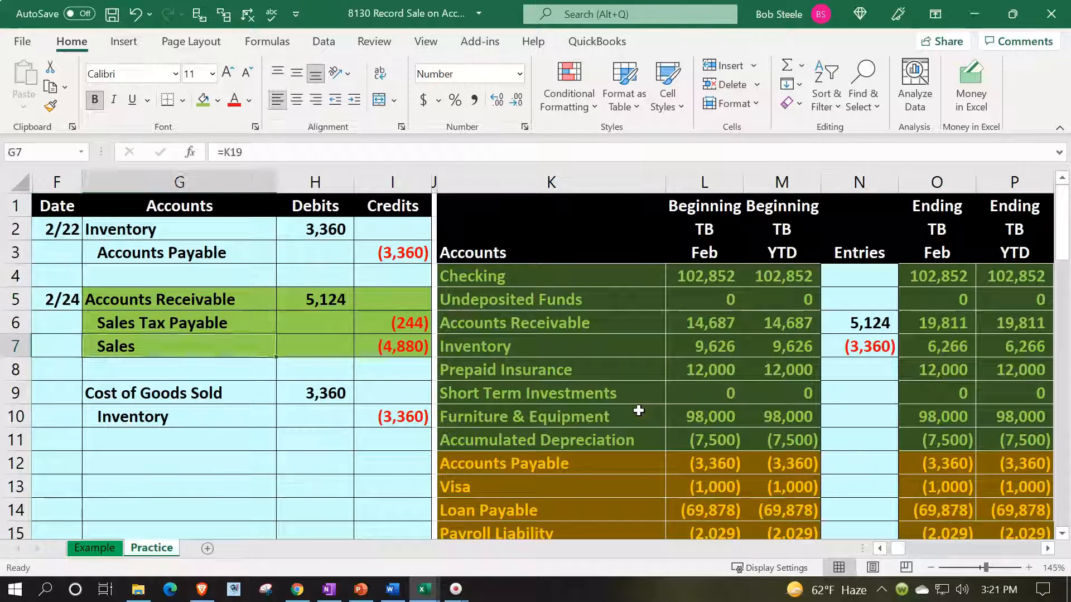
key("Right")
key("Right")
scroll(639, 411, "down", 3)
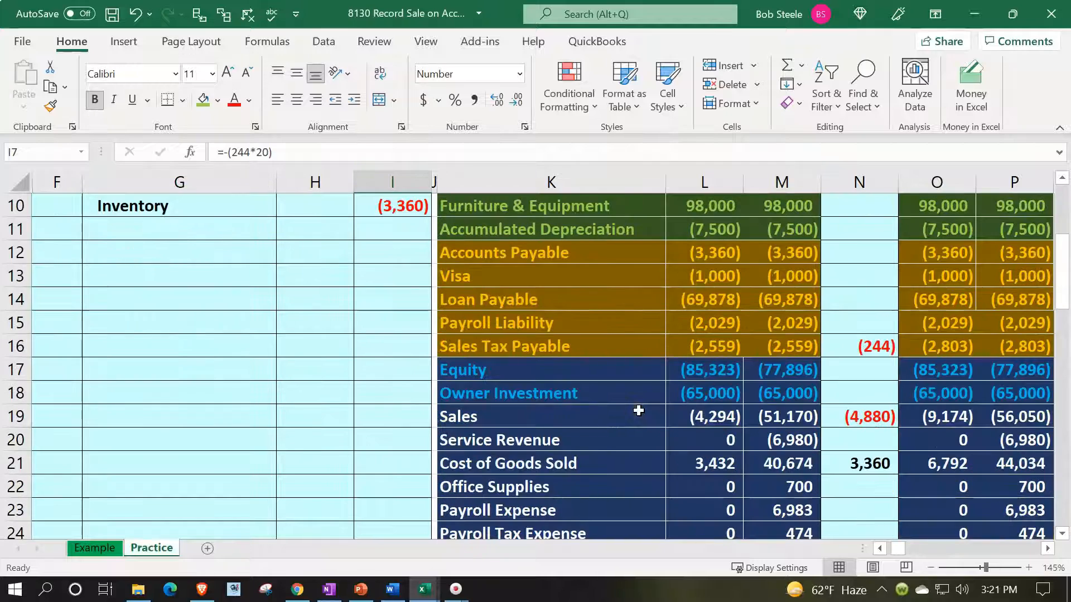
scroll(748, 332, "up", 3)
- Enter the date 2/24 in cell BB7, the first open line of the Sales general ledger account
left_click(748, 334)
key("Right")
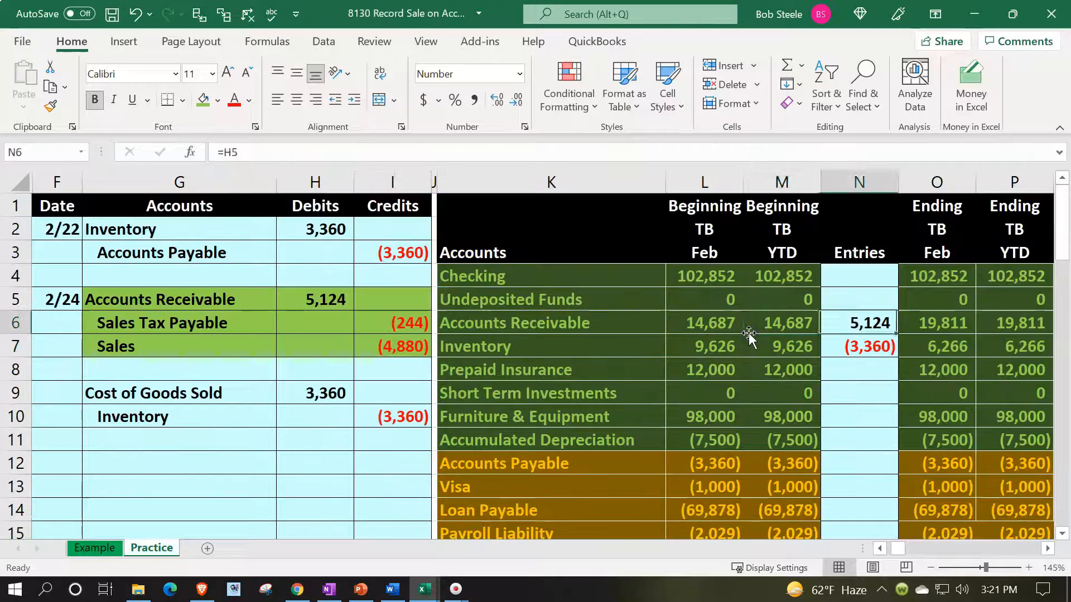
key("Right")
key("Right")
key("Right")
key("Right")
key("Right")
key("Right")
key("Right")
key("Right")
key("Right")
key("Right")
key("Right")
key("Right")
key("Right")
key("Right")
key("Right")
key("Right")
key("Right")
key("Right")
key("Right")
key("Right")
key("Right")
key("Right")
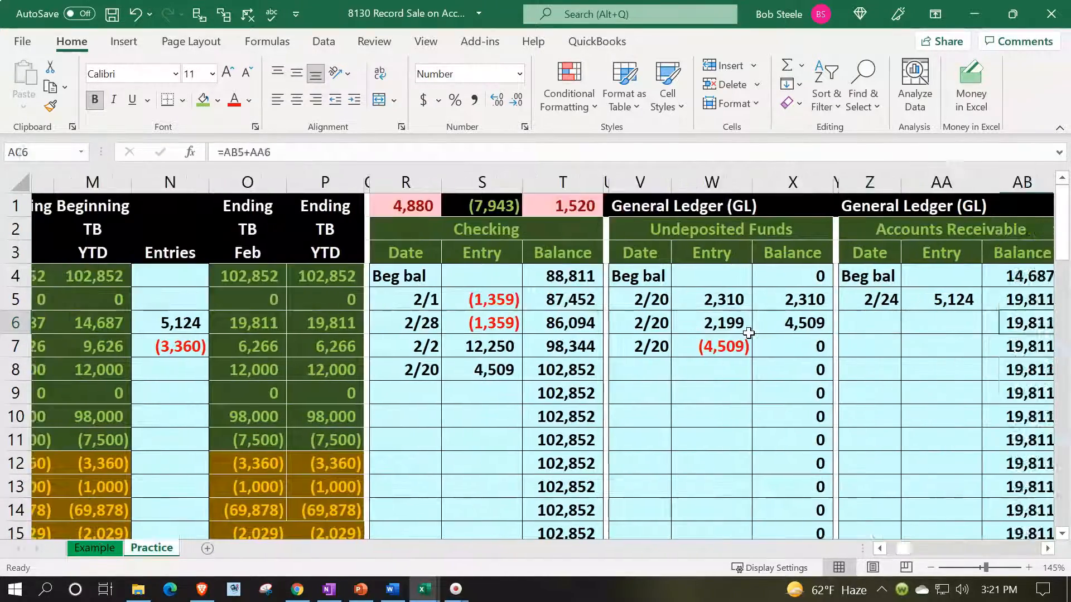
key("Right")
key("Right")
key("Right")
key("Right")
key("Right")
key("Right")
key("Right")
key("Right")
key("Right")
key("Right")
key("Right")
key("Right")
key("Right")
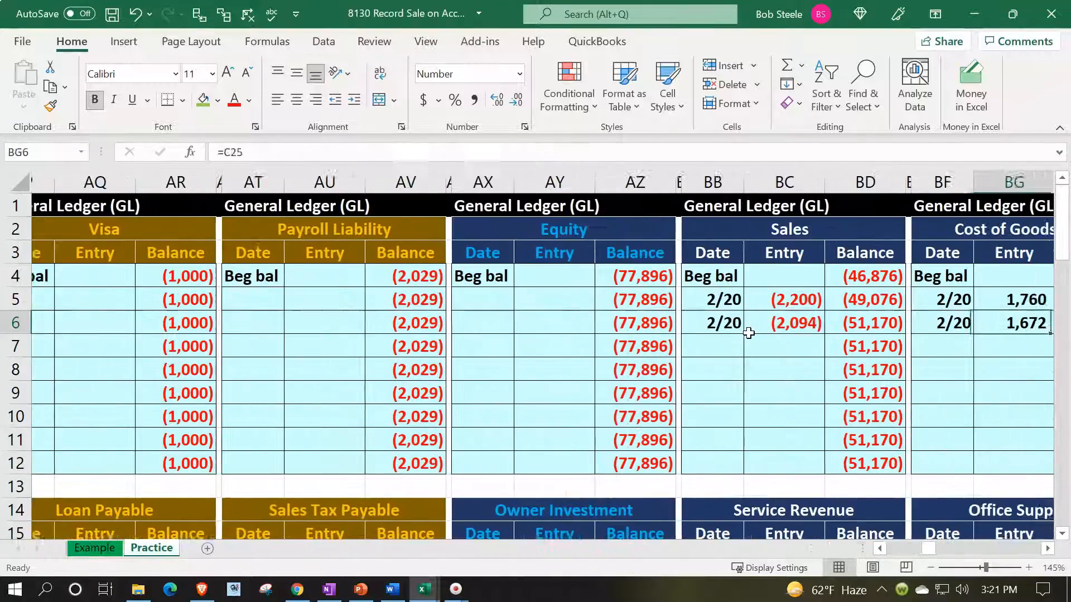
key("Left")
key("Left")
key("Left")
key("Left")
key("Left")
key("Down")
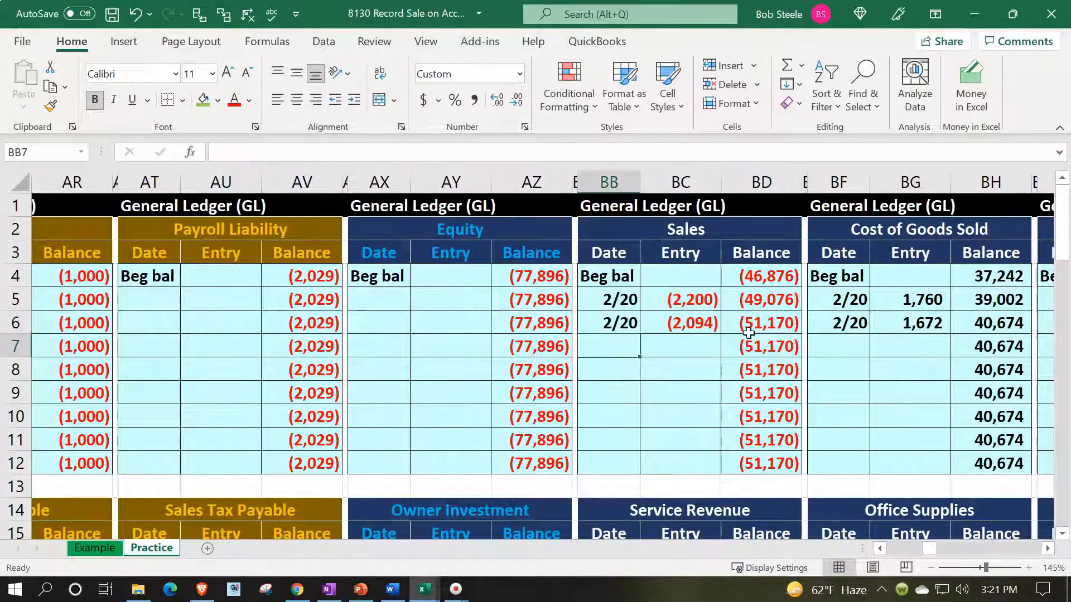
type("2/24")
key("Tab")
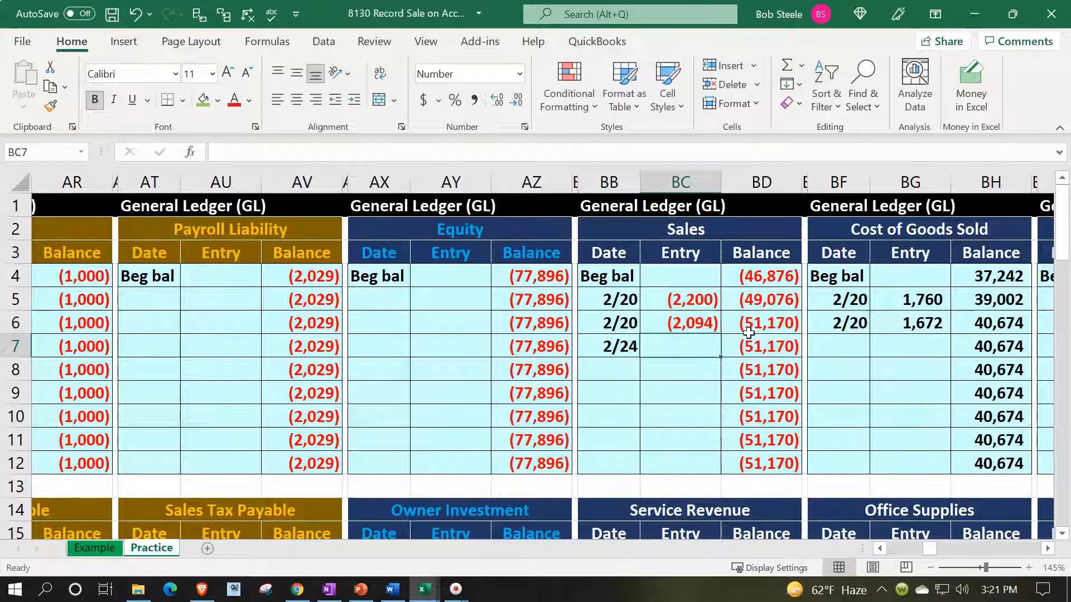
- Post the Sales credit to its ledger by linking entry cell BC7 to journal cell I7
type("=")
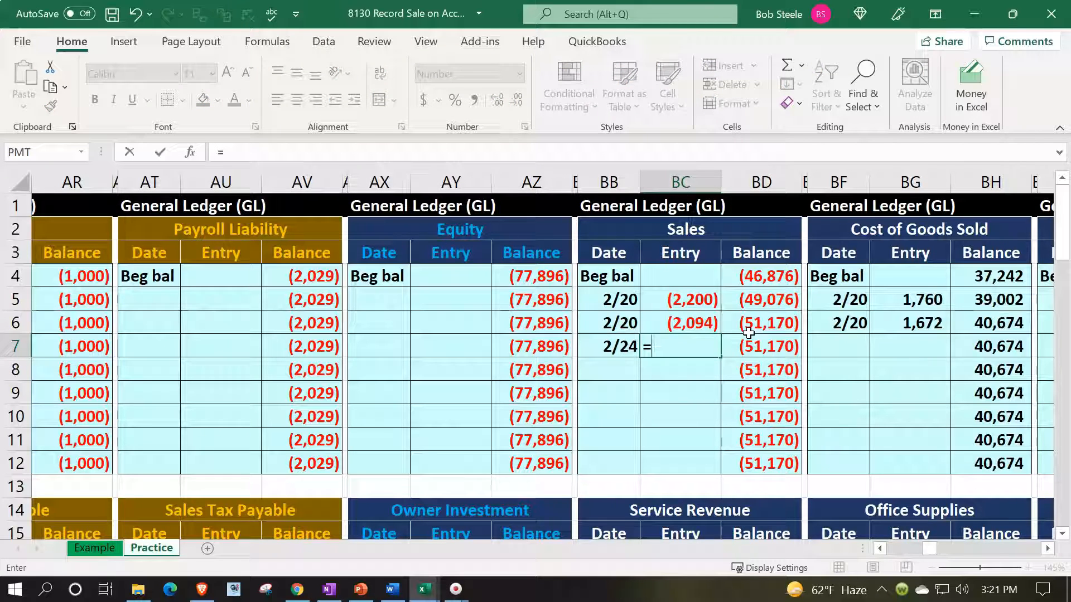
key("Left")
key("Left")
key("Left")
key("Left")
key("Left")
key("Left")
key("Left")
key("Left")
key("Left")
key("Left")
key("Left")
key("Left")
key("Left")
key("Left")
key("Left")
key("Left")
key("Left")
key("Left")
key("Left")
key("Left")
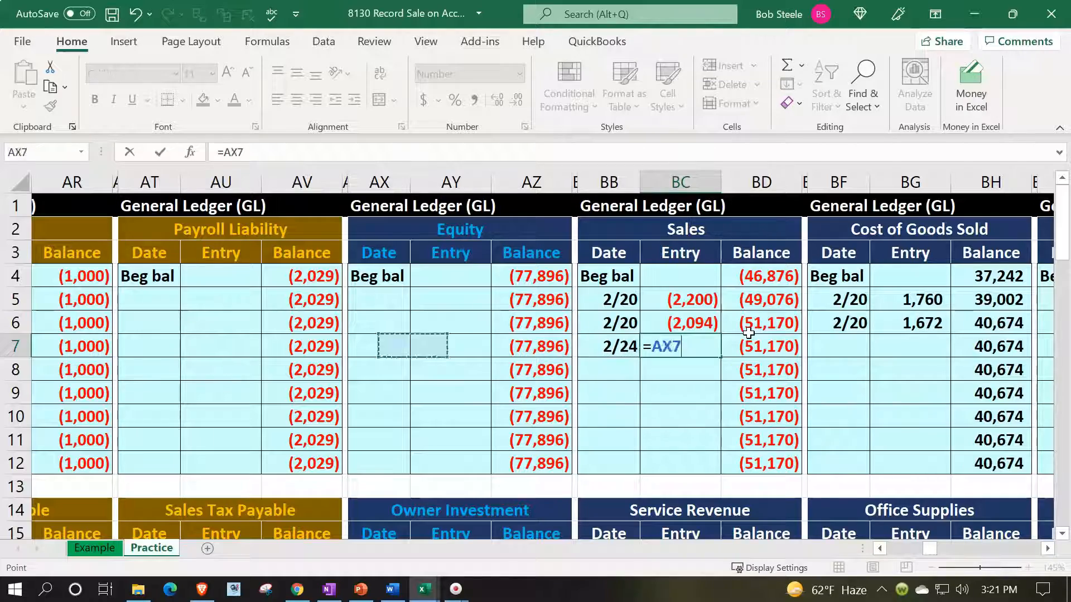
key("Left")
key("Left")
key("Left")
key("Left")
key("Left")
key("Left")
key("Left")
key("Left")
key("Left")
key("Left")
key("Left")
key("Left")
key("Left")
key("Left")
key("Left")
key("Left")
key("Left")
key("Left")
key("Left")
key("Left")
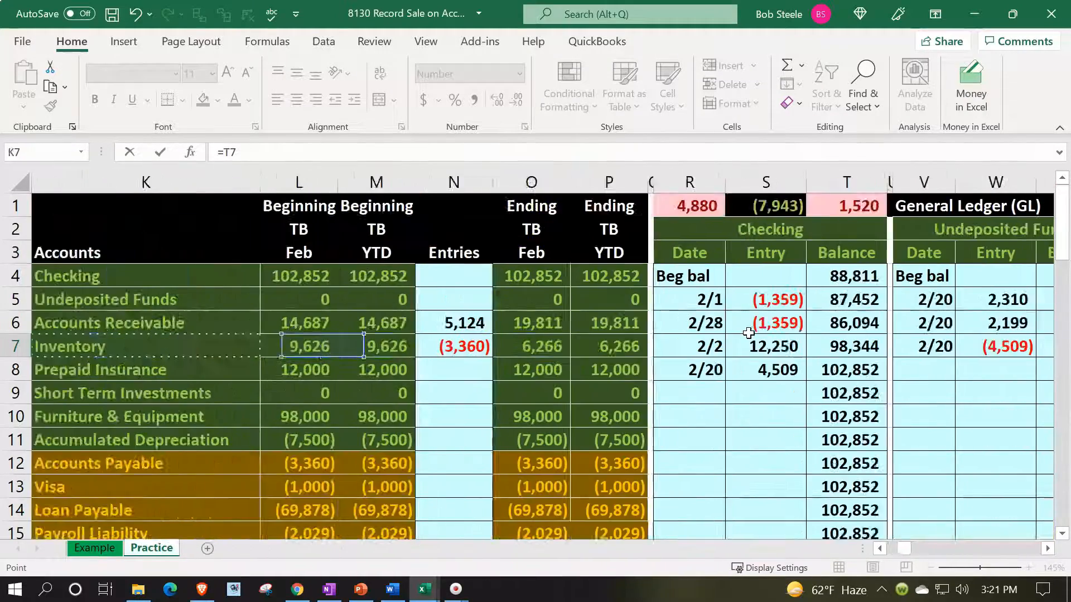
key("Down")
key("Right")
key("Right")
key("Right")
key("Up")
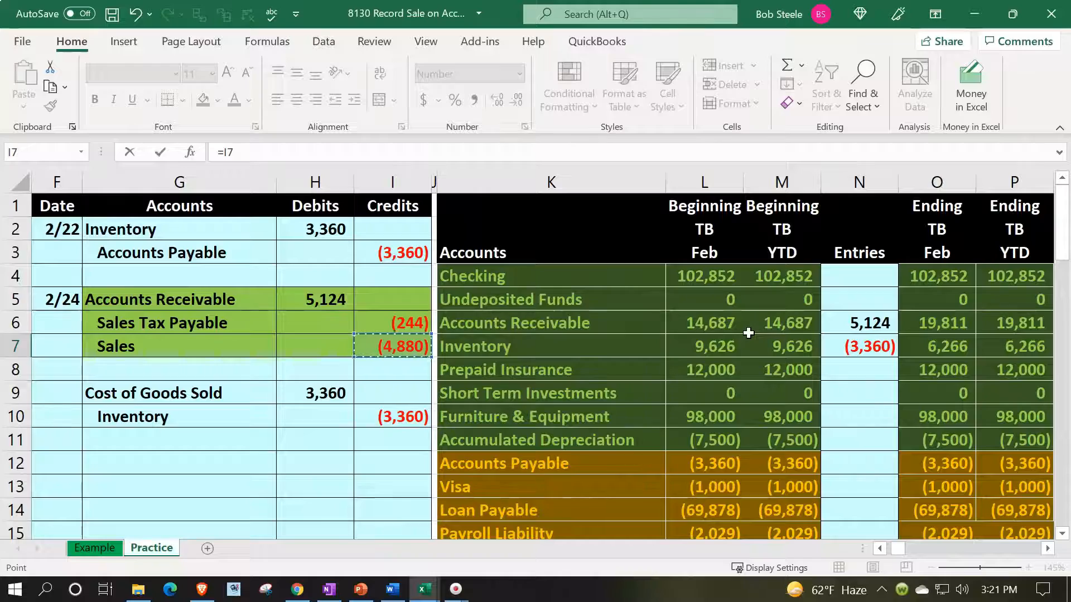
key("Return")
- Compare the running balance in the Sales ledger with the account's YTD ending balance in the trial balance
key("Right")
key("Right")
key("Right")
key("Right")
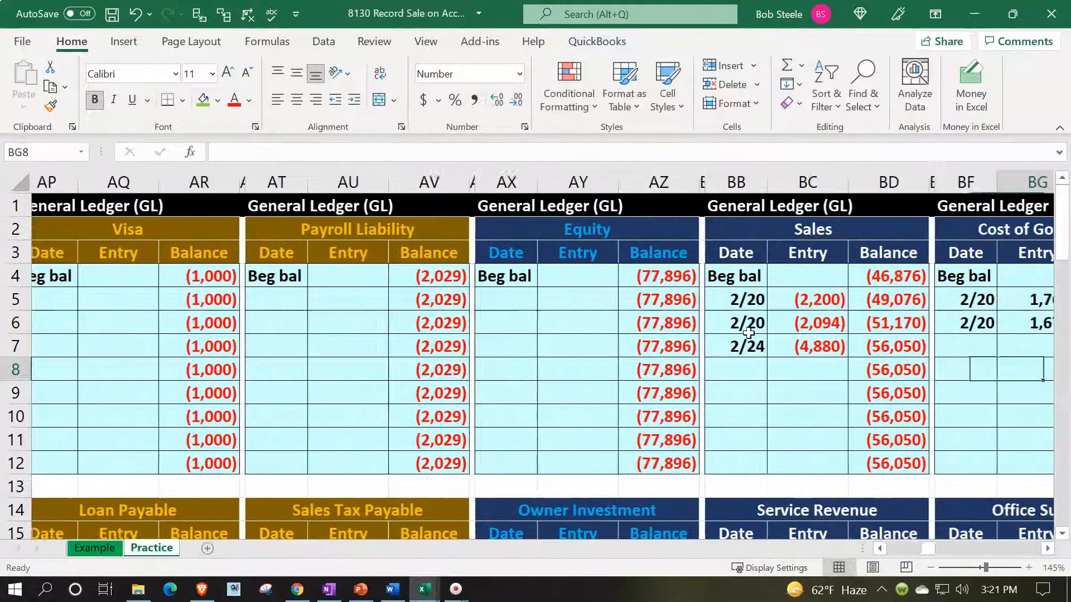
key("Left")
key("Left")
key("Left")
key("Up")
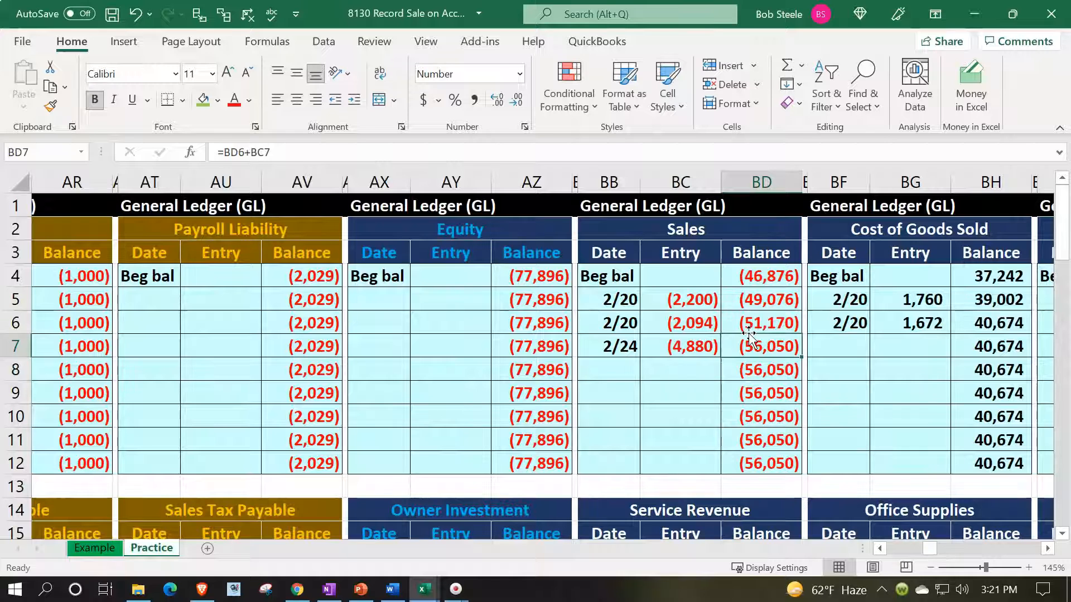
key("Left")
left_click(752, 338)
key("Left")
key("Left")
key("Left")
key("Left")
key("Left")
key("Left")
key("Left")
key("Left")
key("Left")
key("Left")
key("Left")
key("Left")
key("Left")
key("Left")
key("Left")
key("Left")
key("Left")
key("Left")
key("Left")
key("Left")
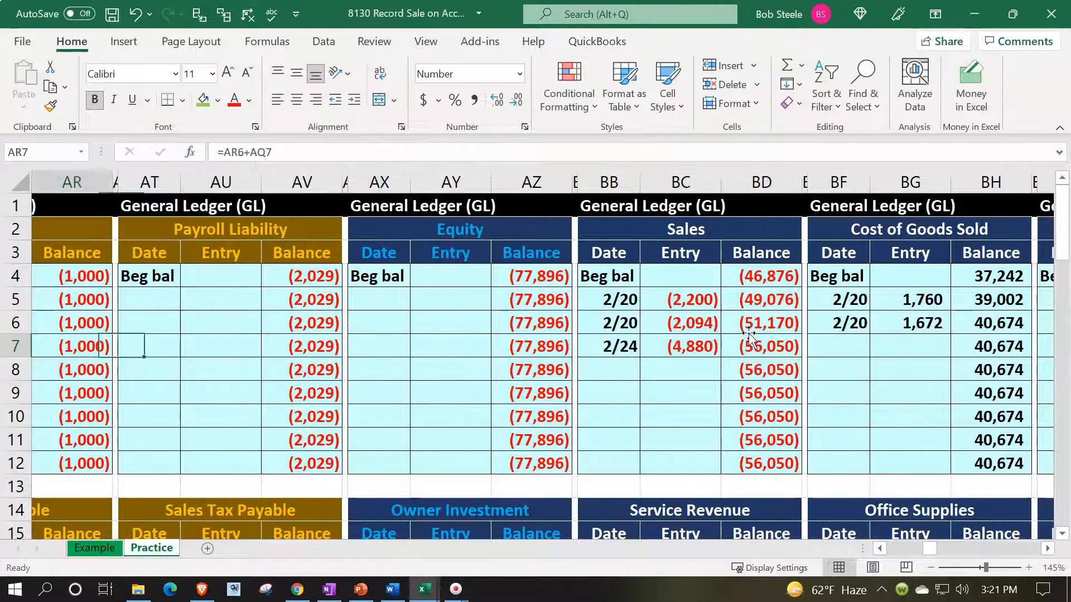
key("Left")
key("Left")
key("Left")
key("Left")
key("Left")
key("Left")
key("Left")
key("Left")
key("Left")
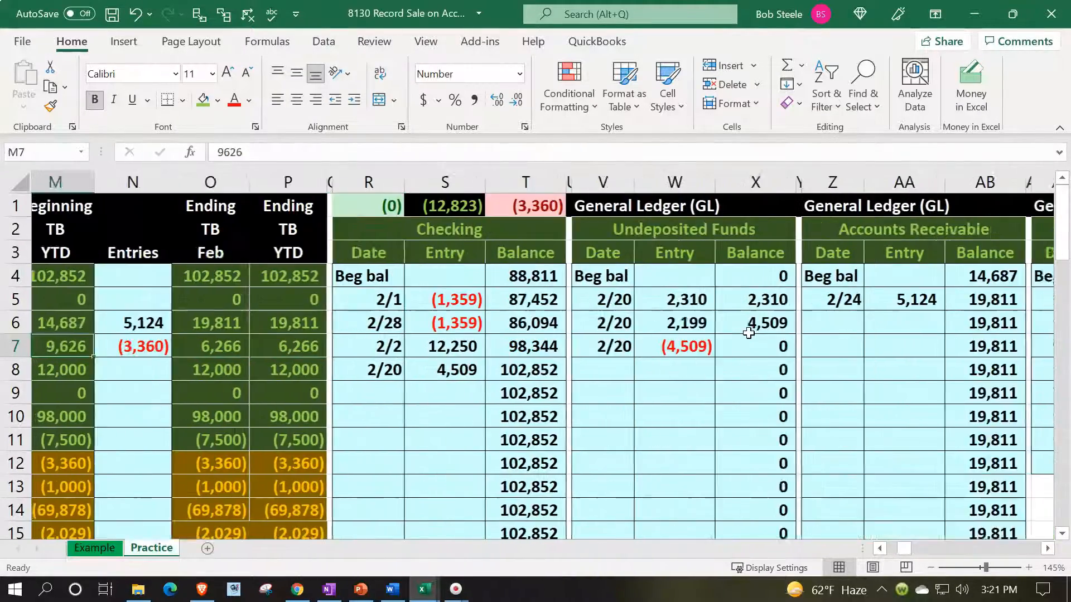
scroll(749, 333, "down", 3)
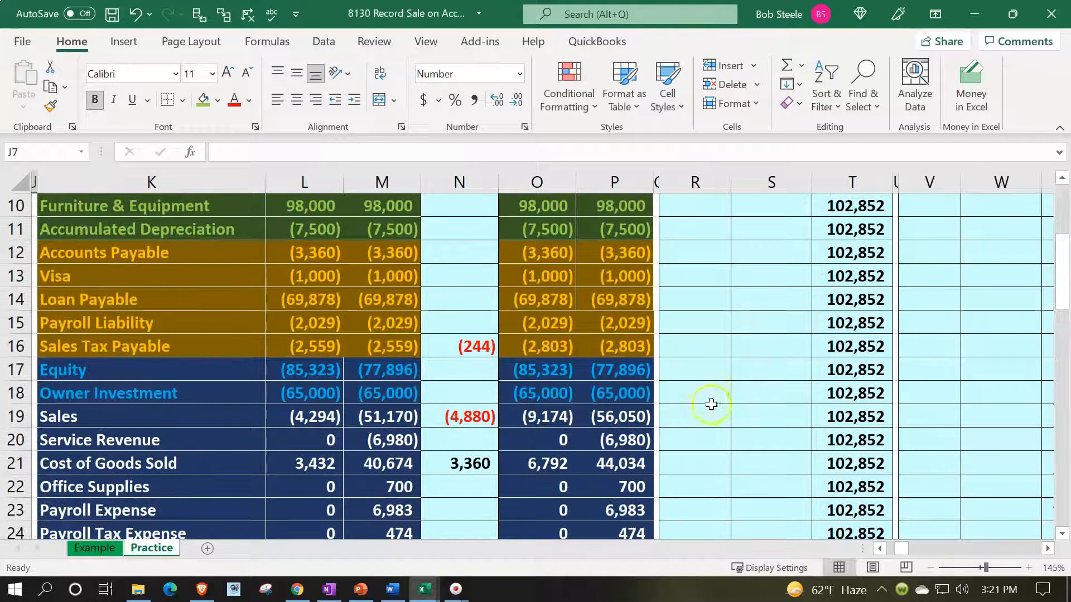
left_click(647, 418)
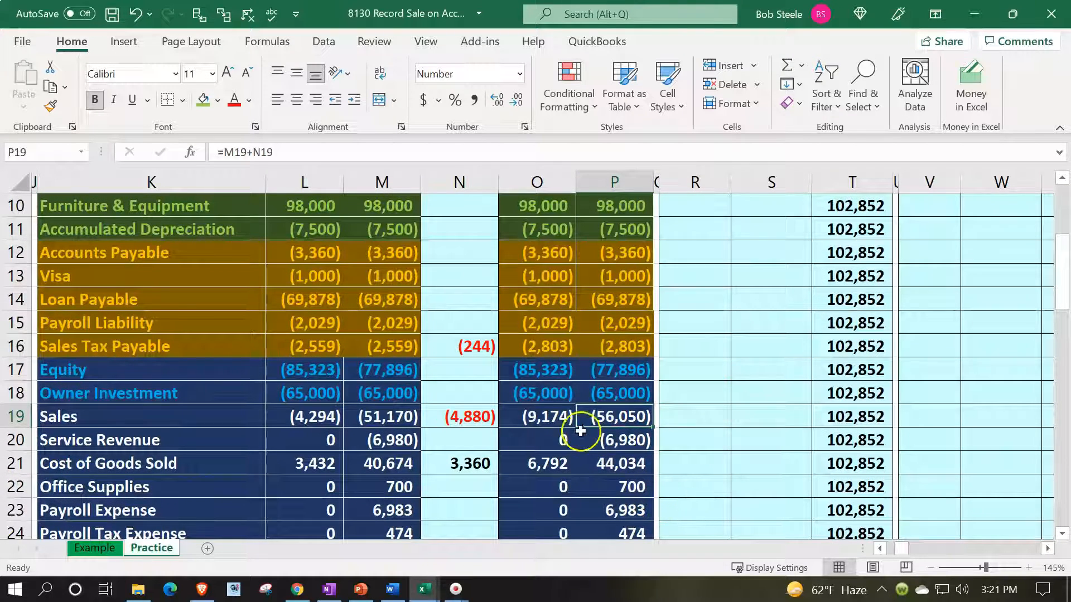
- Compare the February ending balance of Sales in the trial balance with the sum of ledger entries BC5:BC7
left_click(564, 421)
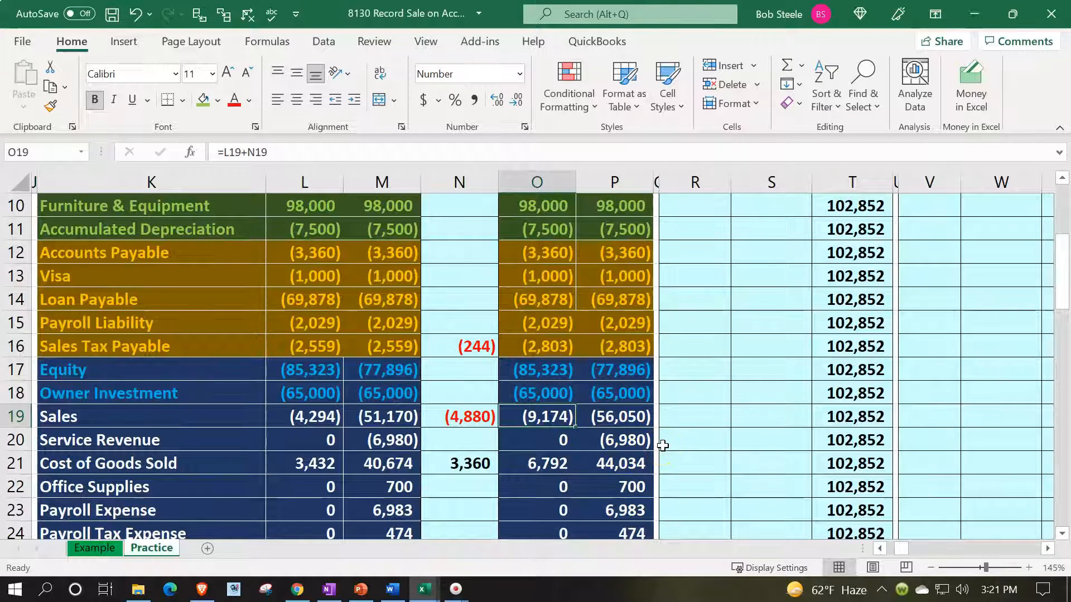
scroll(663, 445, "up", 3)
left_click(807, 300)
key("Right")
key("Right")
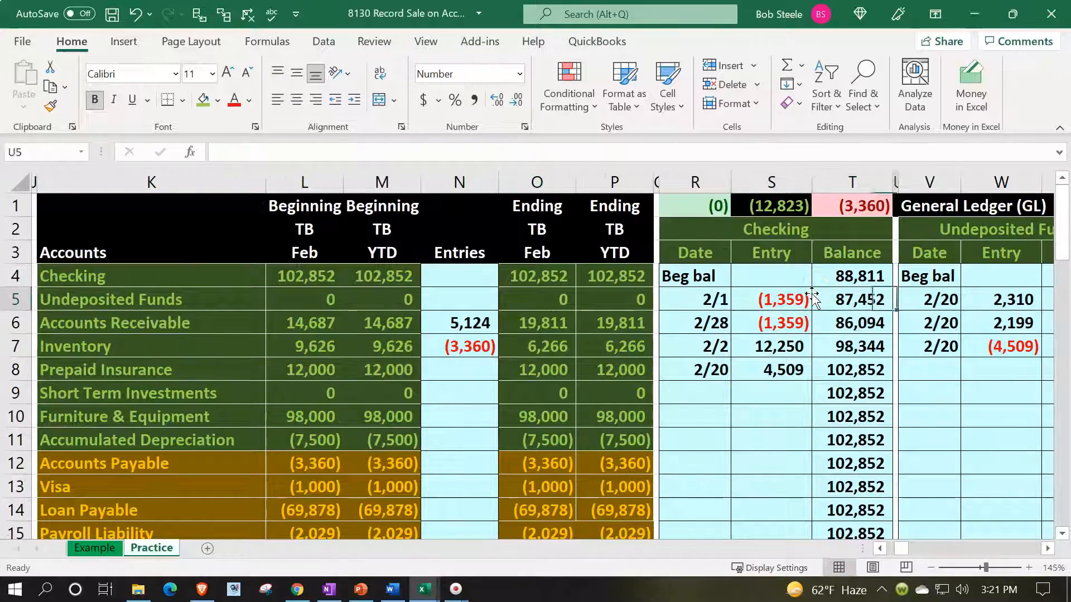
key("Right")
key("Right")
key("Right")
key("Right")
key("Right")
key("Right")
key("Right")
key("Right")
key("Right")
key("Right")
key("Right")
key("Right")
key("Right")
key("Right")
key("Right")
key("Right")
key("Right")
key("Right")
key("Right")
key("Right")
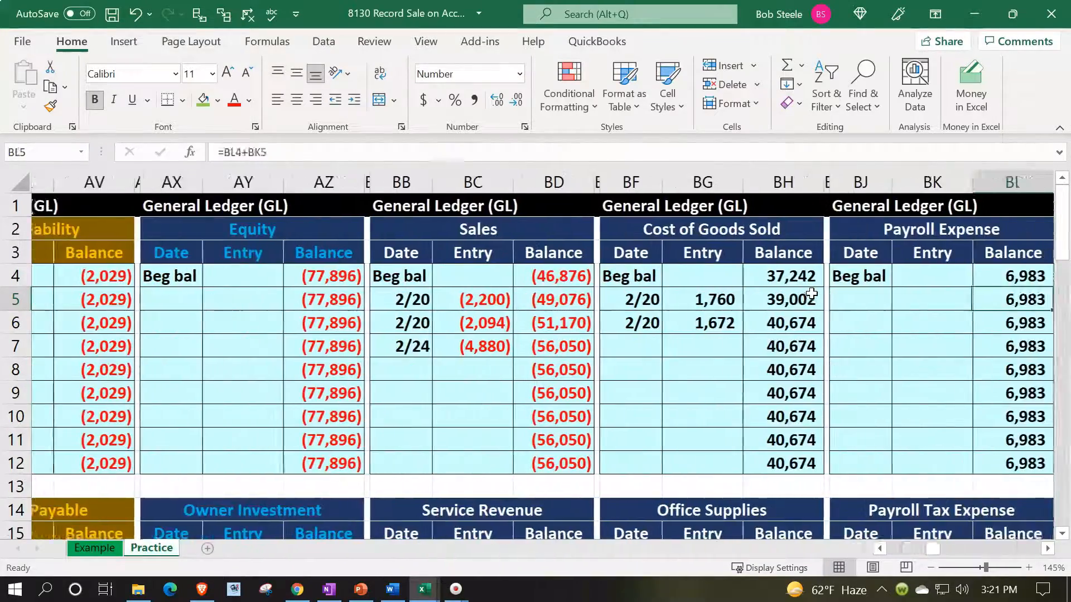
key("Right")
key("Right")
key("Right")
key("Right")
key("Right")
key("Right")
key("Right")
key("Right")
key("Right")
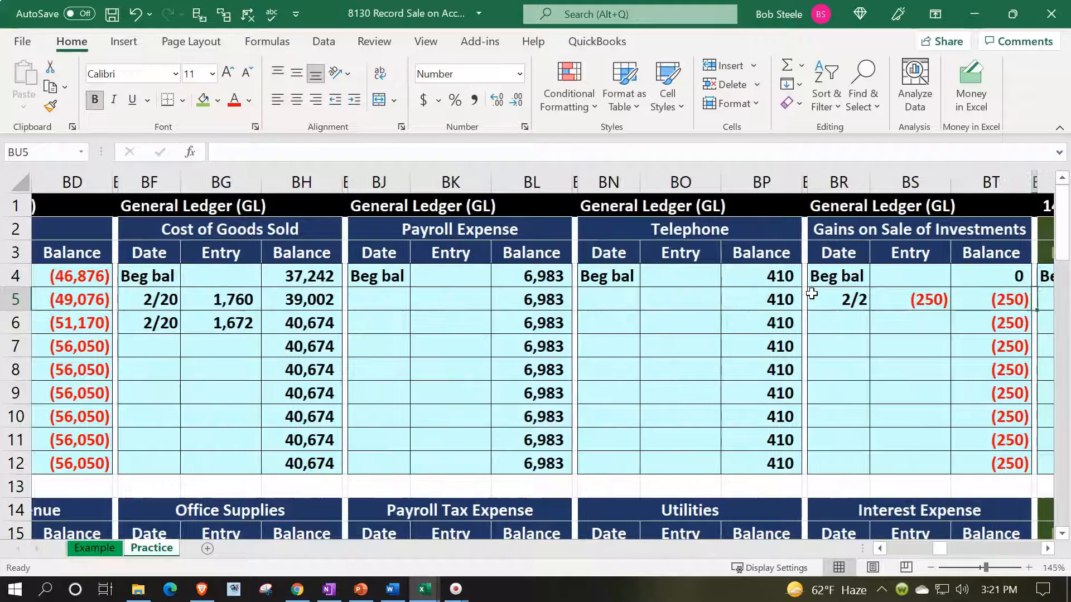
left_click_drag(66, 418, 89, 391)
key("Left")
key("Left")
key("Left")
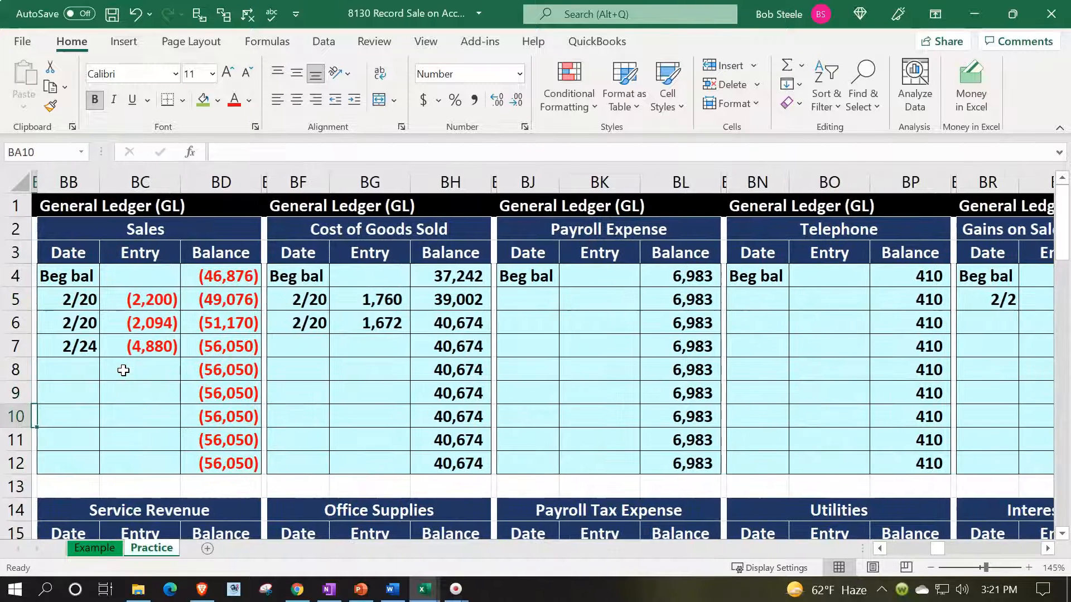
left_click_drag(130, 300, 134, 346)
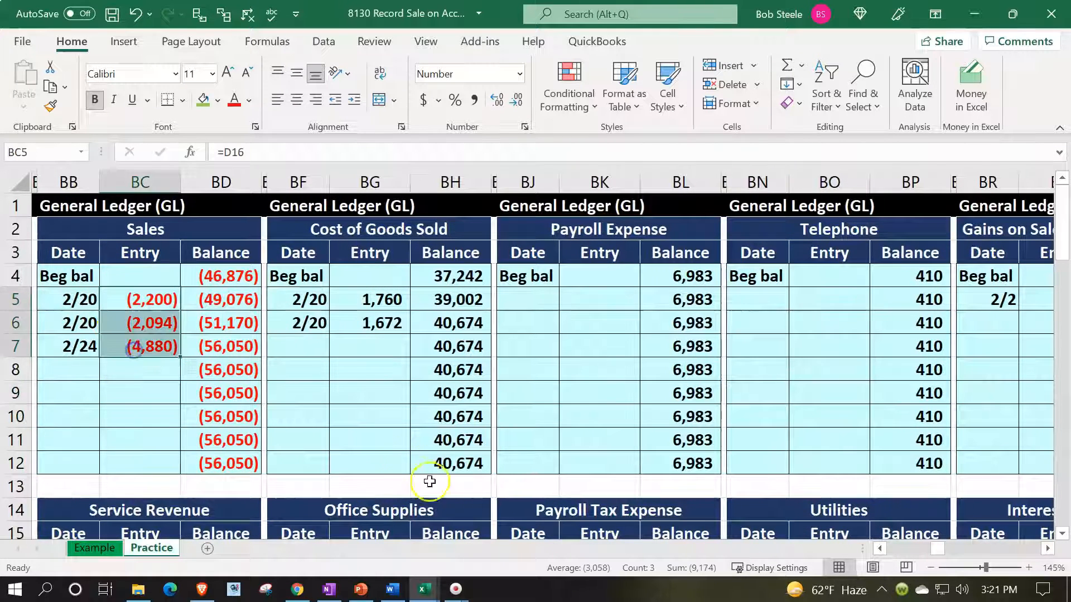
- Remove the tracer arrows from the sheet and fill journal cells G5:I7 with the recently used light blue
left_click(239, 370)
key("Left")
key("Left")
key("Left")
key("Left")
key("Left")
key("Left")
key("Left")
key("Left")
key("Left")
key("Left")
key("Left")
key("Left")
key("Left")
key("Left")
key("Left")
key("Left")
key("Left")
key("Left")
key("Left")
key("Left")
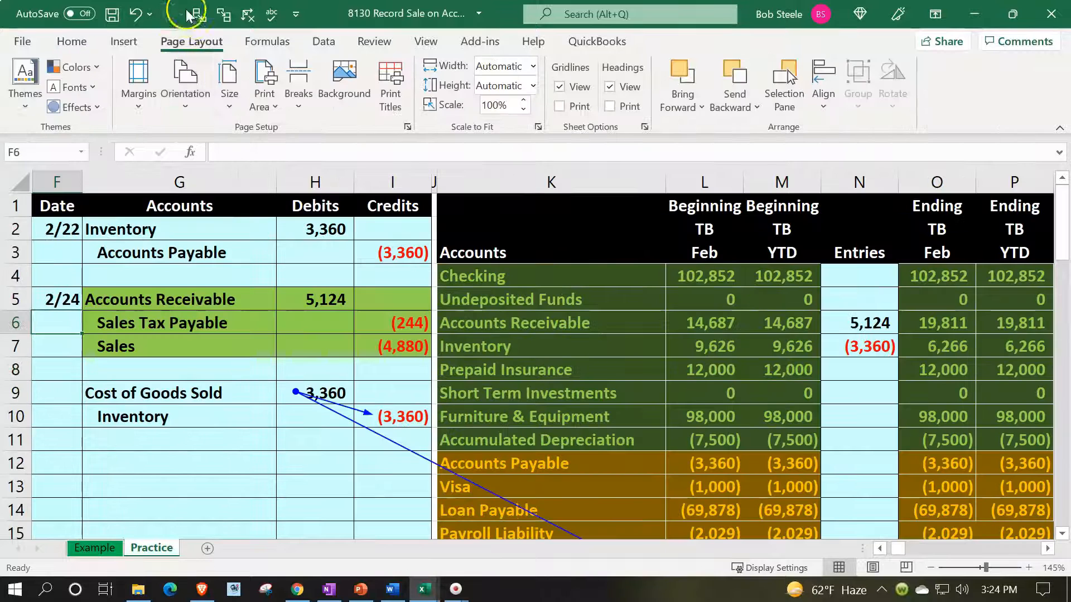
left_click(246, 17)
left_click_drag(180, 299, 362, 343)
right_click(362, 344)
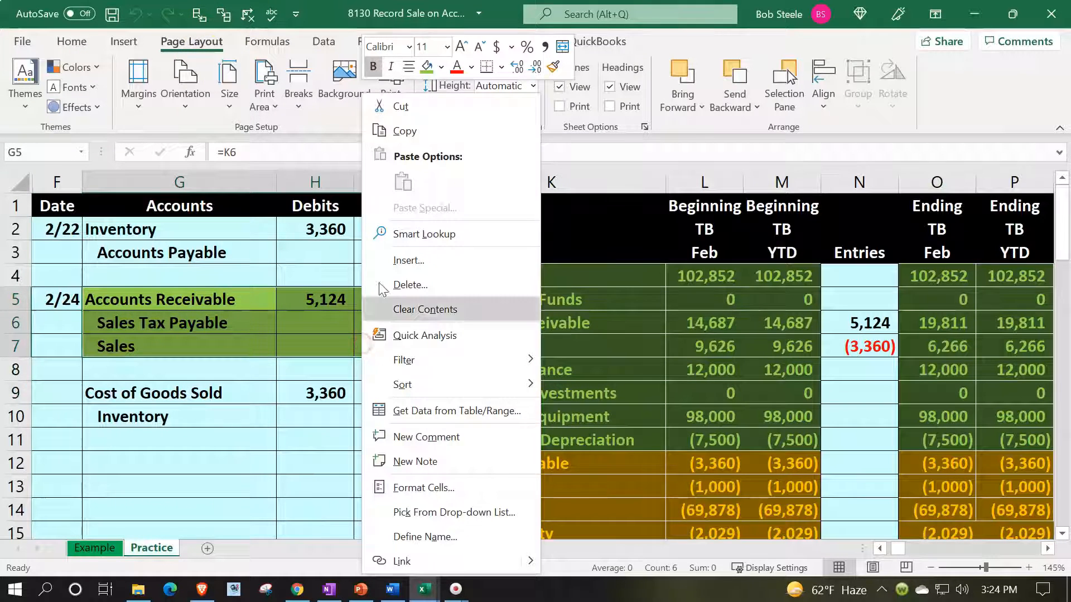
left_click(440, 66)
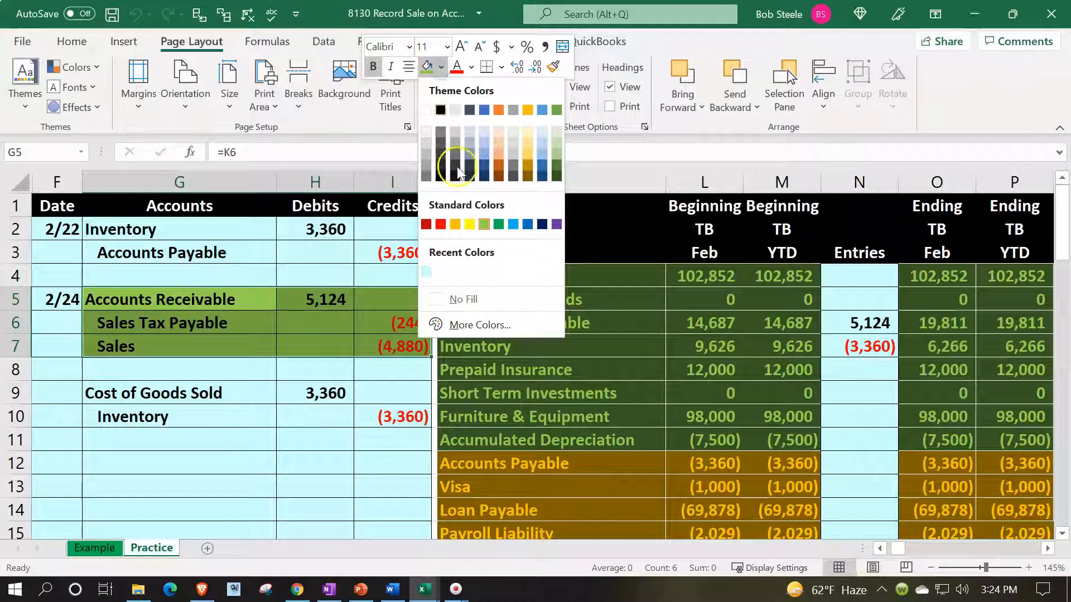
left_click(426, 272)
- Enter the date 2/24 in cell BF7, the first open line of the Cost of Goods Sold general ledger account
left_click_drag(263, 393, 312, 398)
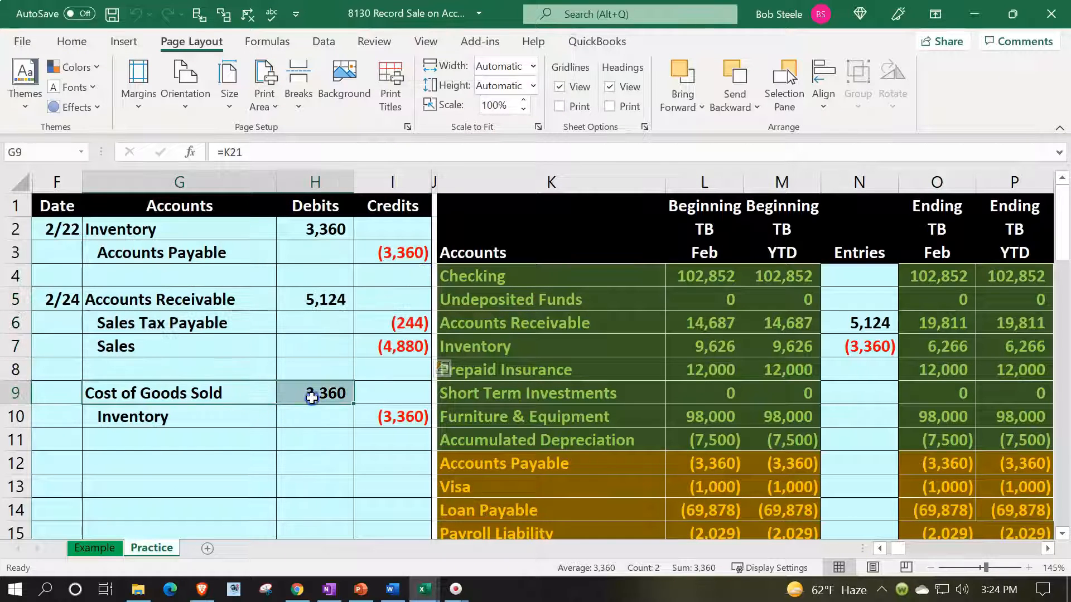
left_click(478, 323)
key("Right")
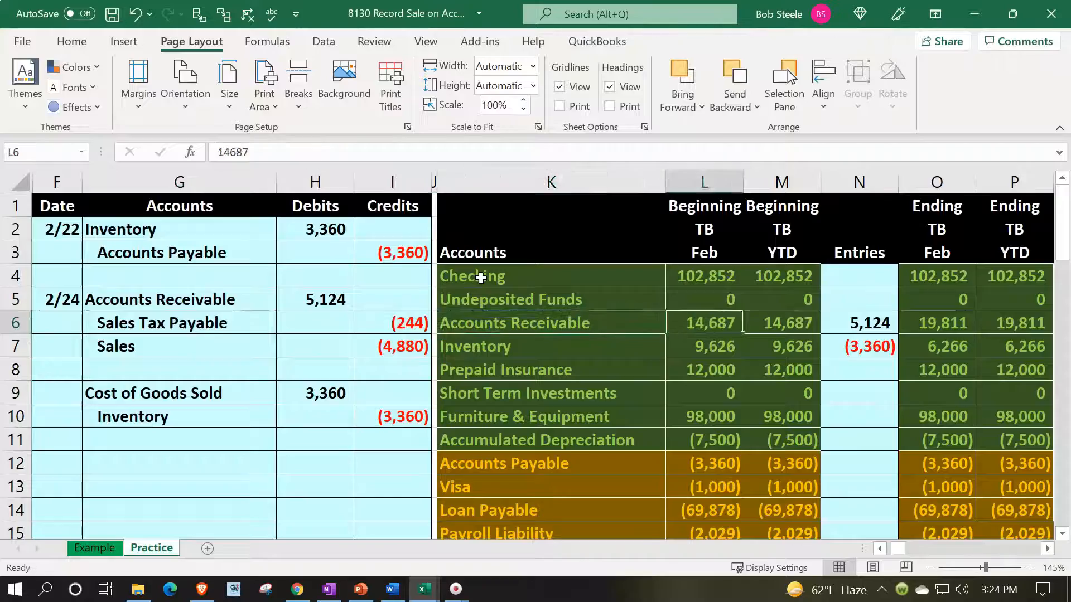
key("Right")
key("Right")
key("Right")
key("Right")
key("Right")
key("Right")
key("Right")
key("Right")
key("Right")
key("Right")
key("Right")
key("Right")
key("Right")
key("Right")
key("Right")
key("Right")
key("Right")
key("Right")
key("Right")
key("Right")
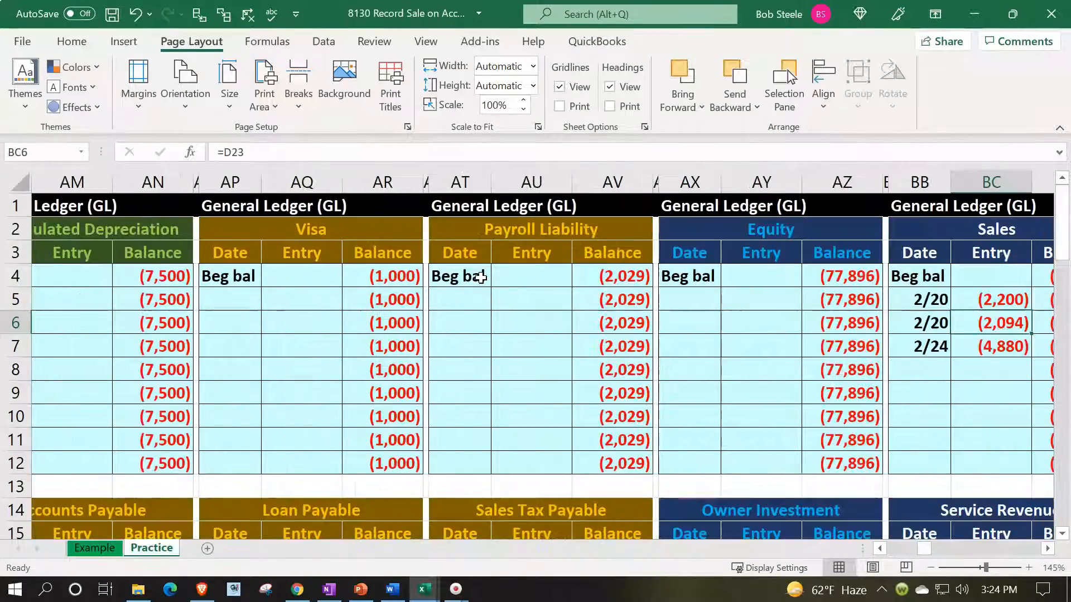
key("Right")
key("Right")
key("Right")
key("Right")
key("Right")
key("Left")
key("Left")
key("Left")
key("Down")
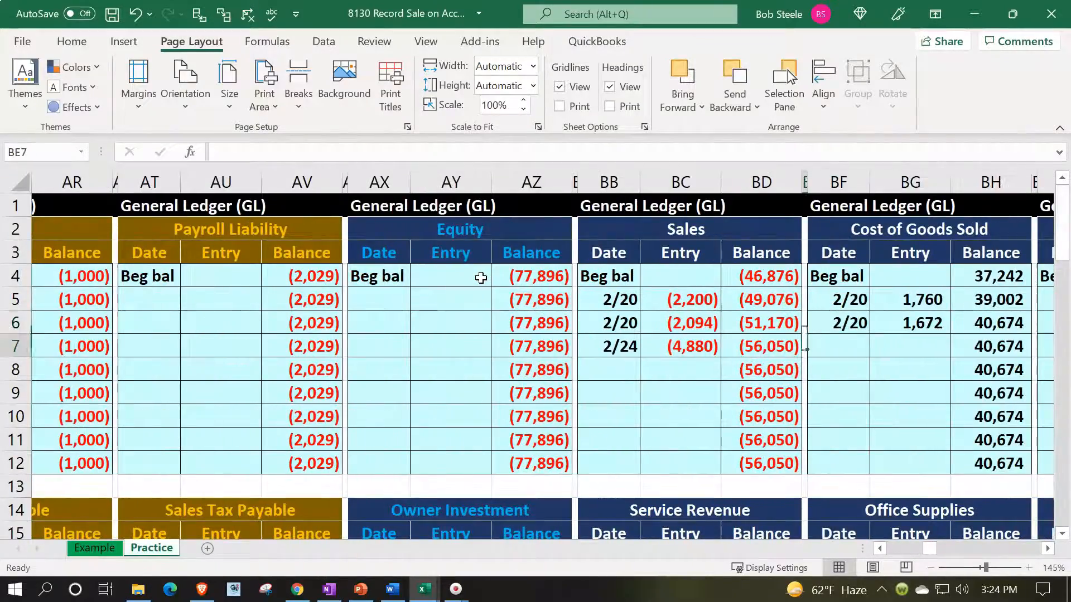
key("Right")
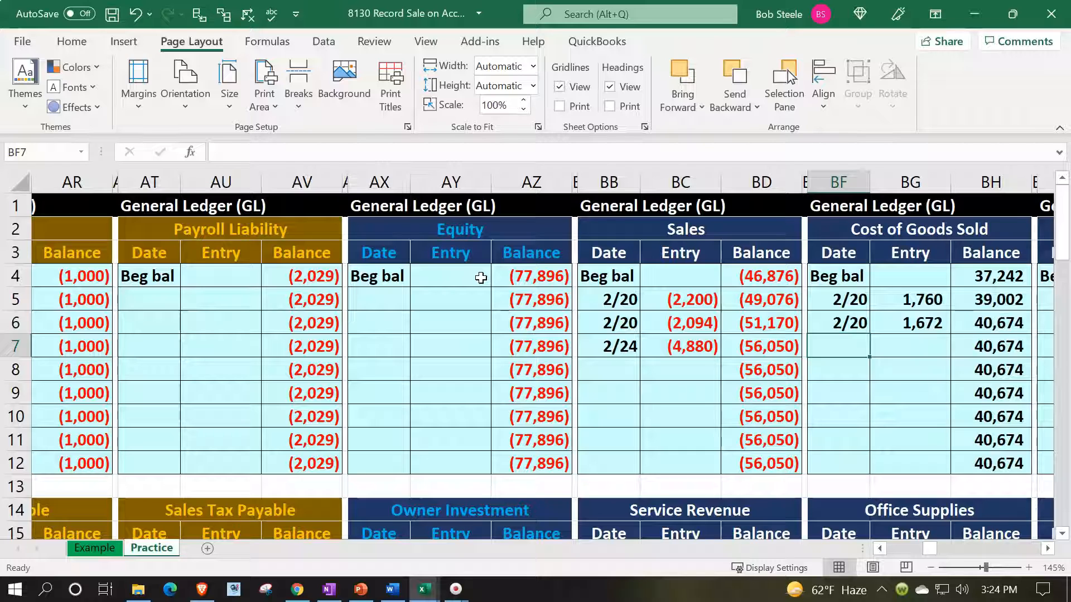
type("2")
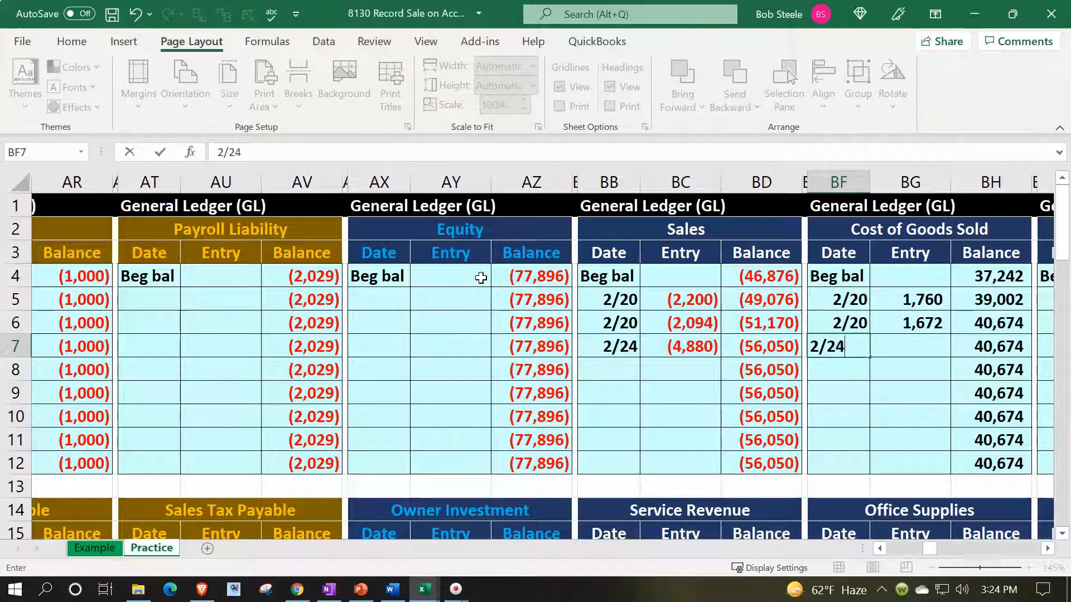
type("/24")
key("Tab")
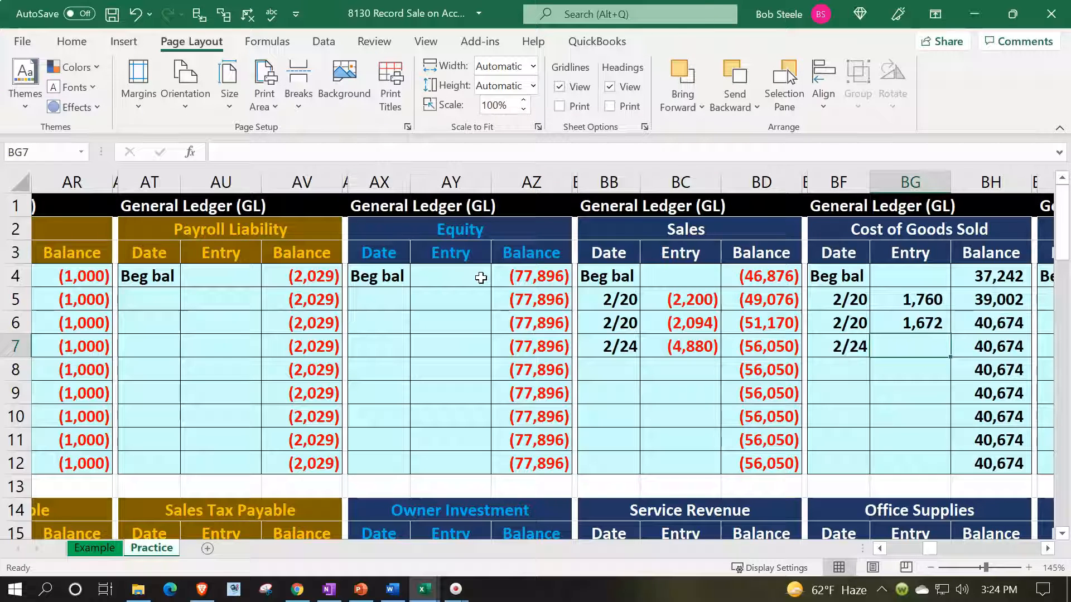
- Link cell BG7 in the Cost of Goods Sold ledger to the journal's Cost of Goods Sold debit with =H9
type("=")
key("Left")
key("Left")
key("Left")
key("Left")
key("Left")
key("Left")
key("Left")
key("Left")
key("Left")
key("Left")
key("Left")
key("Left")
key("Left")
key("Left")
key("Left")
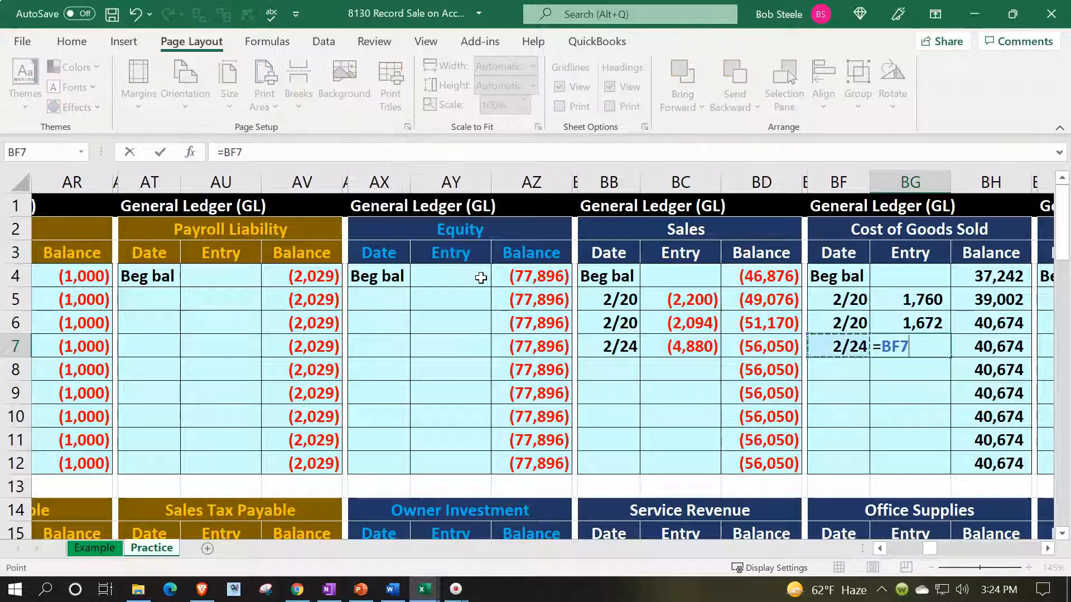
key("Left")
key("Left")
key("Left")
key("Left")
key("Left")
key("Left")
key("Left")
key("Left")
key("Left")
key("Left")
key("Left")
key("Left")
key("Left")
key("Left")
key("Left")
key("Left")
key("Left")
key("Left")
key("Left")
key("Left")
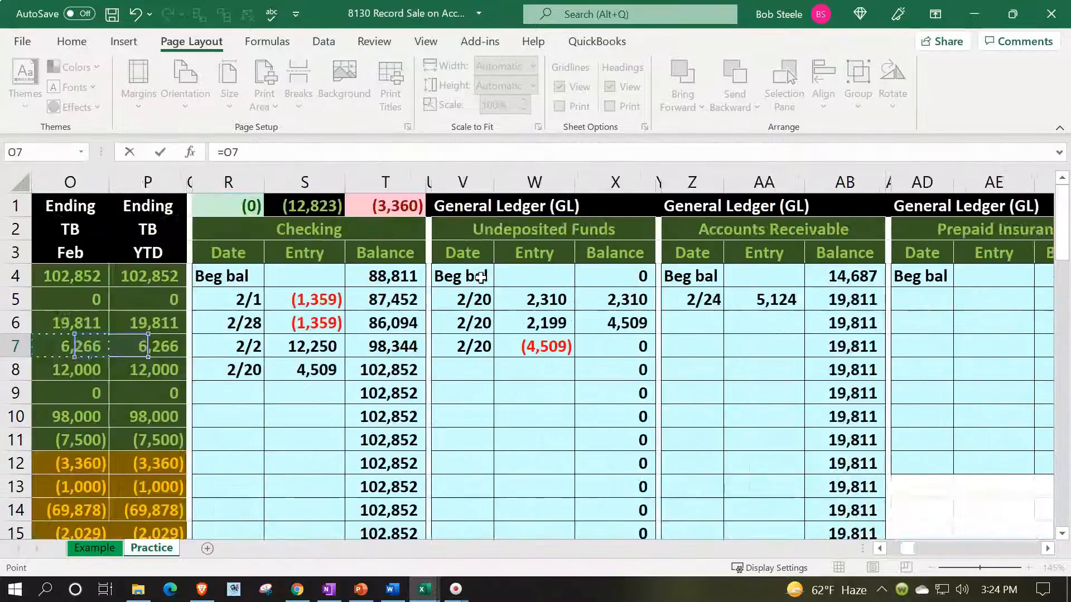
key("Down")
key("Down")
key("Right")
key("Right")
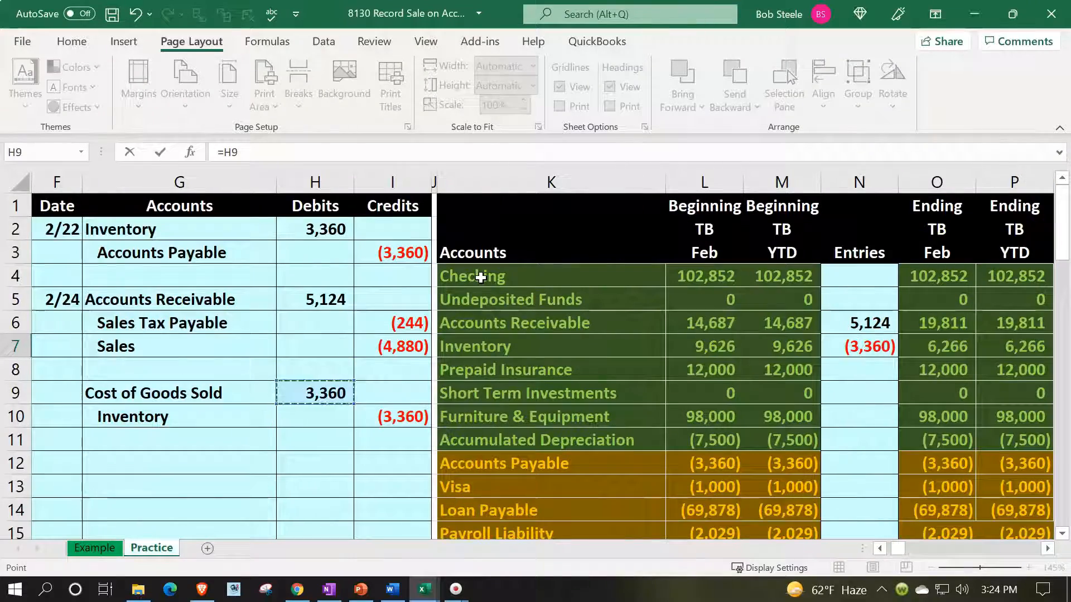
key("Tab")
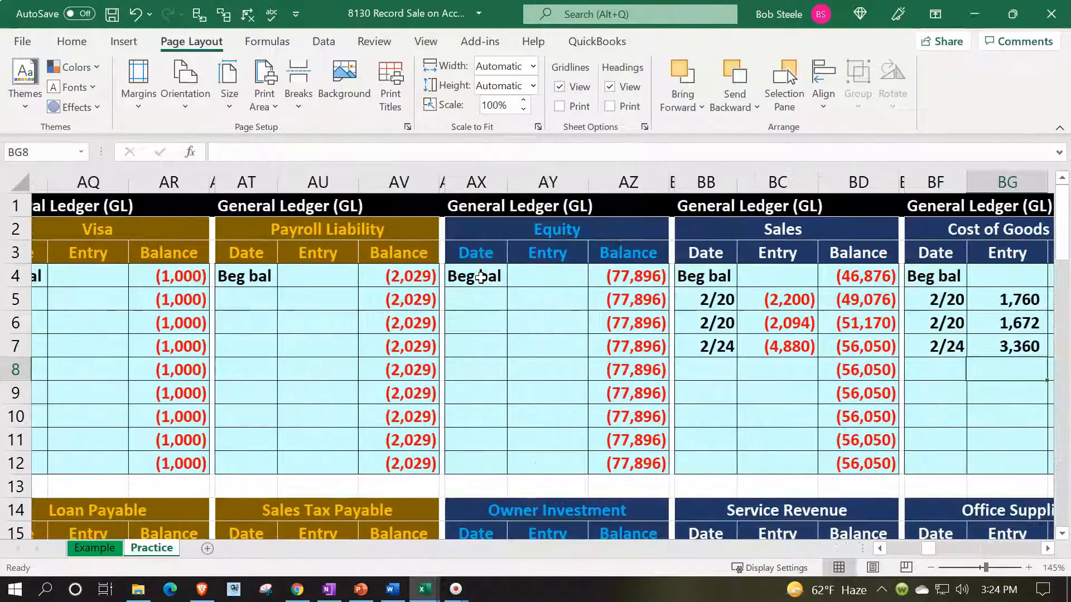
- Compare the running balance in the Cost of Goods Sold ledger with the account's YTD ending balance in the trial balance
key("Up")
key("Down")
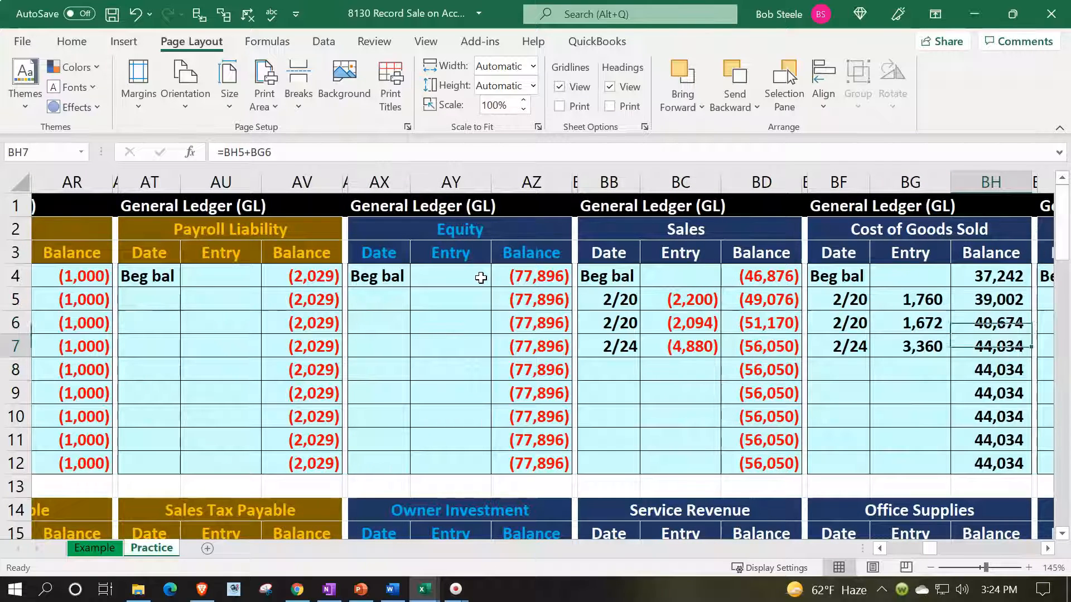
key("Left")
key("Right")
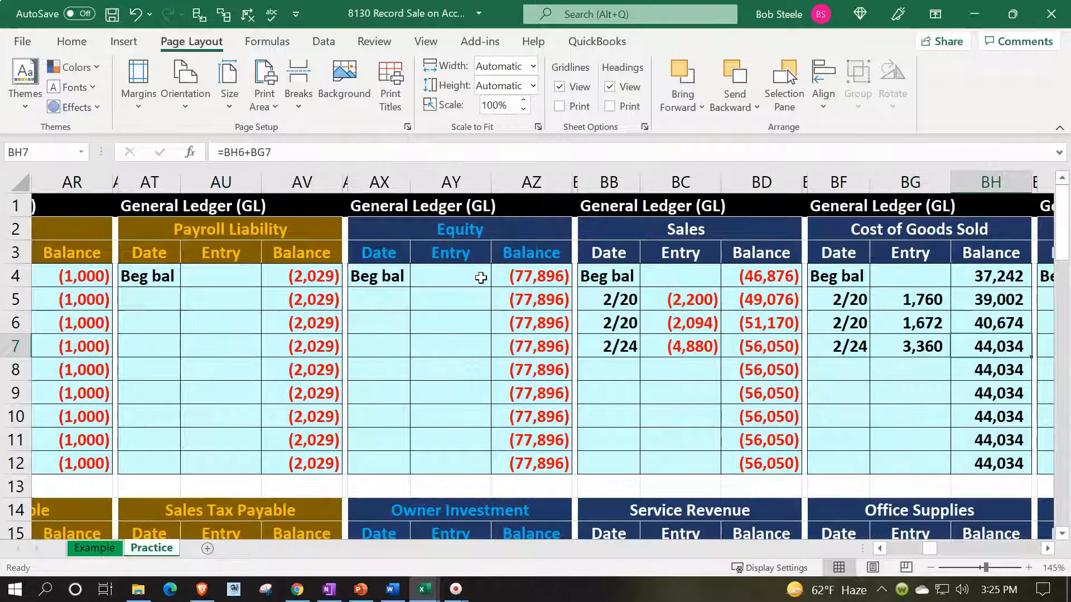
key("Left")
key("Left")
key("Left")
key("Left")
key("Left")
key("Left")
key("Left")
key("Left")
key("Left")
key("Left")
key("Left")
key("Left")
key("Left")
key("Left")
key("Left")
key("Left")
key("Left")
key("Left")
key("Left")
key("Left")
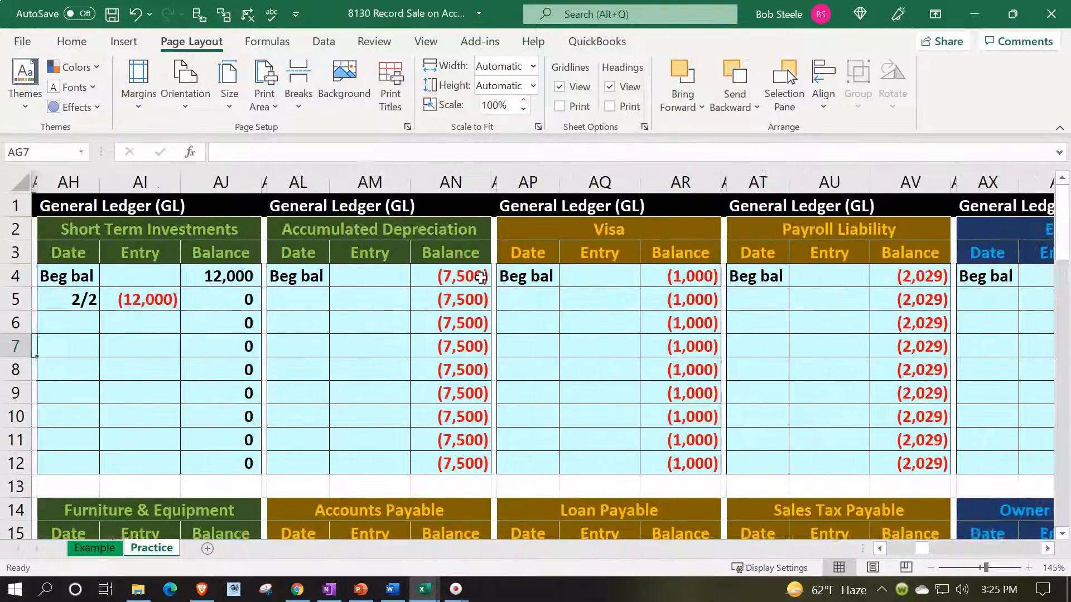
key("Left")
key("Left")
key("Left")
key("Left")
key("Left")
key("Left")
key("Left")
key("Left")
key("Left")
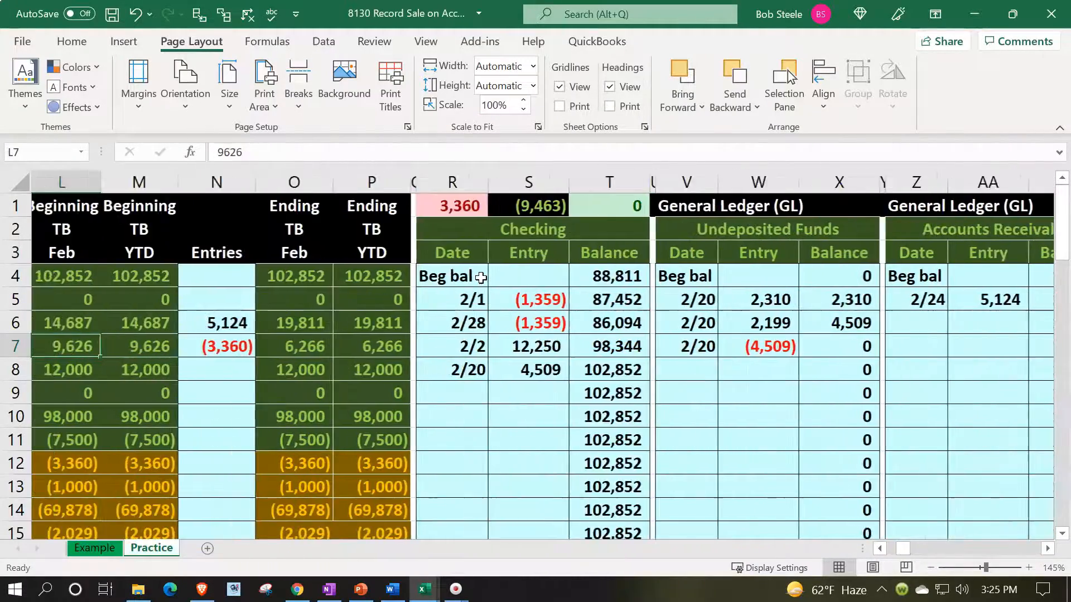
scroll(481, 277, "down", 4)
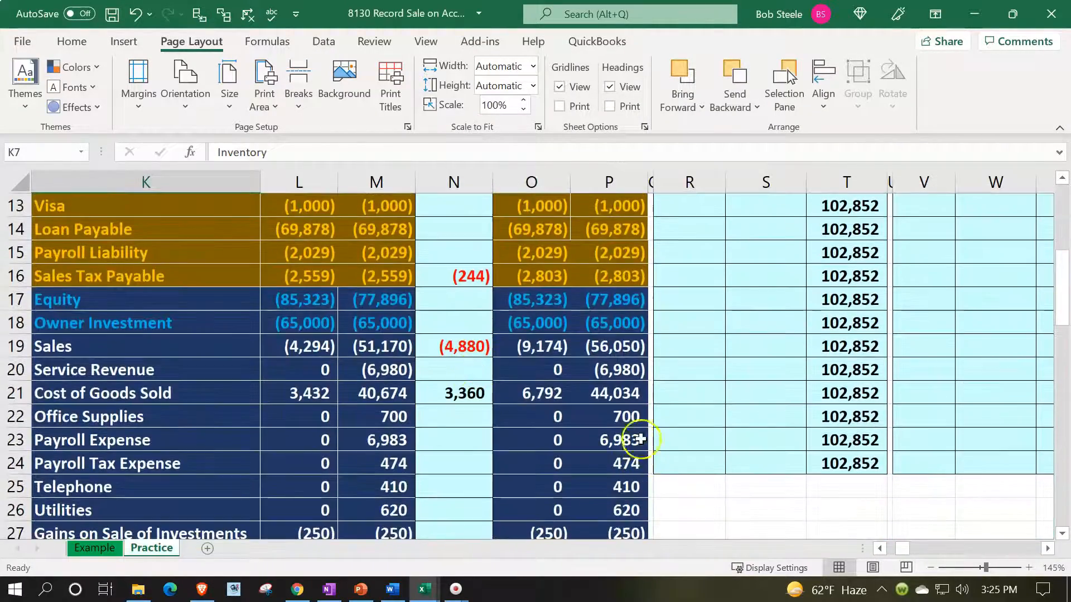
left_click(630, 401)
- Compare the February ending balance of Cost of Goods Sold in the trial balance with the sum of ledger entries BG5:BG7
left_click(536, 396)
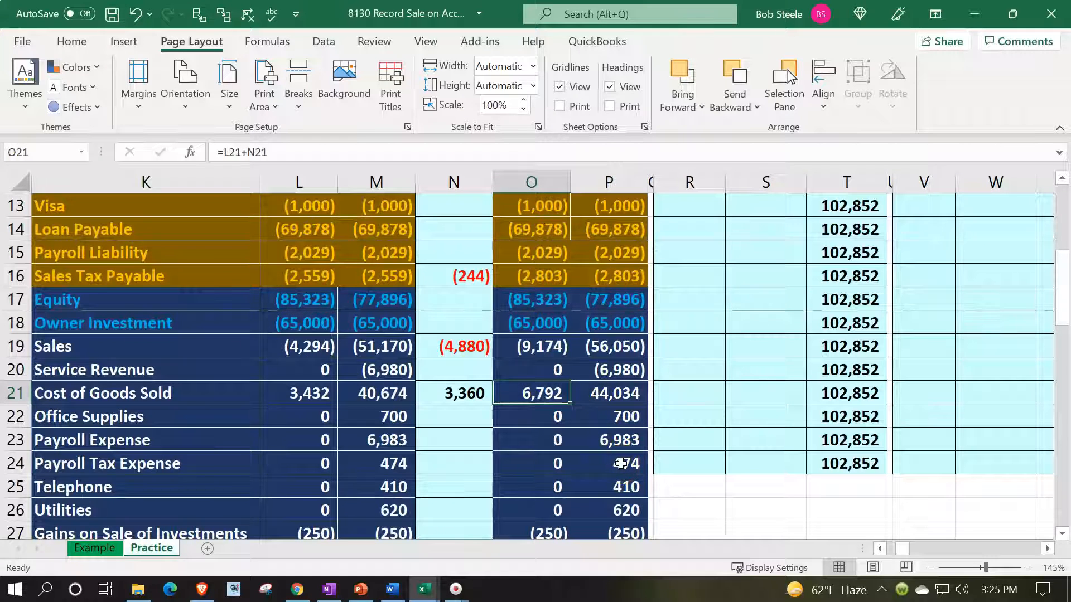
key("Right")
key("Right")
key("Right")
key("Right")
key("Right")
key("Right")
key("Right")
key("Right")
key("Right")
key("Right")
key("Right")
key("Right")
key("Right")
key("Right")
key("Right")
key("Right")
key("Right")
key("Right")
key("Right")
key("Right")
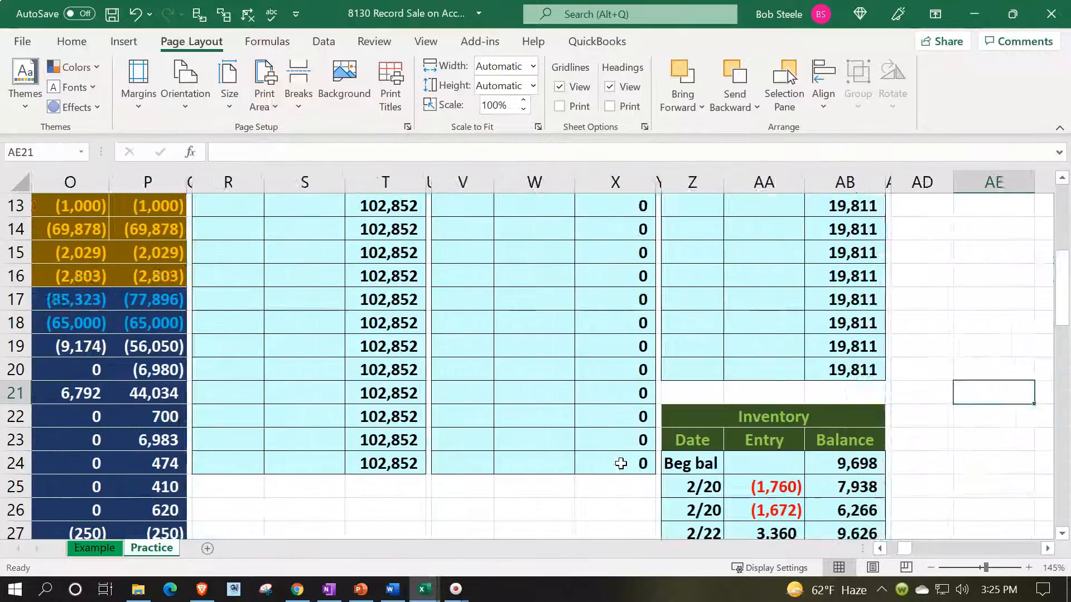
key("Right")
key("Right")
key("Right")
key("Right")
key("Right")
key("Right")
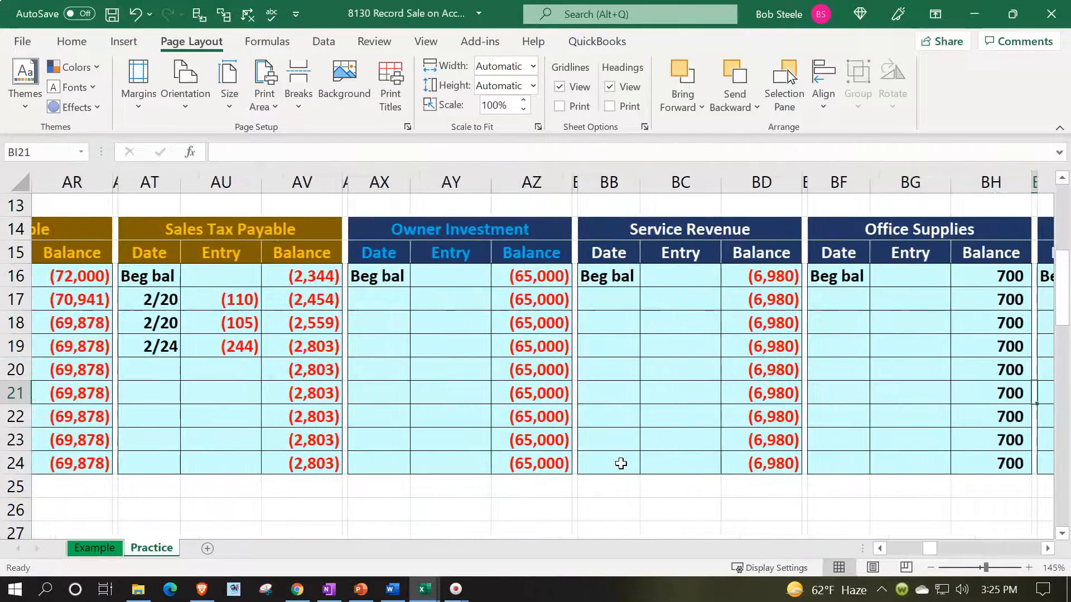
scroll(620, 464, "up", 4)
left_click_drag(908, 302, 915, 344)
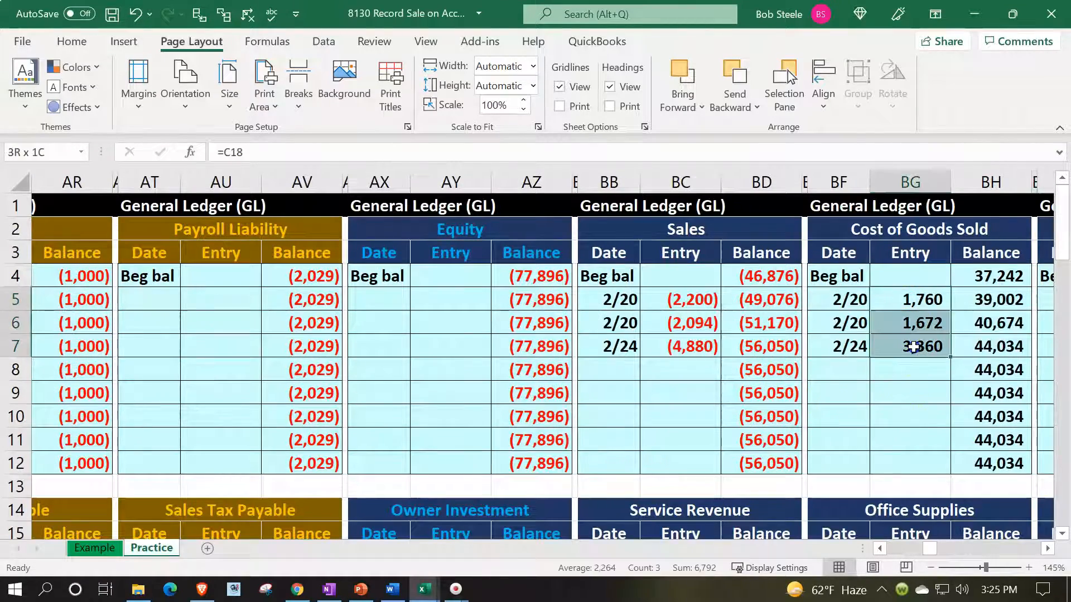
- Check the out-of-balance figure in cell R1 above the Checking ledger
left_click(726, 471)
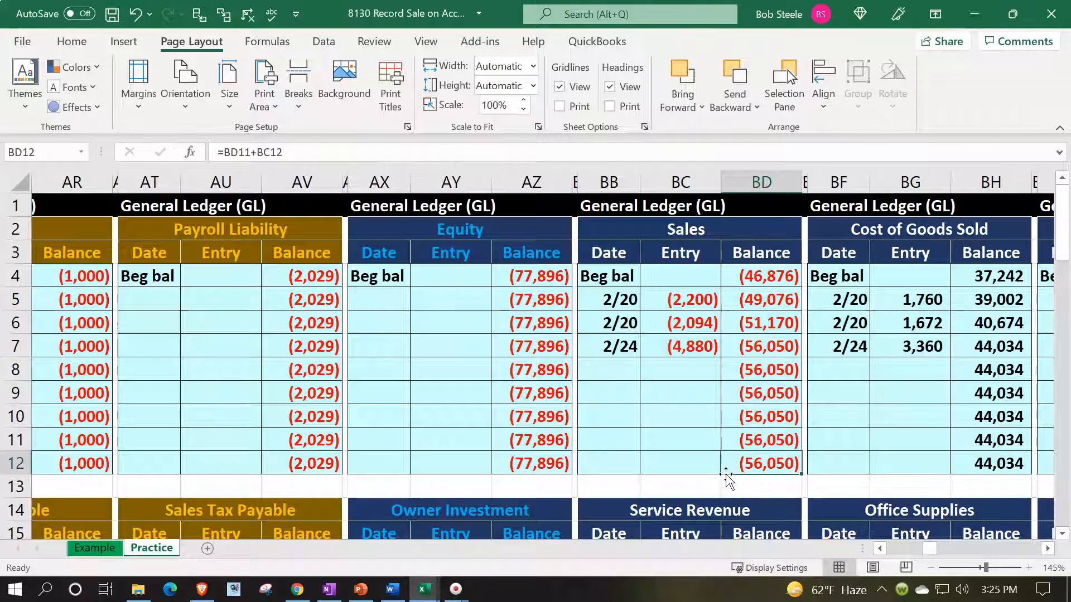
key("Left")
key("Left")
key("Left")
key("Left")
key("Left")
key("Left")
key("Left")
key("Left")
key("Left")
key("Left")
key("Left")
key("Left")
key("Left")
key("Left")
key("Left")
key("Left")
key("Left")
key("Left")
key("Left")
key("Left")
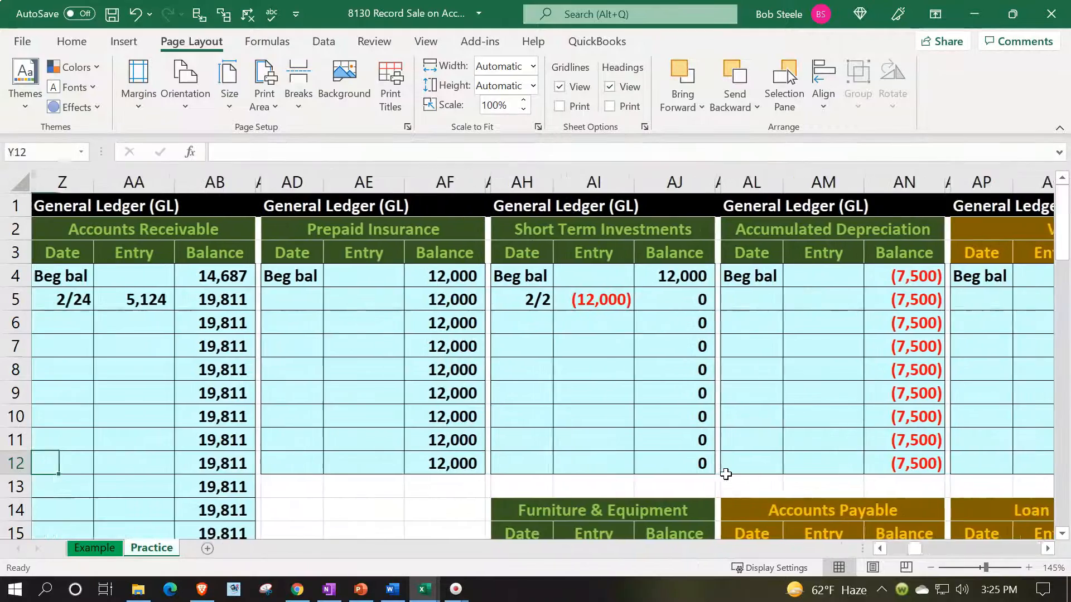
key("Left")
key("Left")
key("Left")
key("Left")
key("Left")
key("Left")
key("Left")
key("Left")
key("Left")
key("Left")
key("Left")
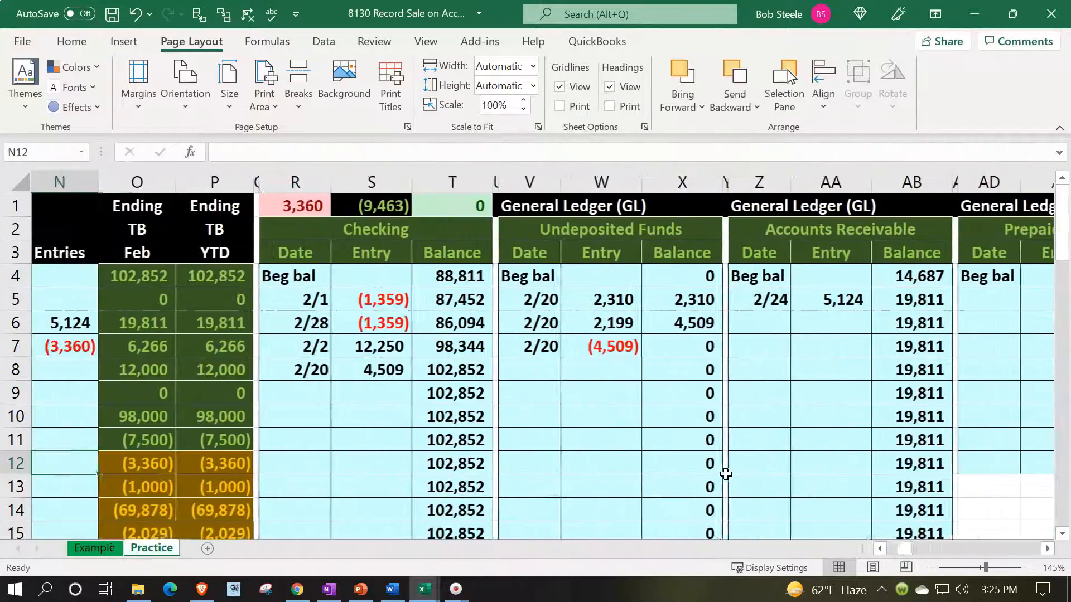
key("Left")
key("Left")
key("Left")
key("Left")
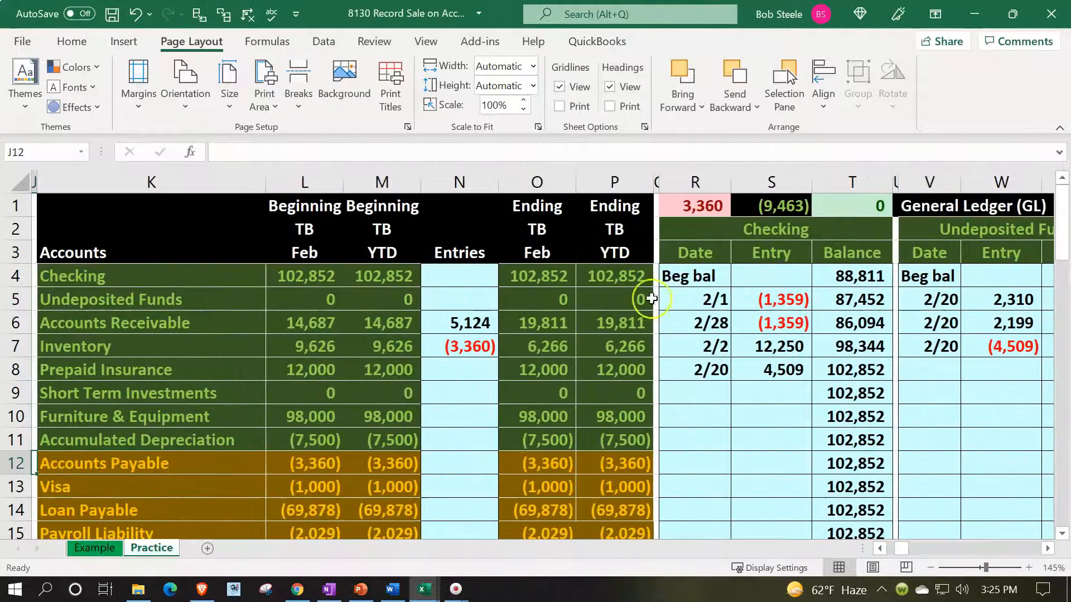
left_click(692, 206)
- Trace the Inventory credit from the journal's 2/24 entry to the Inventory line and its ending balances in the trial balance
left_click(725, 510)
key("Left")
key("Left")
key("Left")
key("Left")
key("Left")
key("Left")
key("Left")
key("Left")
key("Left")
key("Left")
key("Left")
key("Left")
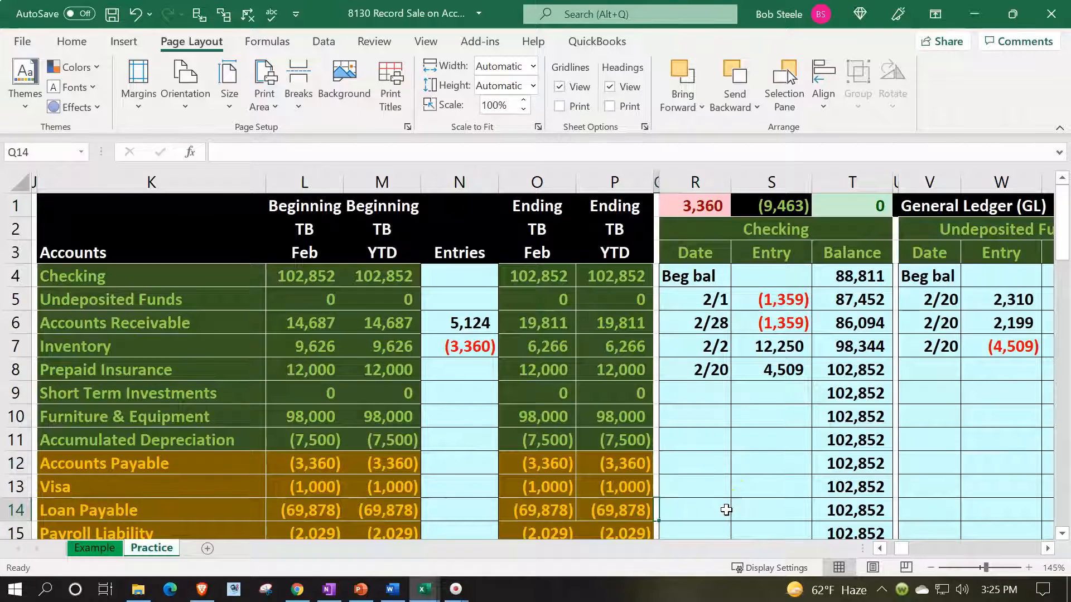
key("Up")
key("Up")
key("Up")
key("Up")
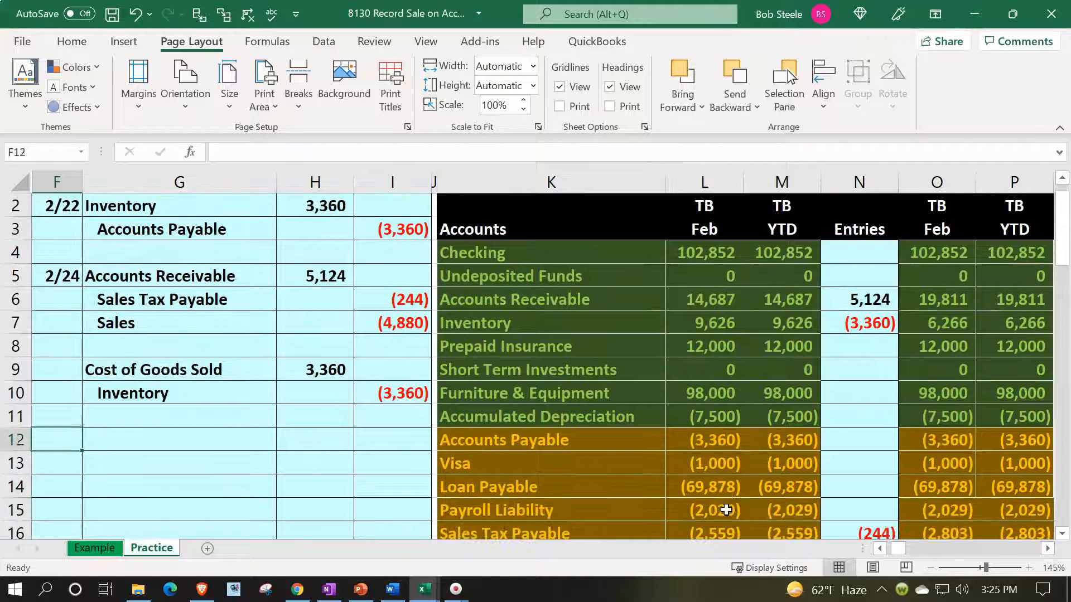
key("Right")
key("Right")
key("Right")
key("Right")
key("Right")
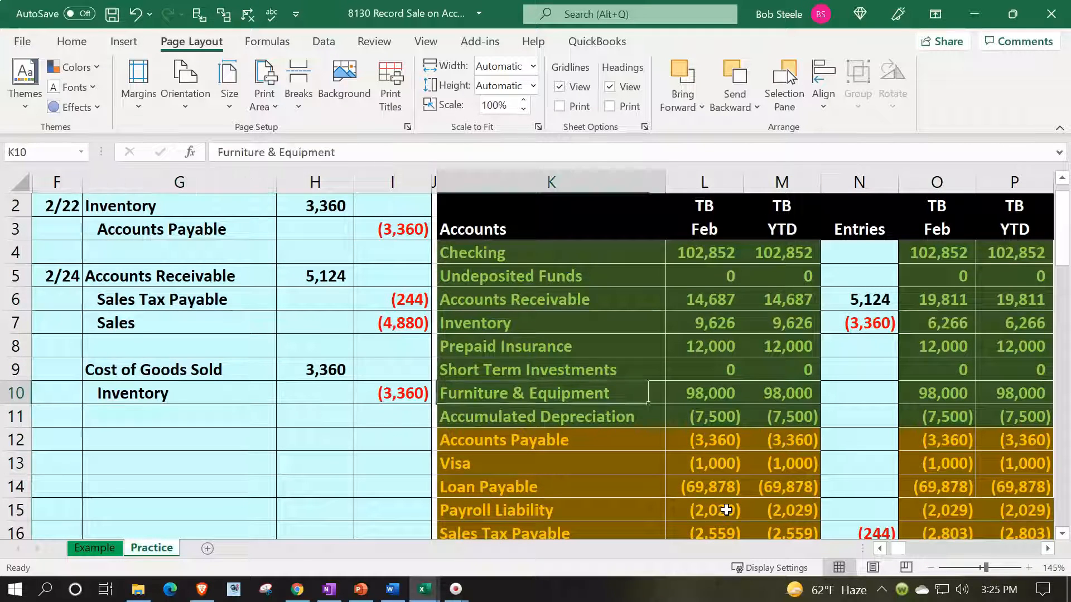
key("Up")
key("Up")
key("Up")
key("Right")
key("Right")
key("Right")
key("Right")
key("Right")
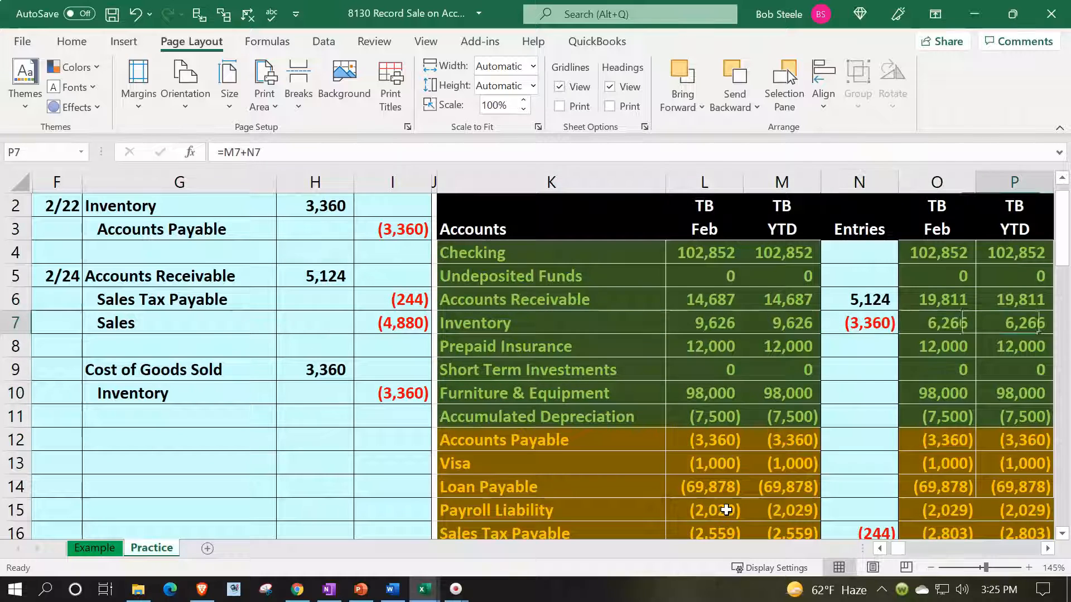
- Enter the date 2/24 in cell Z28, the next open line of the Inventory ledger
key("Right")
key("Right")
key("Right")
key("Right")
key("Right")
key("Right")
key("Right")
key("Right")
key("Right")
key("Right")
key("Right")
key("Right")
key("Right")
key("Right")
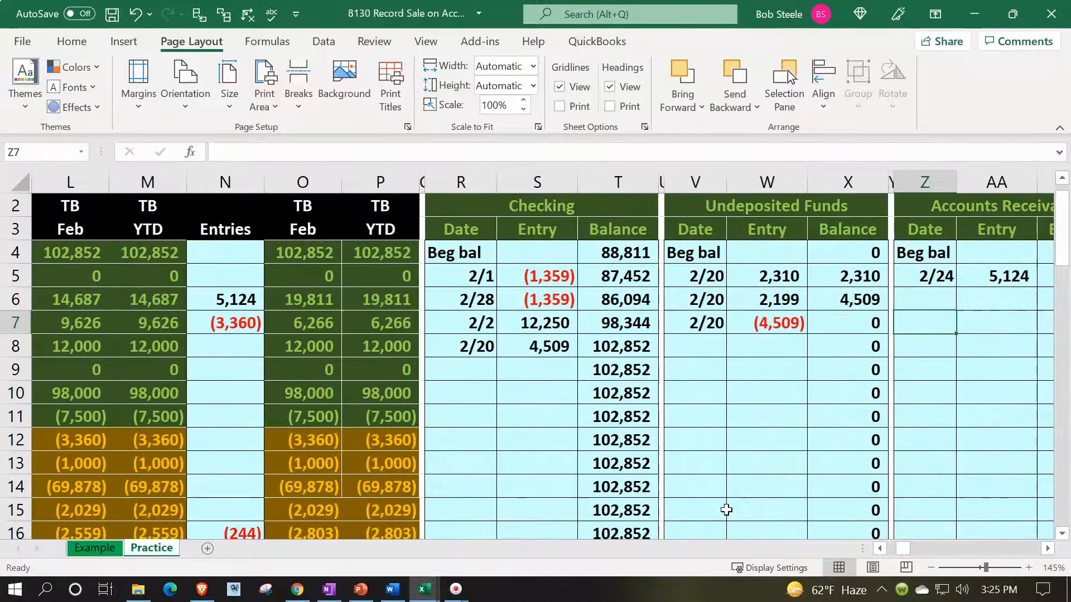
key("Down")
key("Down")
key("Down")
key("Down")
key("Down")
key("Down")
key("Down")
key("Down")
key("Down")
key("Down")
key("Down")
key("Down")
key("Down")
key("Down")
key("Down")
key("Down")
key("Down")
key("Down")
key("Down")
key("Down")
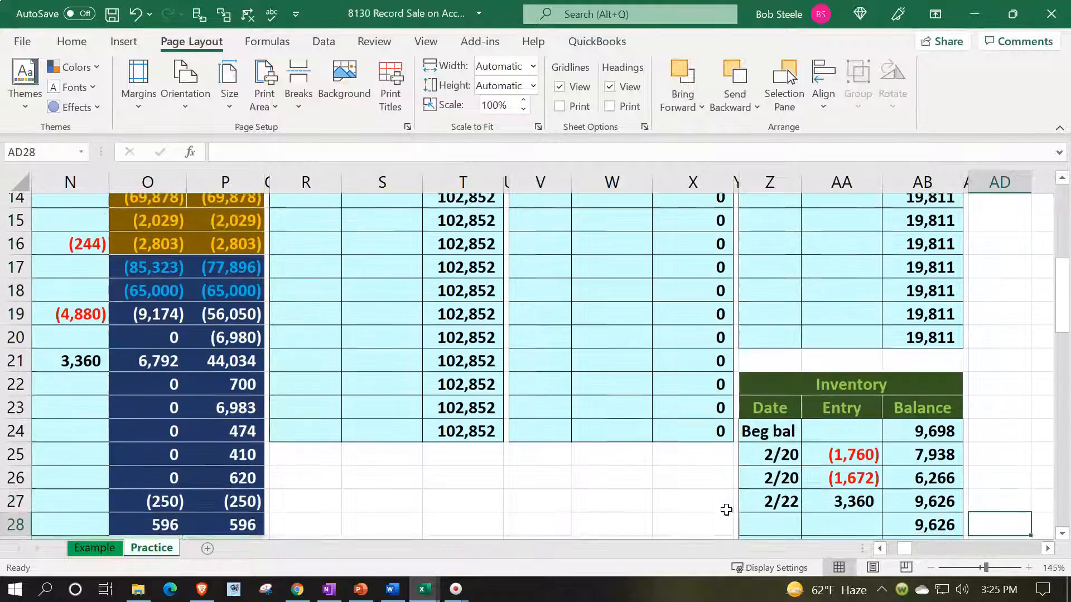
key("Left")
key("Left")
key("Left")
key("Left")
key("Up")
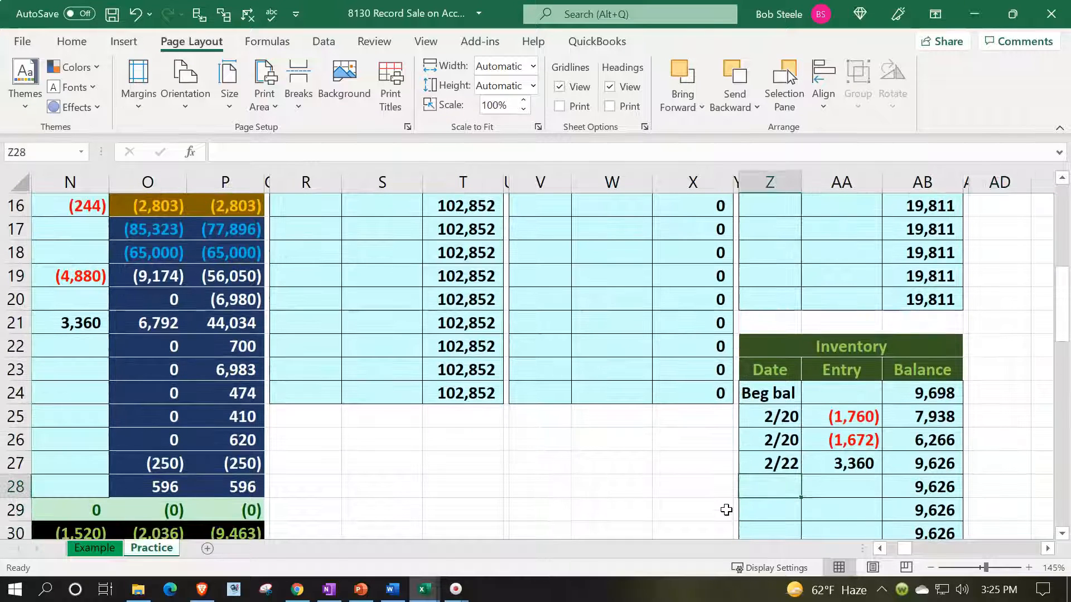
type("2/24")
key("Tab")
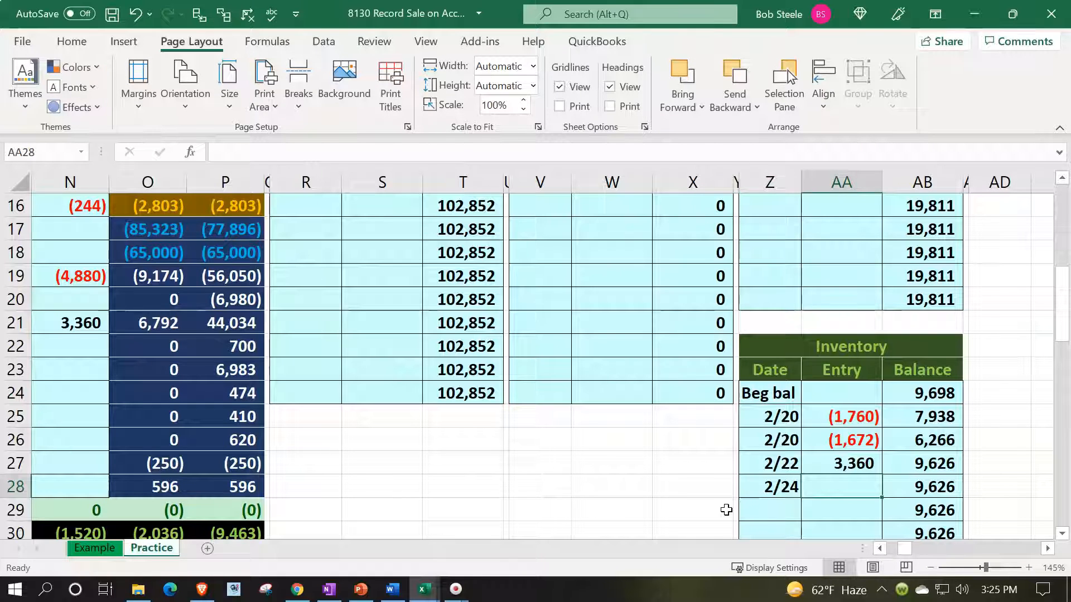
- Link entry cell AA28 in the Inventory ledger to the journal's Inventory credit with =I10
type("=")
key("Left")
key("Left")
key("Left")
key("Left")
key("Left")
key("Left")
key("Left")
key("Left")
key("Left")
key("Left")
key("Left")
key("Left")
key("Left")
key("Left")
key("Left")
key("Left")
key("Left")
key("Left")
key("Left")
key("Left")
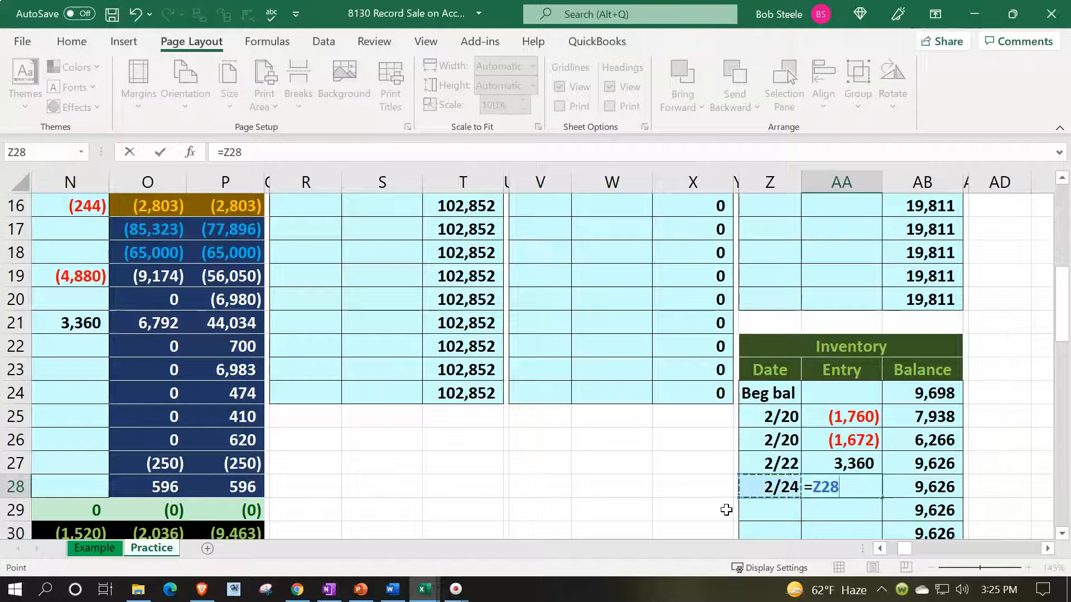
key("Up")
key("Up")
key("Up")
key("Up")
key("Up")
key("Up")
key("Up")
key("Up")
key("Up")
key("Up")
key("Up")
key("Up")
key("Up")
key("Up")
key("Up")
key("Up")
key("Up")
key("Up")
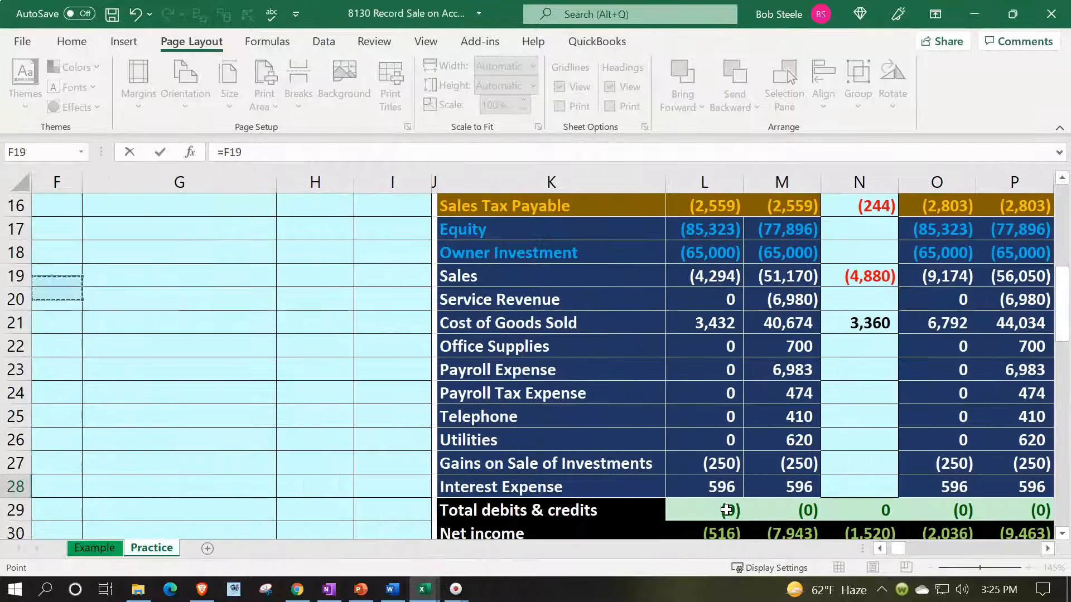
key("Right")
key("Right")
key("Right")
key("Up")
key("Down")
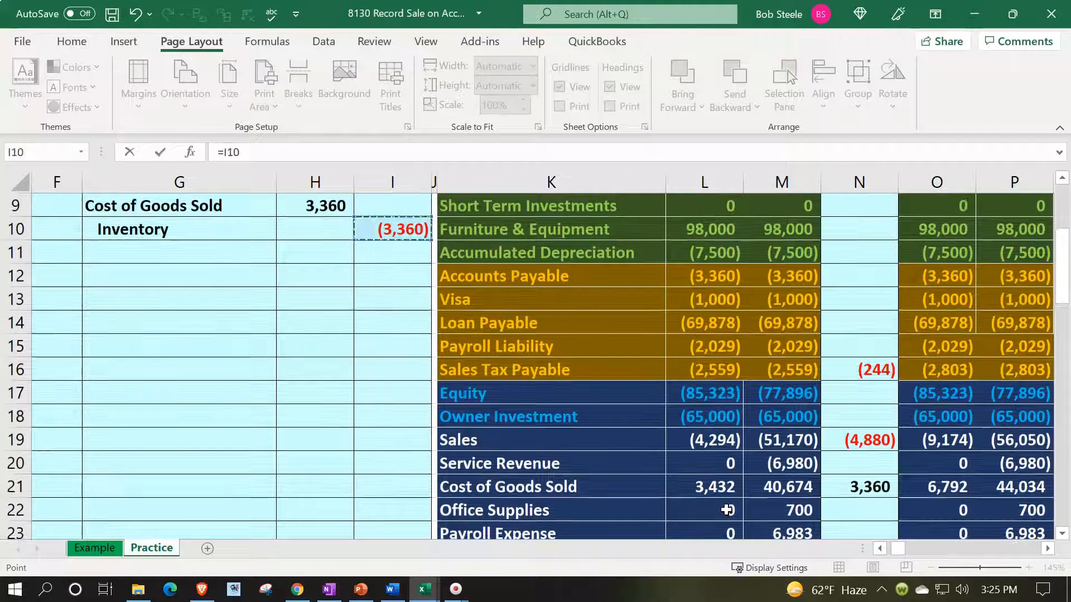
key("Return")
- Compare the Inventory ledger's running balance after the 2/24 entry with the account's YTD ending balance in the trial balance
key("Right")
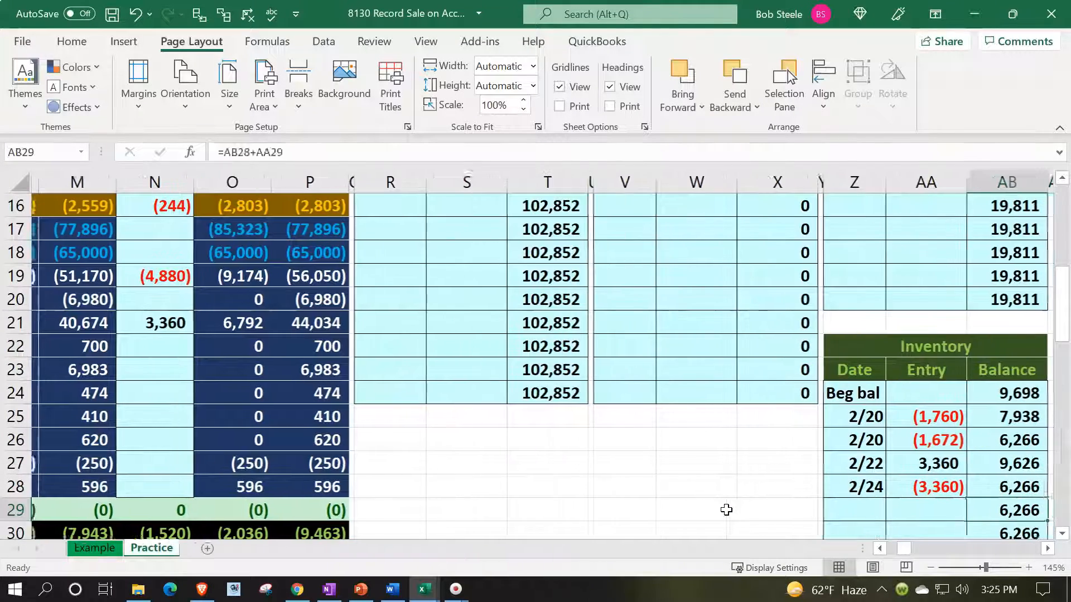
key("Up")
key("Up")
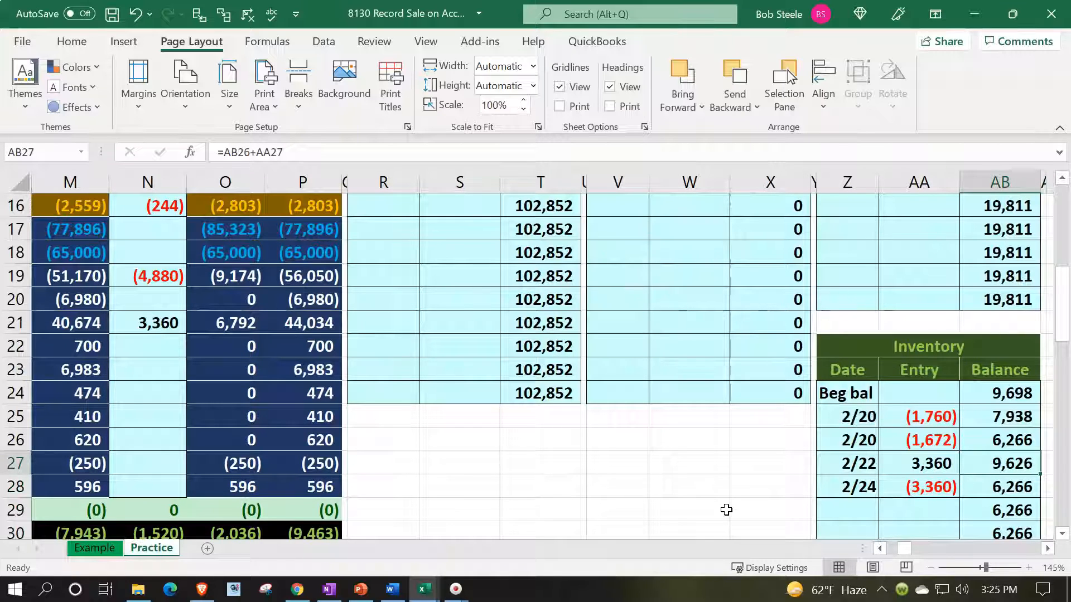
key("Down")
key("Left")
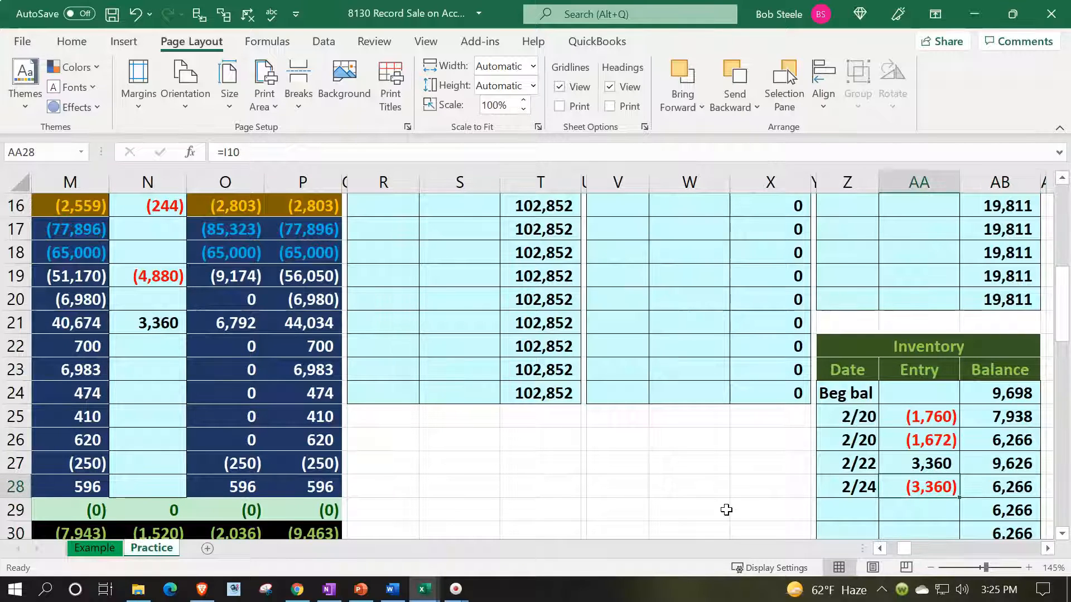
key("Right")
scroll(290, 479, "up", 4)
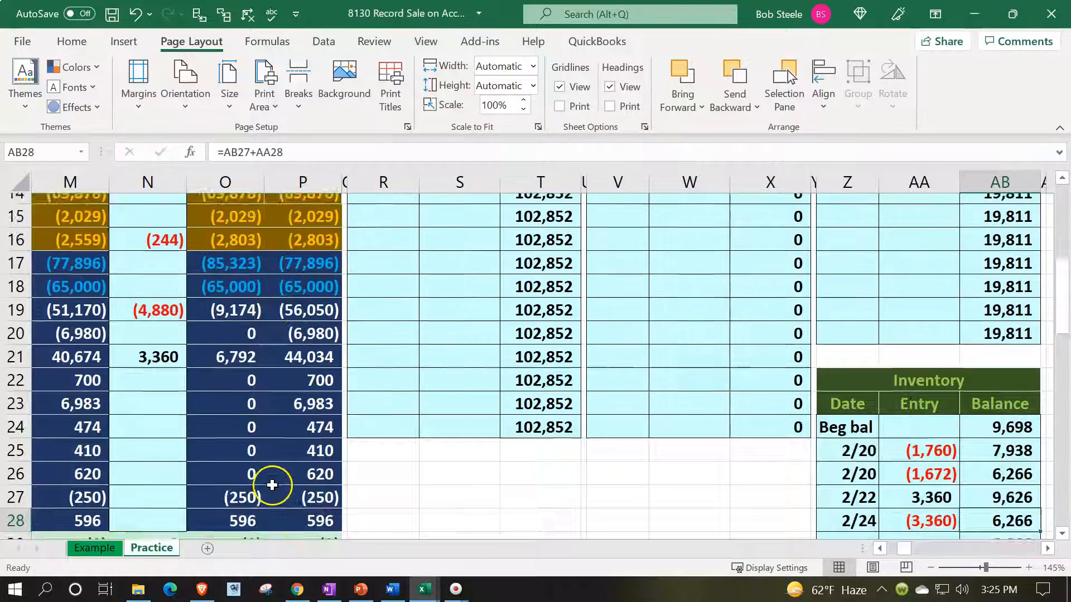
left_click(310, 279)
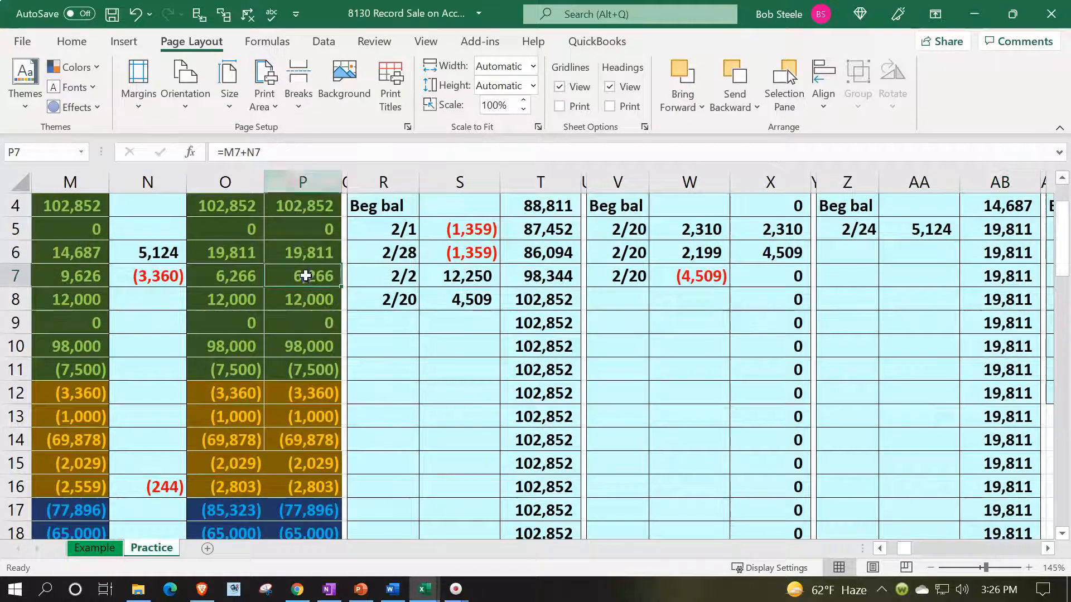
key("Left")
key("Left")
key("Left")
key("Left")
key("Left")
key("Right")
key("Right")
key("Right")
key("Right")
key("Right")
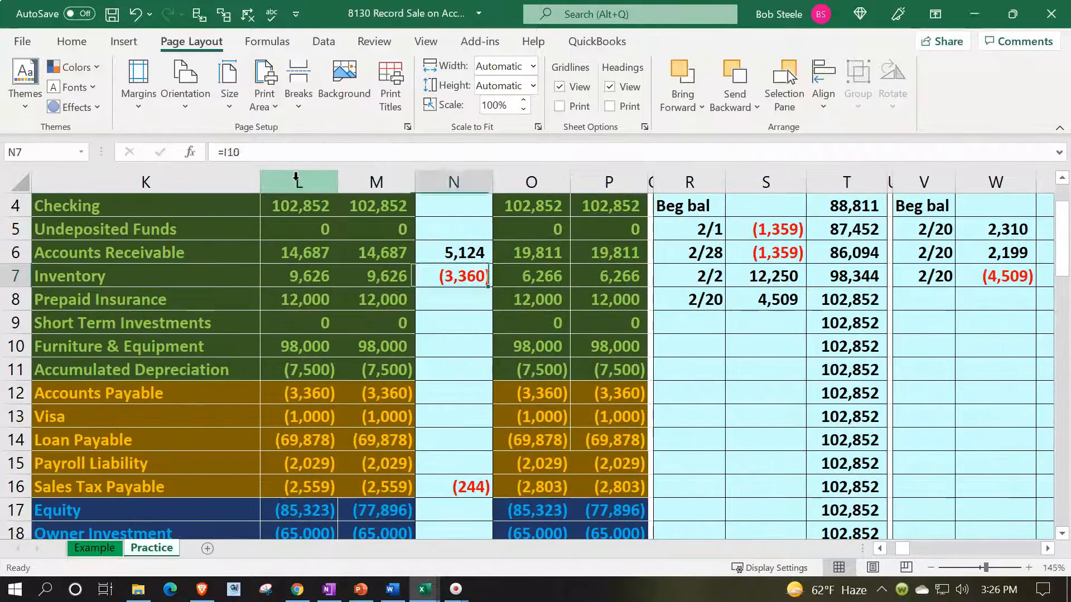
- Check the out-of-balance total and its formula in cell R1, and return to Inventory's YTD ending balance in P7
scroll(320, 218, "up", 1)
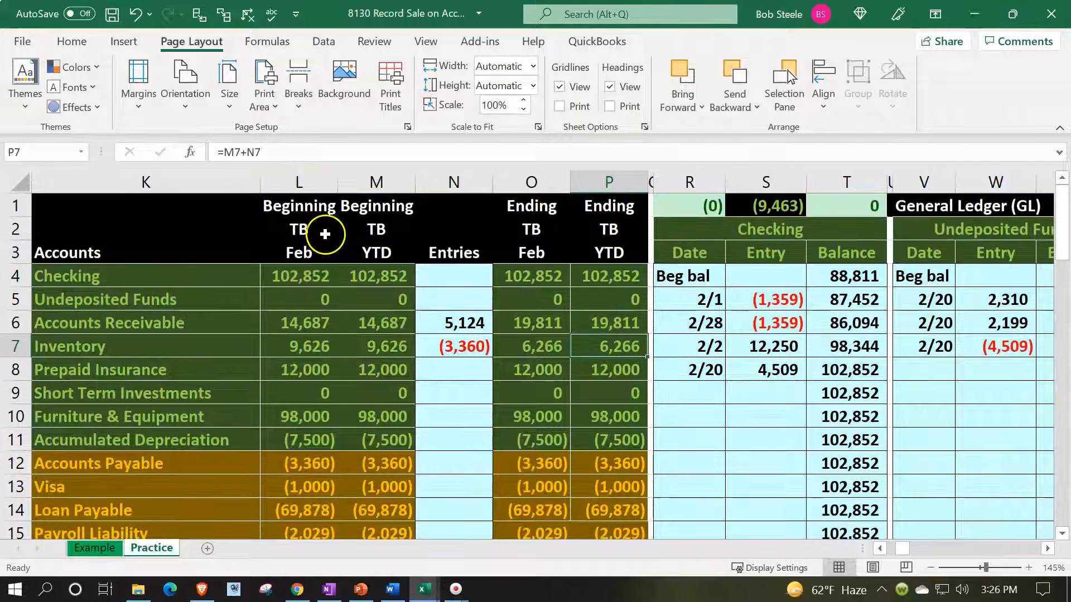
left_click(698, 202)
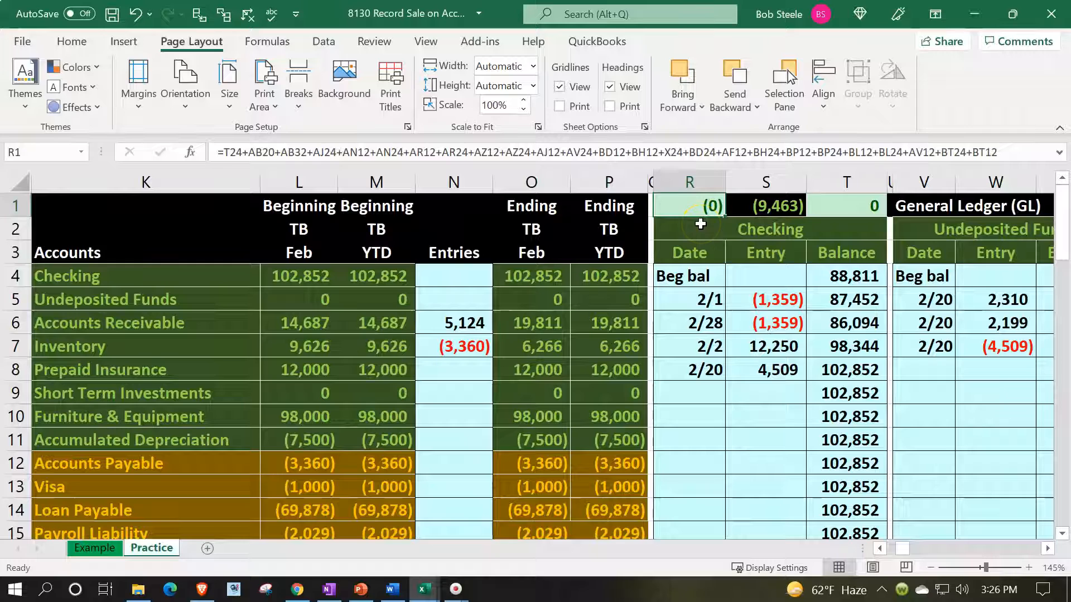
left_click(626, 342)
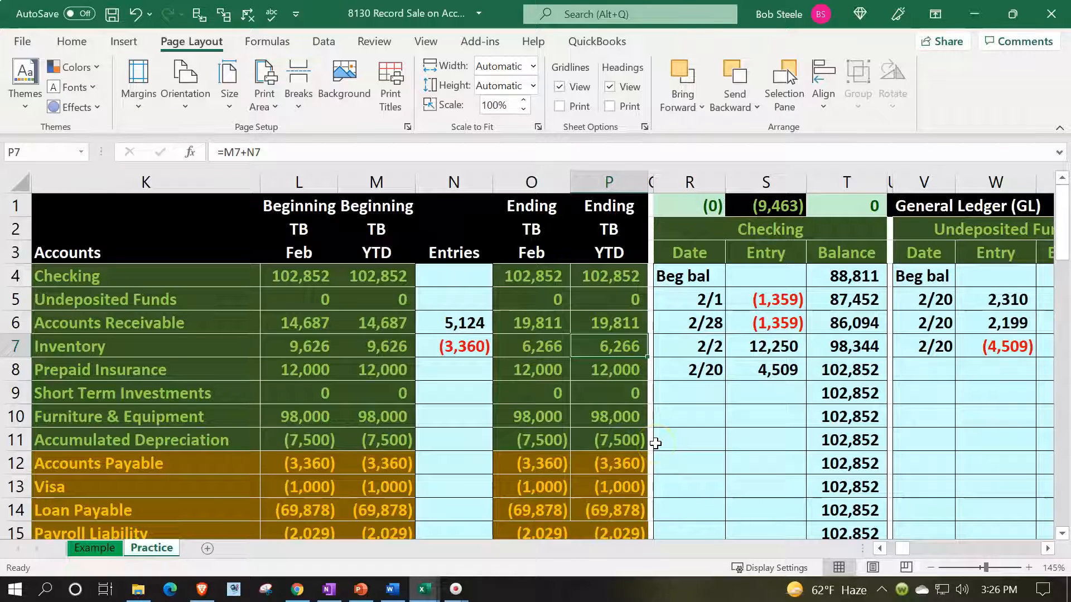
- Check the Inventory Subsidiary Ledger's total and its formula in CP1, and the out-of-balance check in CQ1
left_click(610, 322)
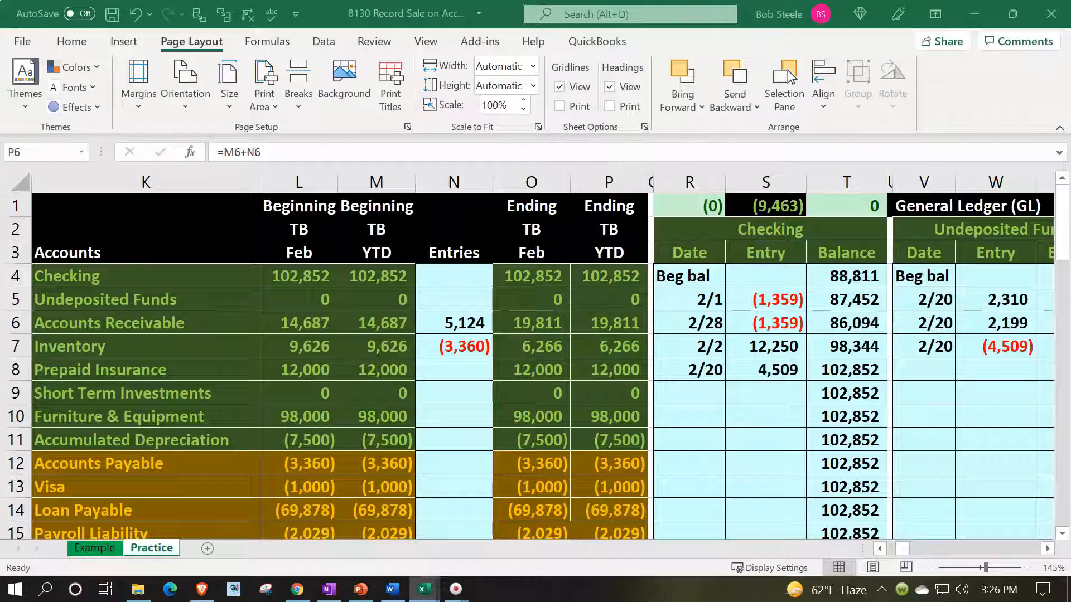
left_click(824, 321)
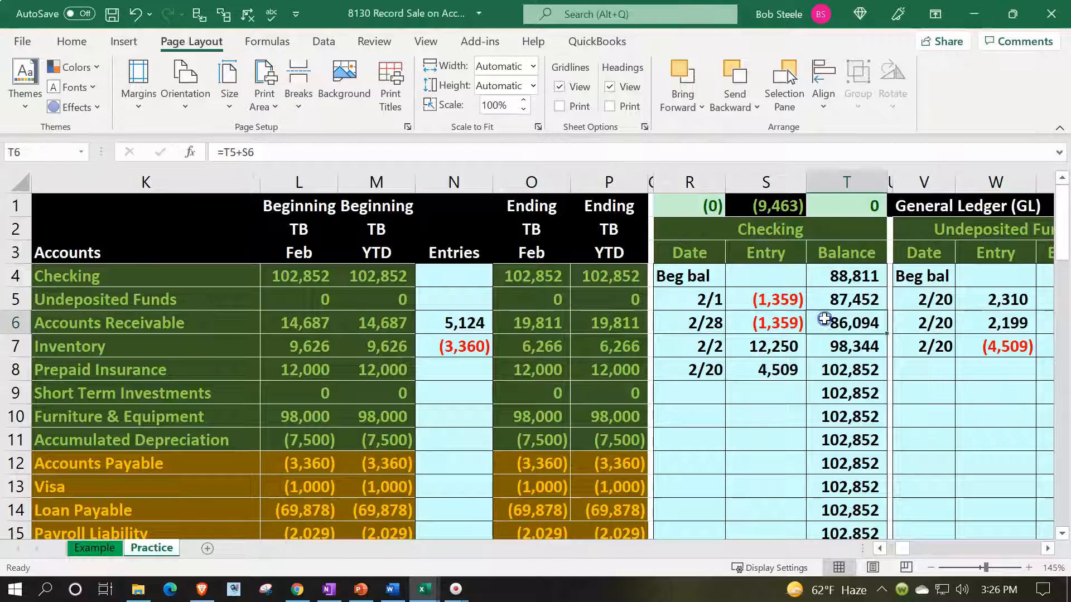
key("Right")
key("Right")
key("Right")
key("Right")
key("Right")
key("Right")
key("Right")
key("Right")
key("Right")
key("Right")
key("Right")
key("Right")
key("Right")
key("Right")
key("Right")
key("Right")
key("Right")
key("Right")
key("Right")
key("Right")
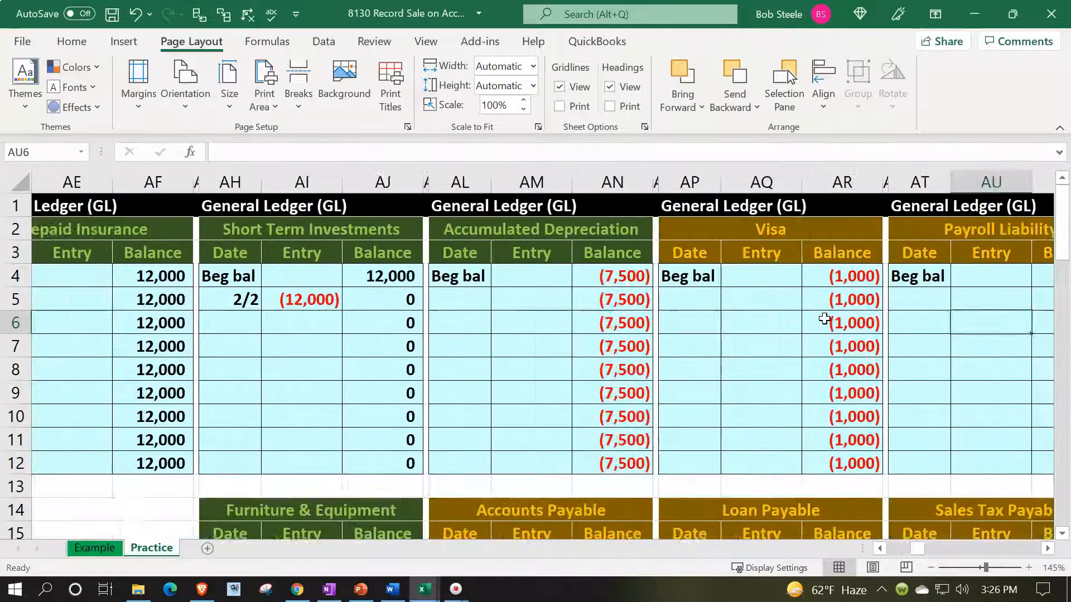
key("Right")
key("Right")
key("Right")
key("Right")
key("Right")
key("Right")
key("Right")
key("Right")
key("Right")
key("Right")
key("Right")
key("Right")
key("Right")
key("Right")
key("Right")
key("Right")
key("Right")
key("Right")
key("Right")
key("Right")
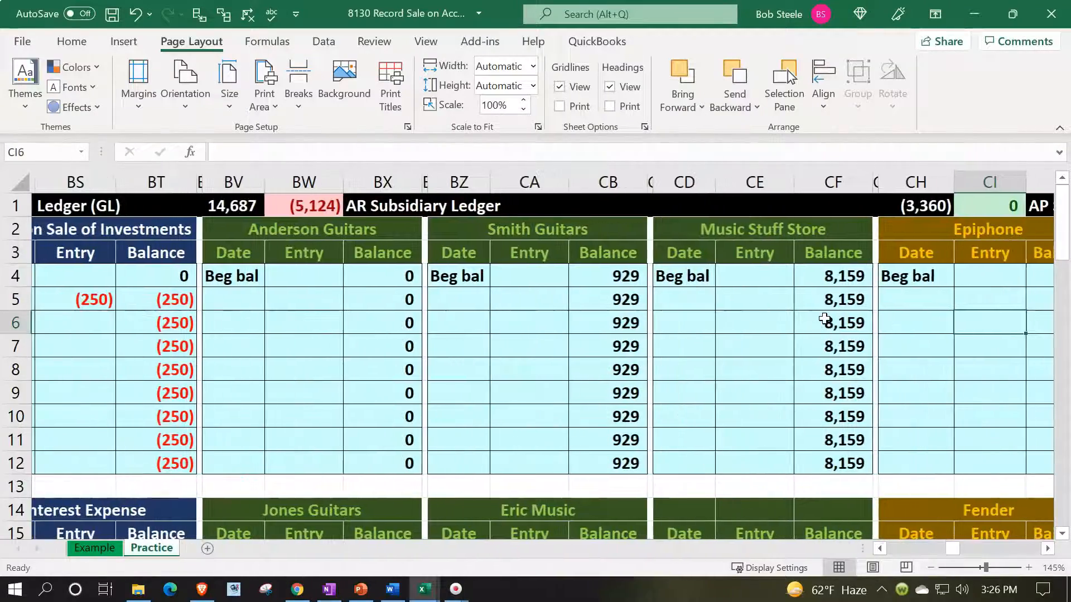
key("Right")
key("Right")
key("Right")
key("Right")
key("Right")
key("Right")
key("Right")
key("Right")
key("Right")
key("Right")
key("Right")
key("Right")
key("Right")
key("Right")
key("Right")
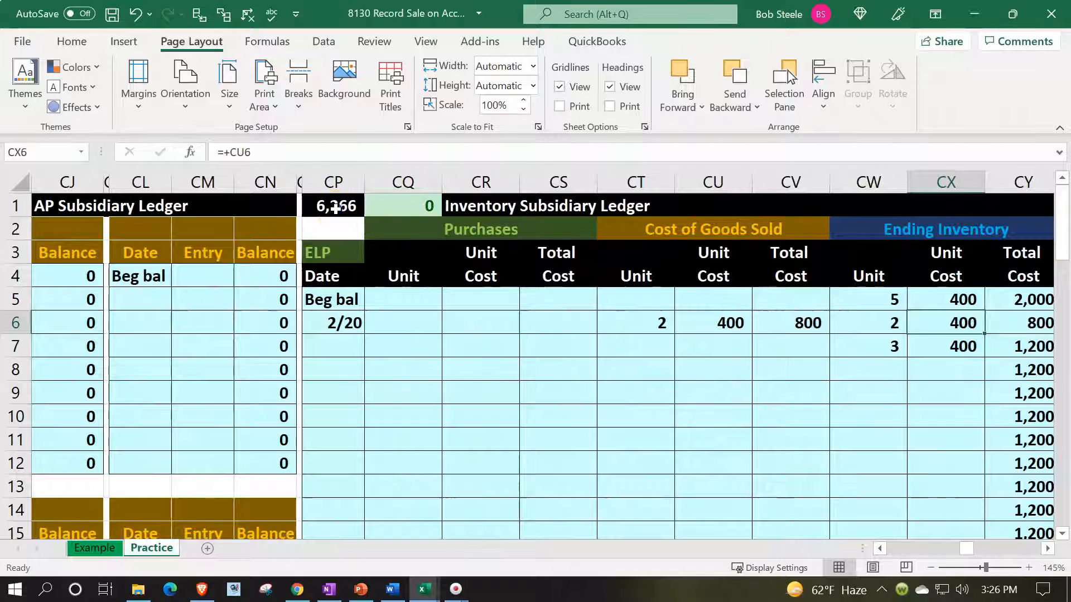
left_click(335, 208)
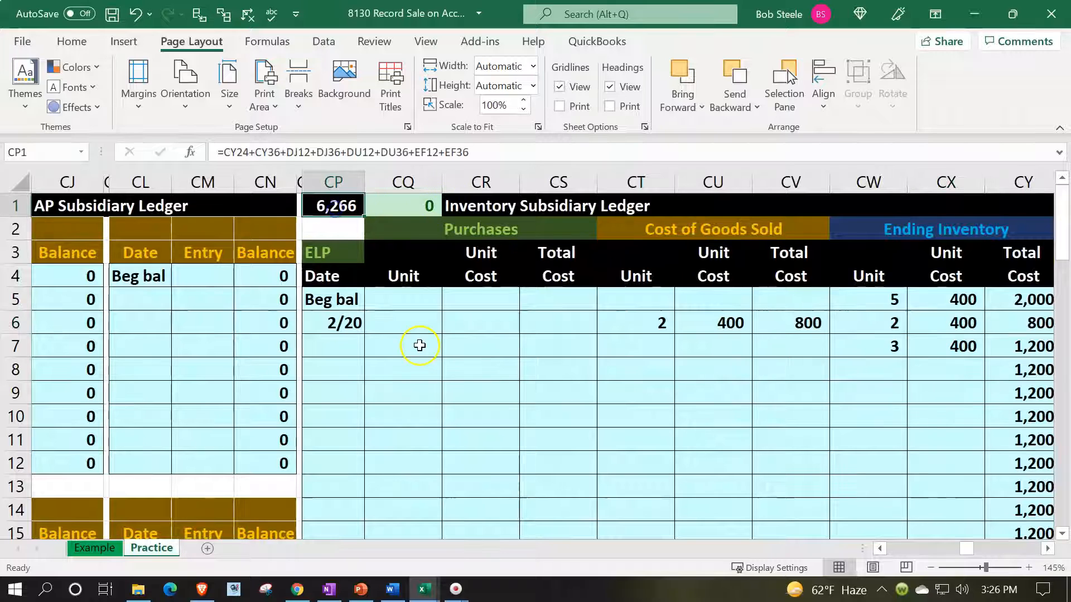
left_click(427, 206)
left_click(453, 378)
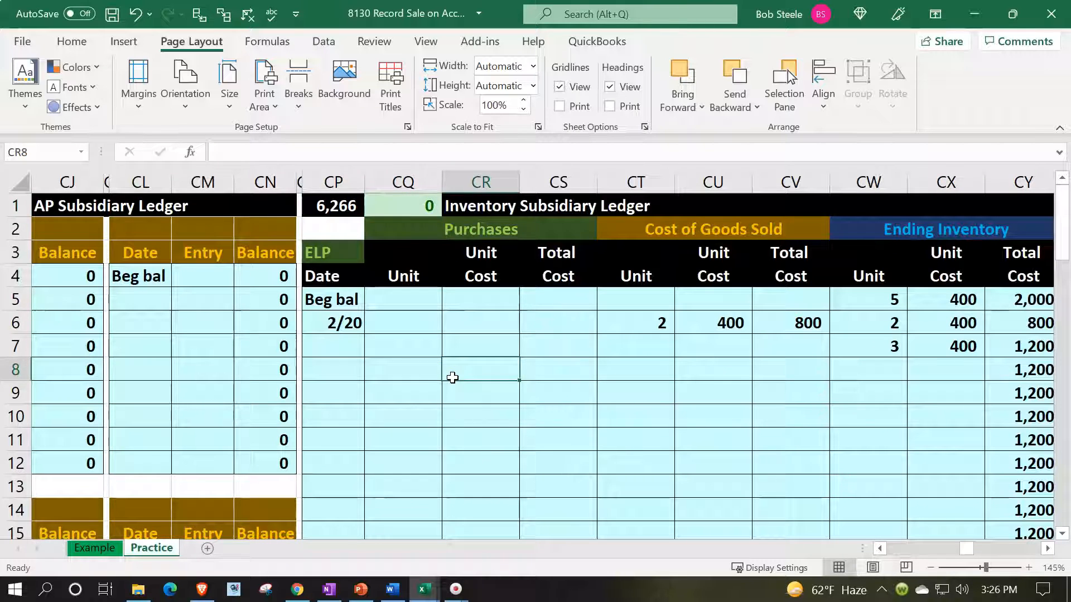
- Name the blank customer account beside Eric Music in the AR Subsidiary Ledger "New Music Stuff" in cell CD14
key("Left")
key("Left")
key("Left")
key("Left")
key("Left")
key("Left")
key("Left")
key("Left")
key("Left")
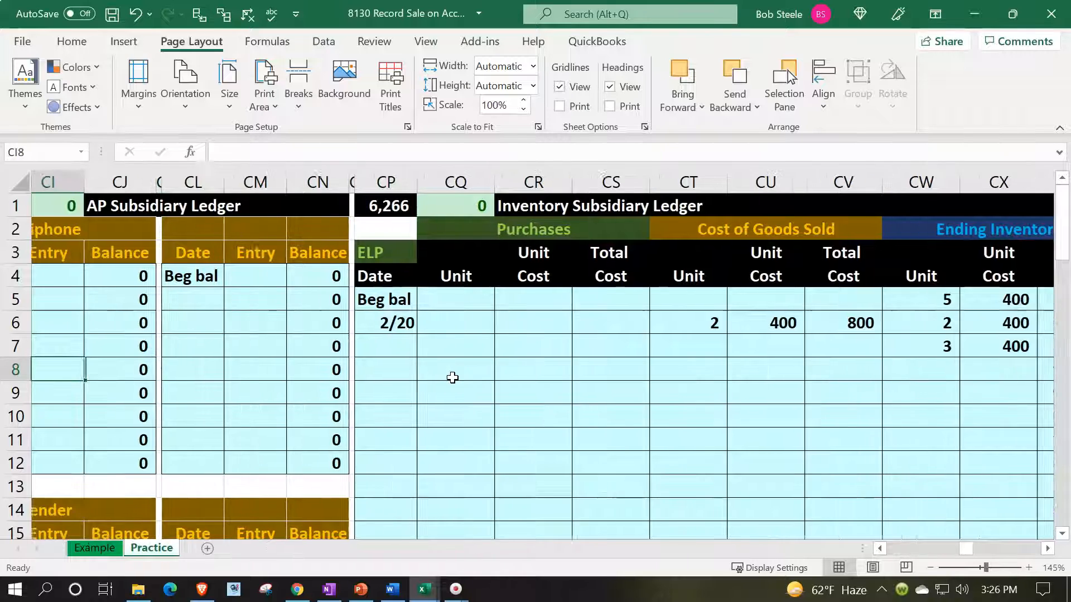
key("Left")
key("Left")
key("Left")
key("Left")
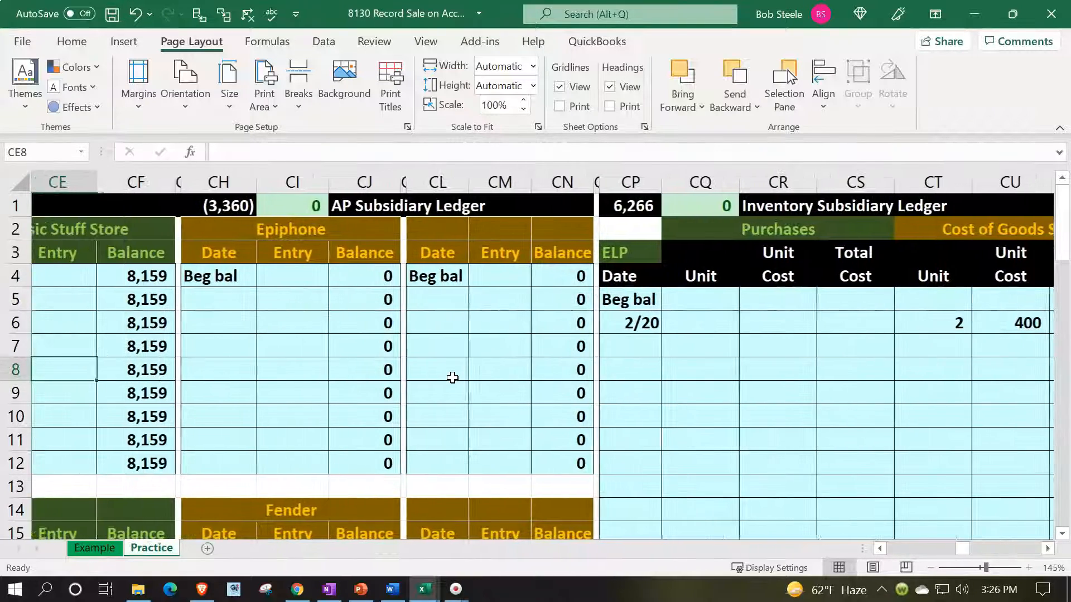
key("Left")
key("Left")
key("Left")
key("Left")
key("Left")
key("Left")
key("Left")
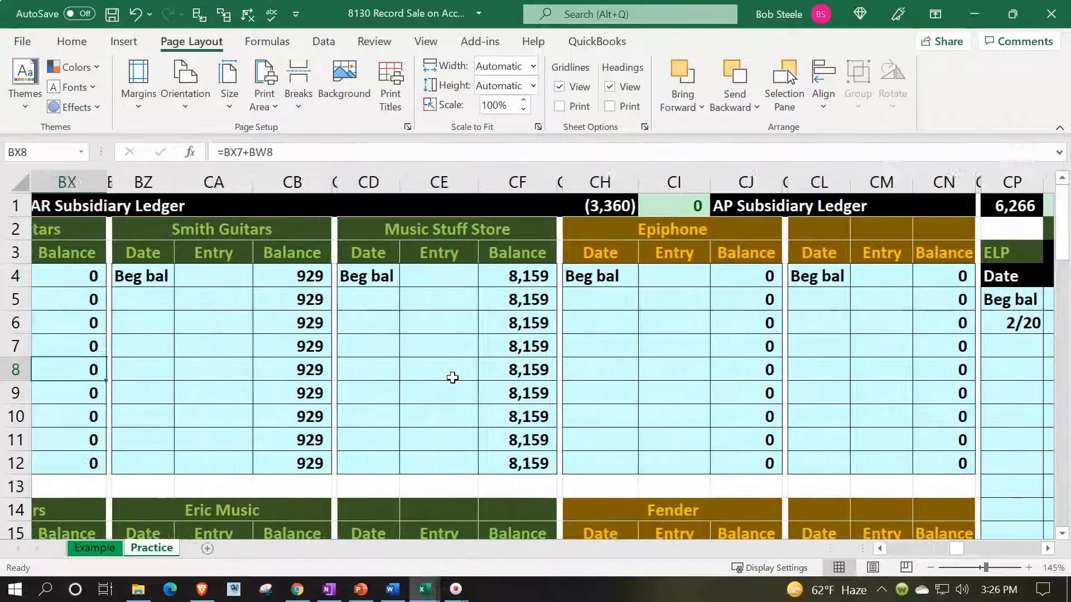
key("Left")
key("Left")
key("Left")
key("Down")
key("Down")
key("Down")
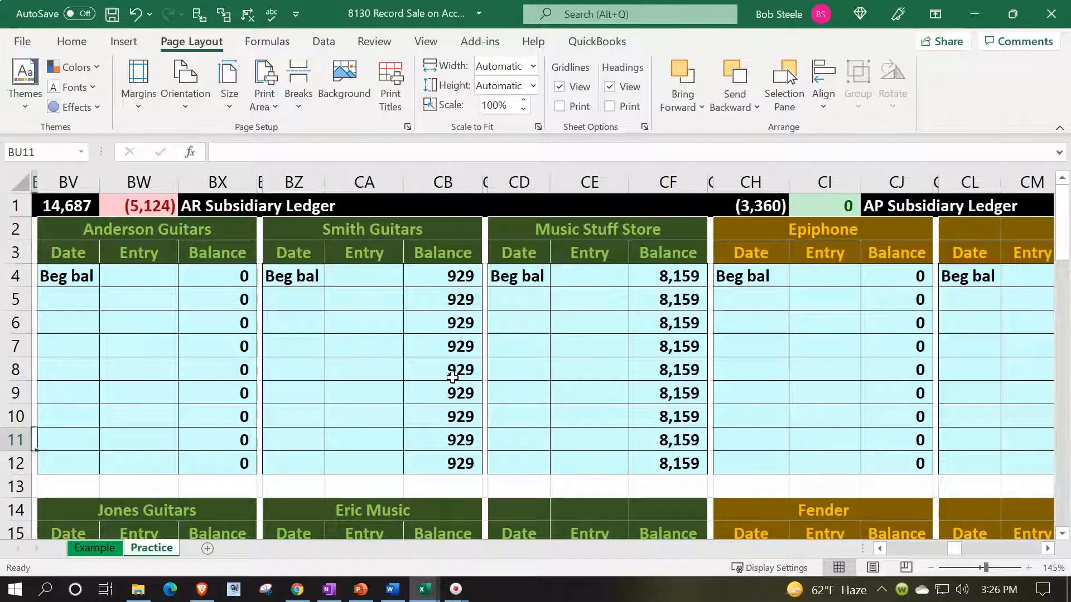
key("Down")
key("Down")
key("Down")
key("Down")
key("Down")
key("Down")
key("Right")
key("Right")
key("Right")
key("Right")
key("Right")
key("Right")
key("Right")
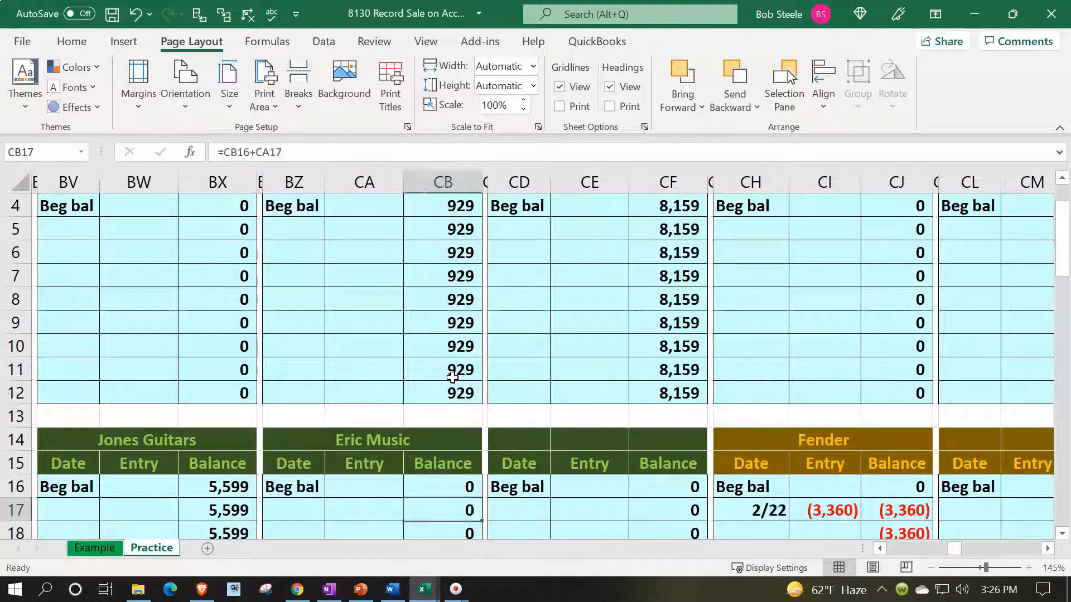
key("Right")
key("Right")
key("Up")
key("Up")
key("Up")
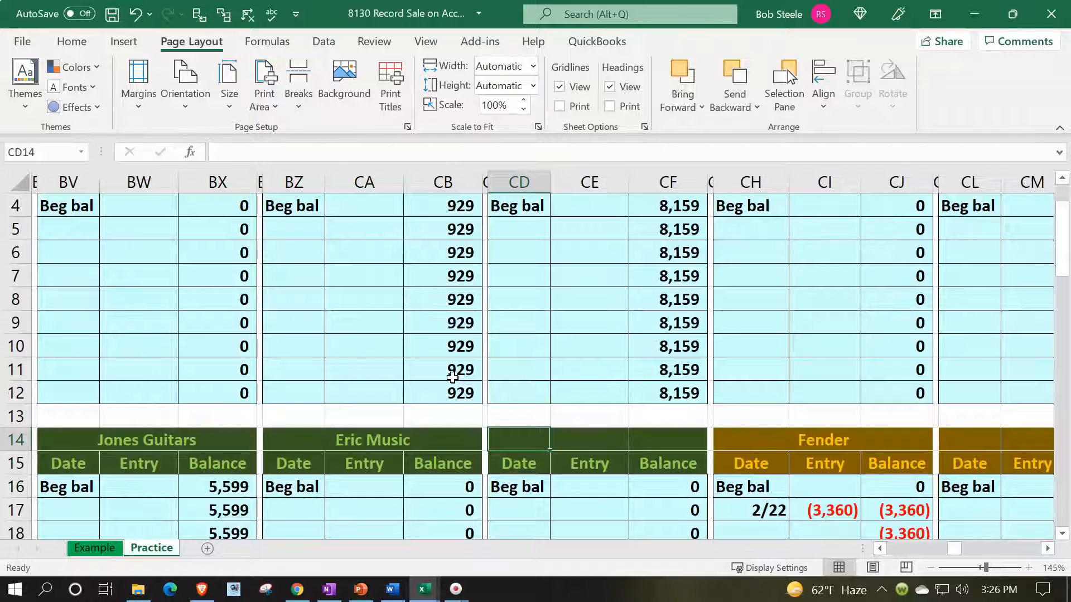
type("M")
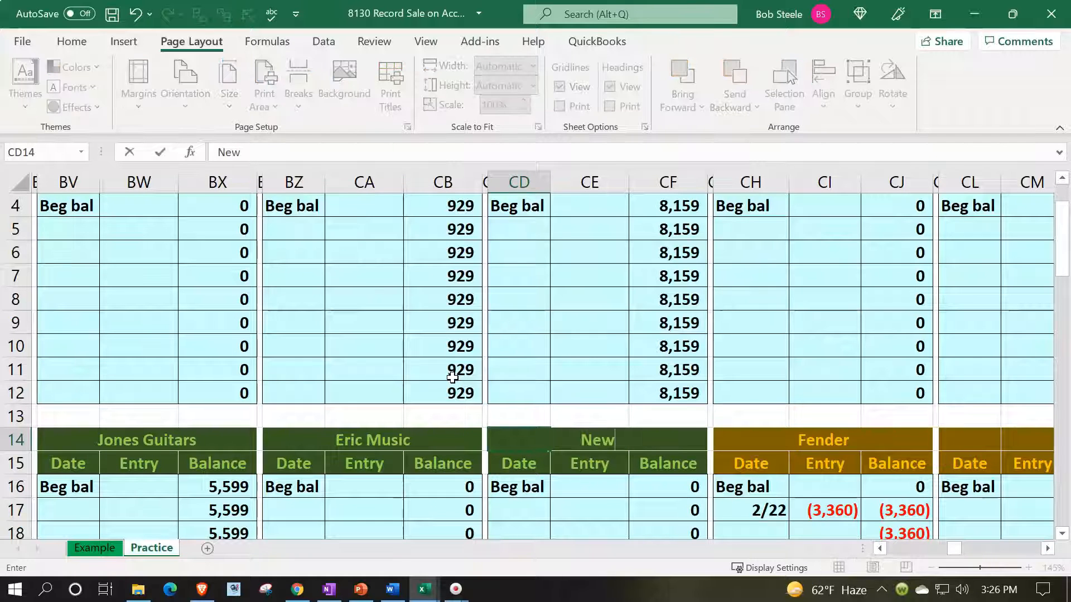
type("ew Music Stuff")
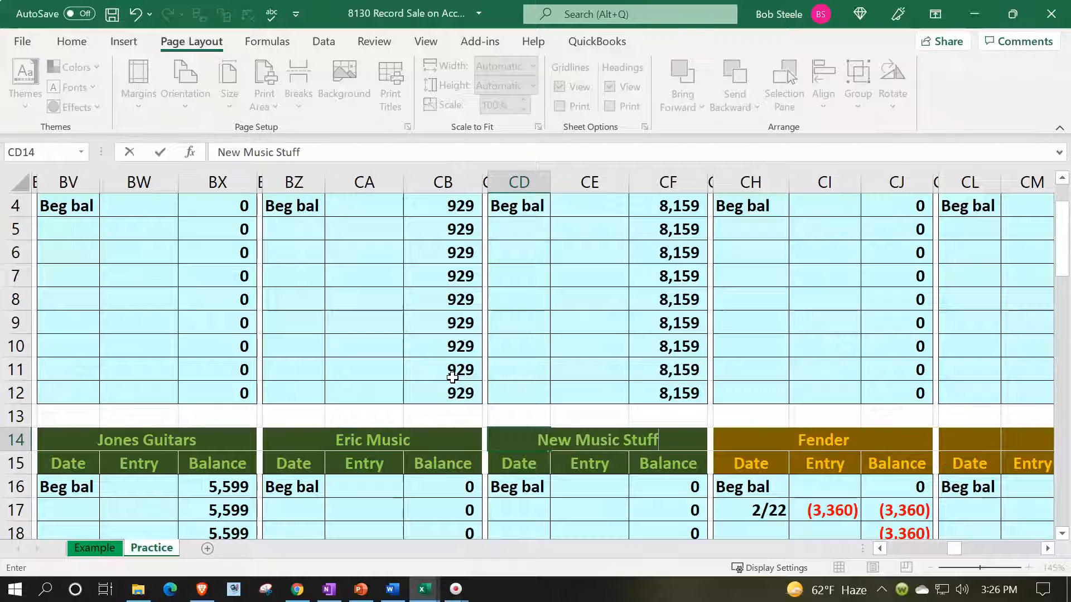
key("Return")
key("Return")
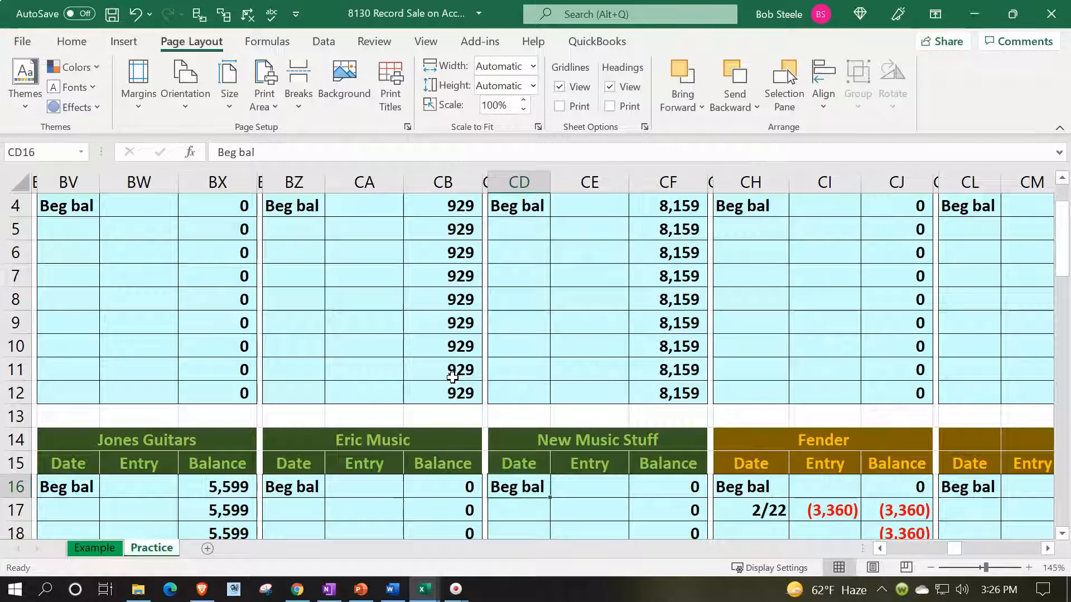
- Enter the date 2/24 in cell CD17, the first open line of the New Music Stuff ledger
key("Return")
type("2/")
key("Tab")
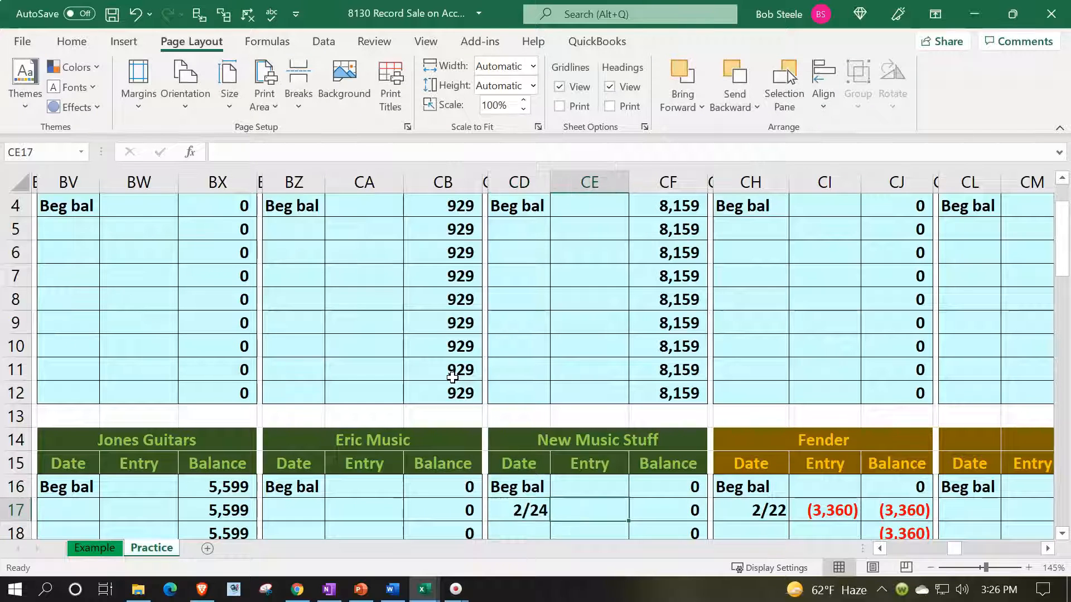
- Link the 2/24 entry in New Music Stuff's cell CE17 to the journal's Accounts Receivable debit in H5, and view the running balance
type("=")
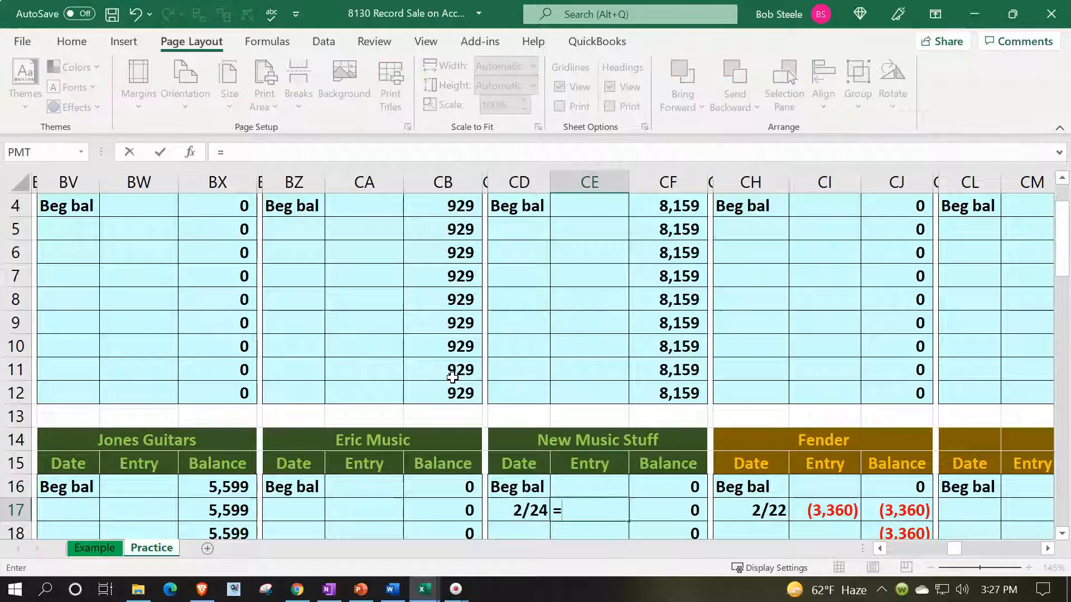
key("Left")
key("Left")
key("Left")
key("Left")
key("Left")
key("Left")
key("Left")
key("Left")
key("Left")
key("Left")
key("Left")
key("Left")
key("Left")
key("Left")
key("Left")
key("Left")
key("Left")
key("Left")
key("Left")
key("Left")
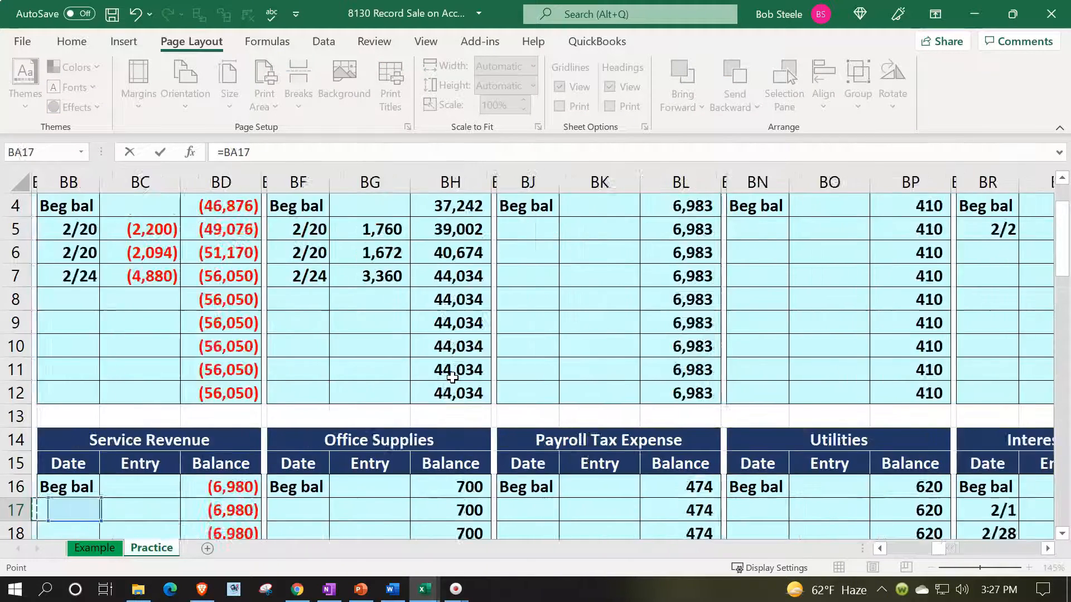
key("Left")
key("Left")
key("Left")
key("Left")
key("Left")
key("Left")
key("Left")
key("Left")
key("Left")
key("Left")
key("Left")
key("Left")
key("Left")
key("Left")
key("Left")
key("Left")
key("Left")
key("Left")
key("Left")
key("Left")
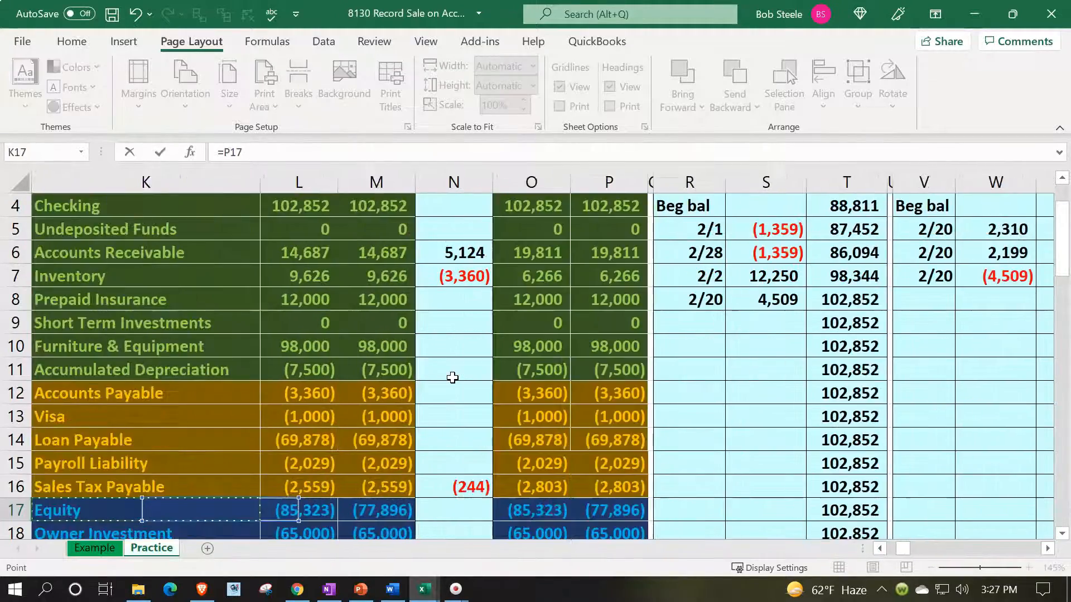
key("Left")
key("Left")
key("Left")
key("Left")
key("Left")
key("Up")
key("Up")
key("Up")
key("Up")
key("Up")
key("Up")
key("Up")
key("Up")
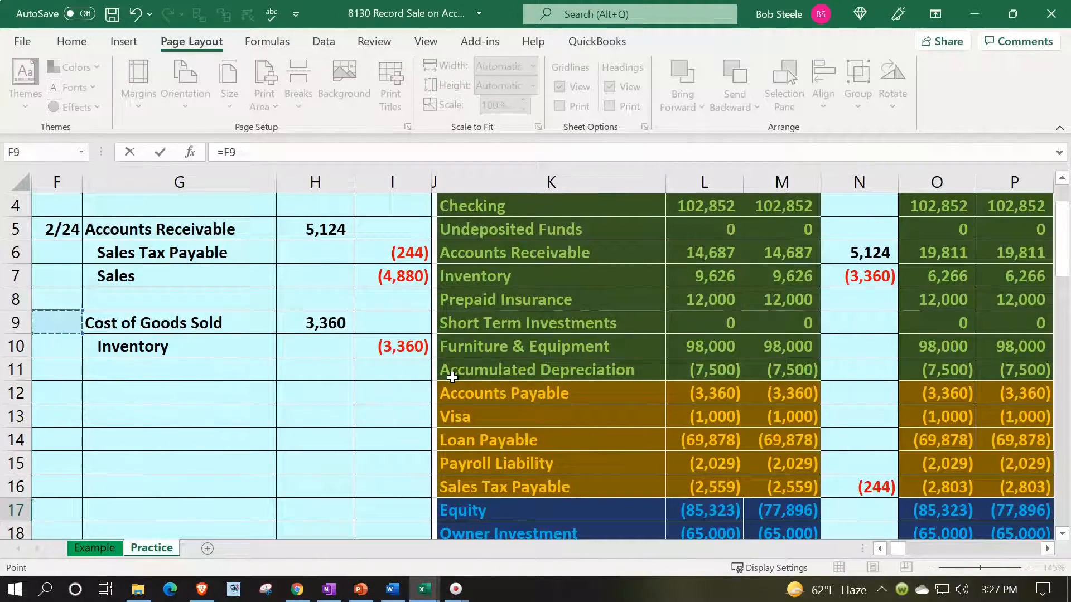
key("Up")
key("Up")
key("Up")
key("Up")
key("Right")
key("Right")
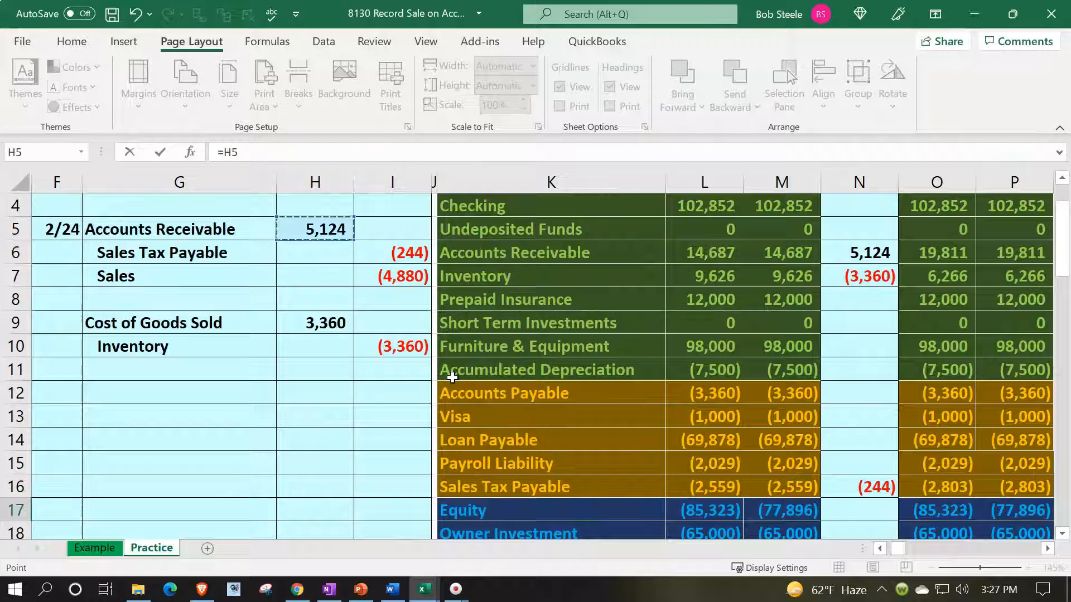
key("Return")
key("Up")
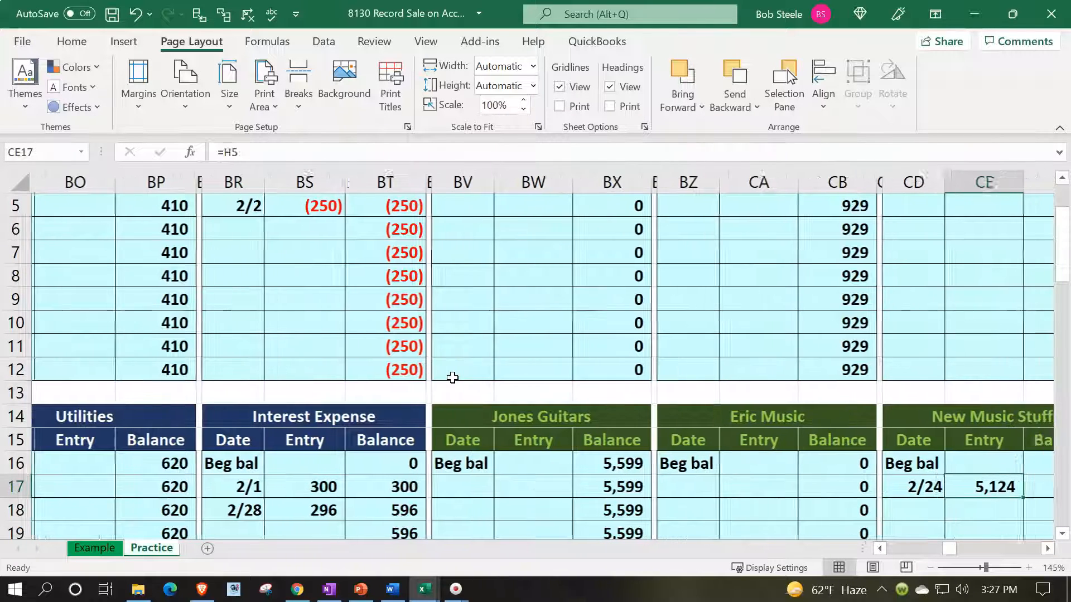
key("Right")
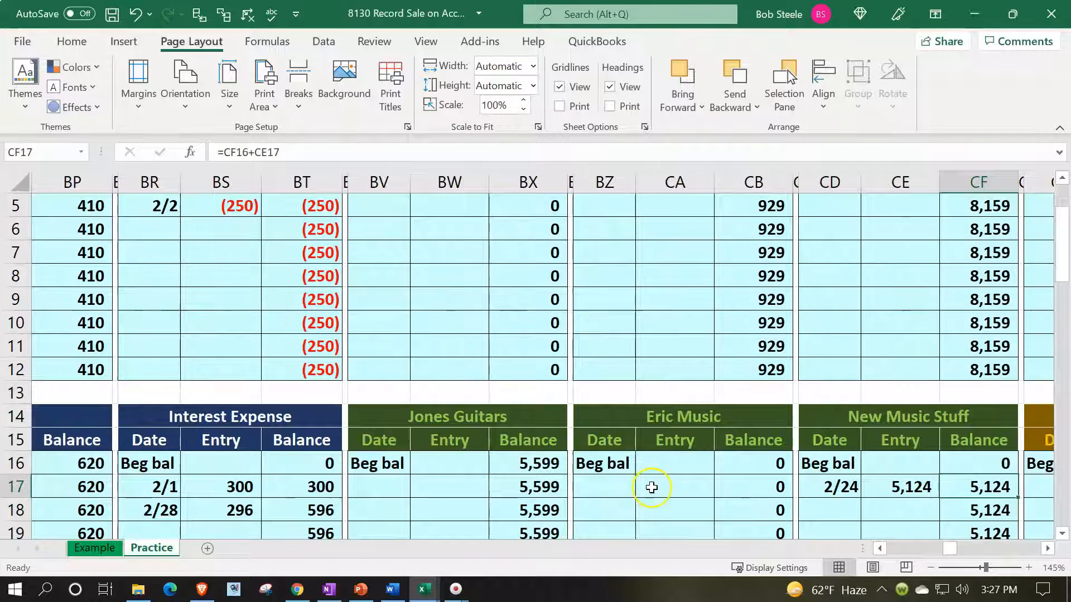
- Check the AR Subsidiary Ledger's total and its formula in BV1, and the out-of-balance check in BW1
scroll(652, 488, "up", 2)
double_click(393, 208)
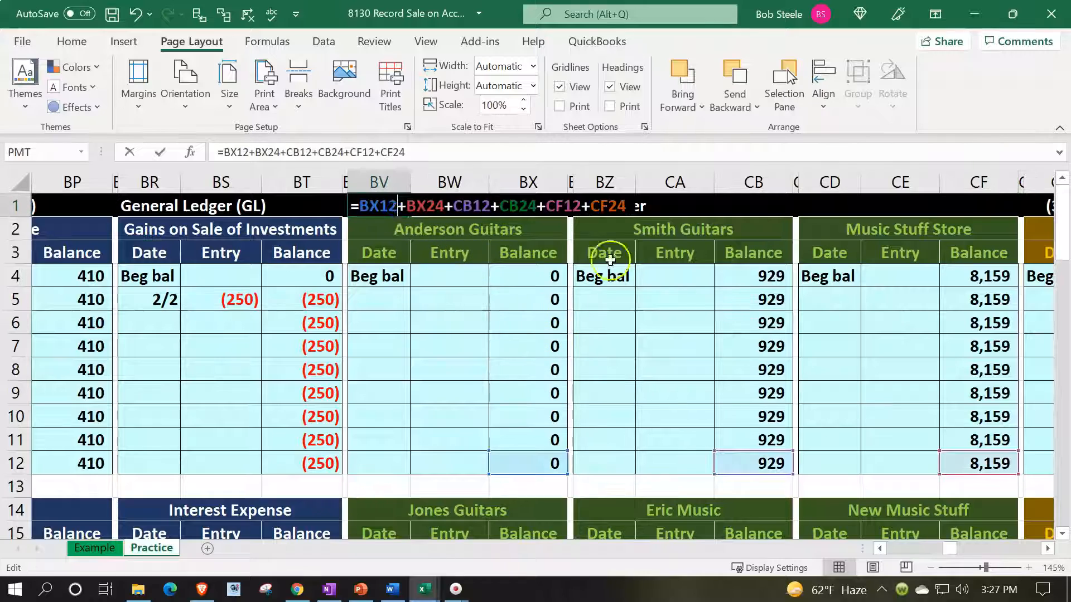
scroll(765, 334, "down", 4)
scroll(744, 437, "up", 4)
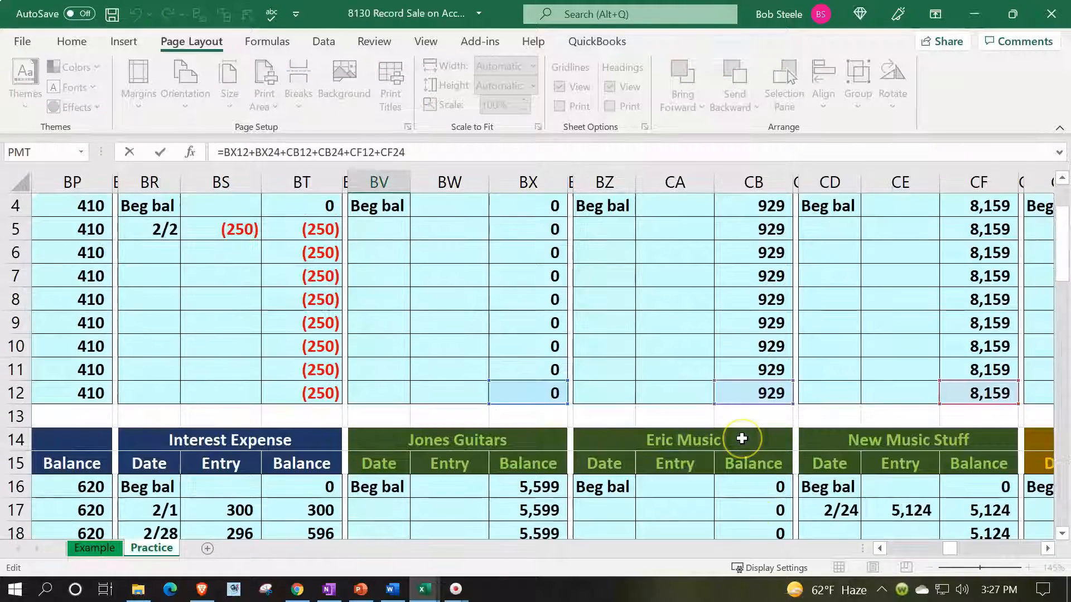
key("Return")
key("Up")
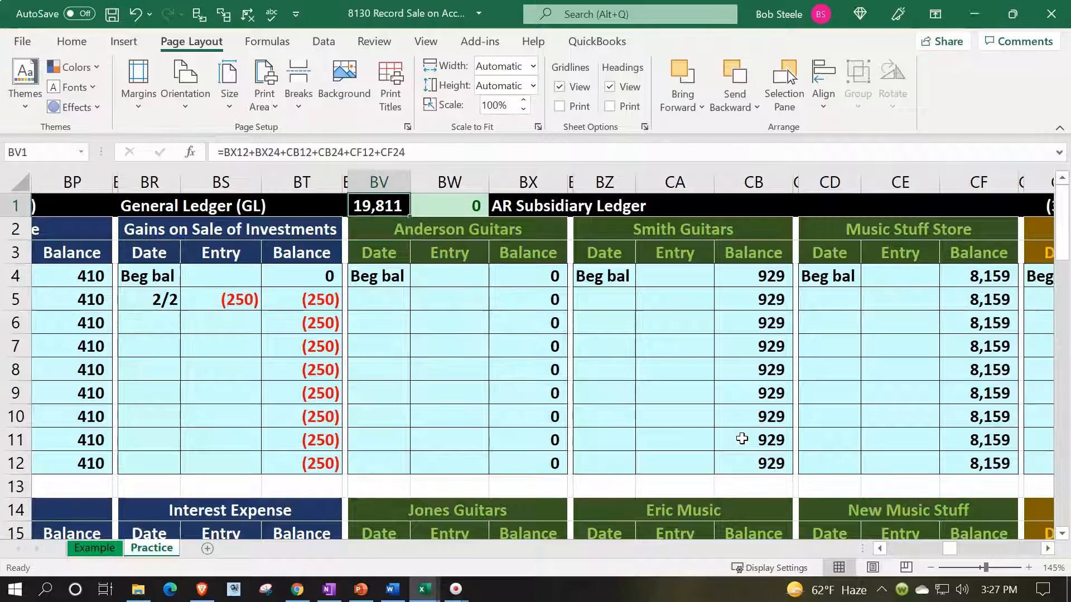
key("Right")
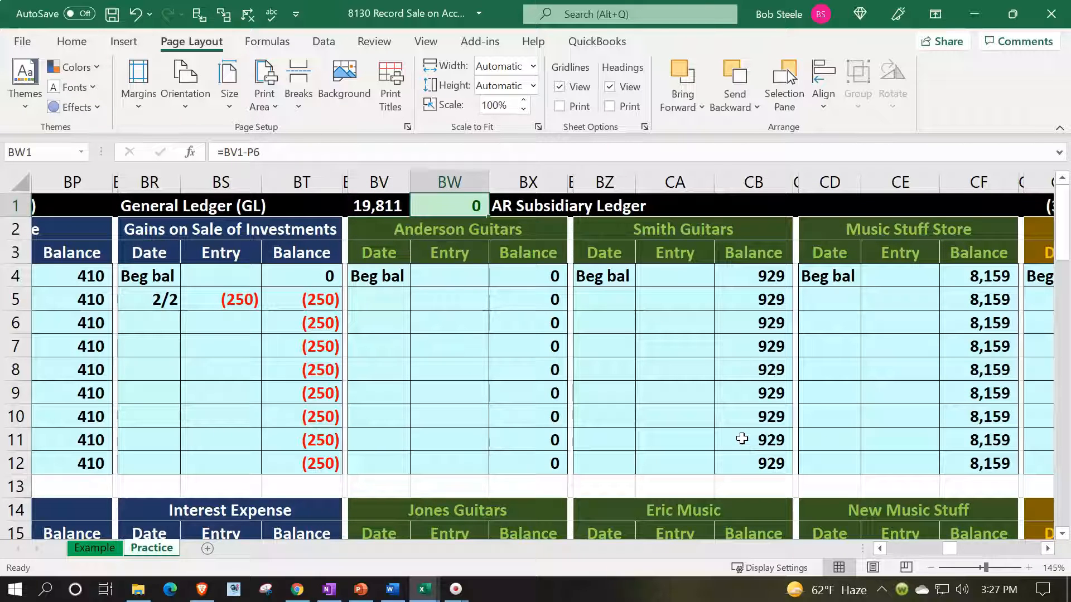
- Return to the trial balance and check Accounts Receivable's YTD ending balance in P6
key("Left")
key("Left")
key("Left")
key("Left")
key("Left")
key("Left")
key("Left")
key("Left")
key("Left")
key("Left")
key("Left")
key("Left")
key("Left")
key("Left")
key("Left")
key("Left")
key("Left")
key("Left")
key("Left")
key("Left")
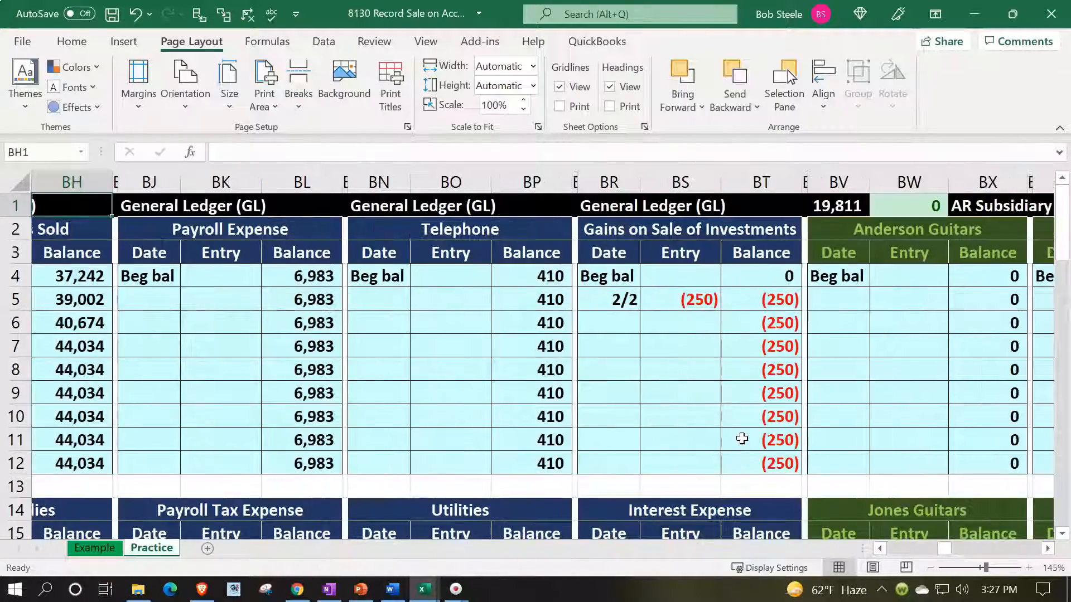
key("Left")
key("Left")
key("Left")
key("Left")
key("Left")
key("Left")
key("Left")
key("Left")
key("Left")
key("Left")
key("Left")
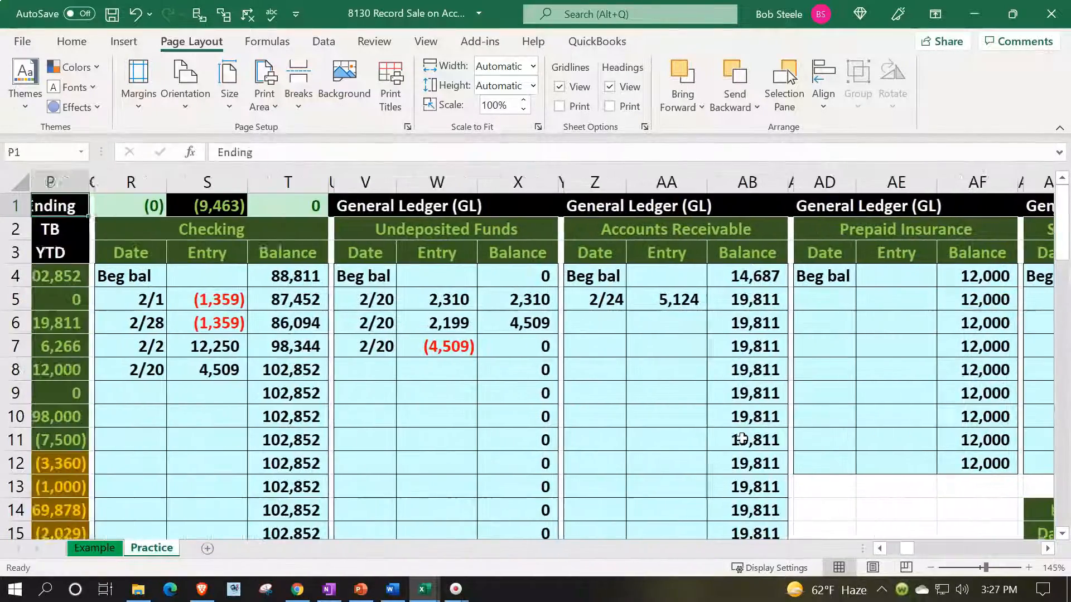
key("Left")
key("Left")
key("Left")
key("Left")
key("Left")
key("Left")
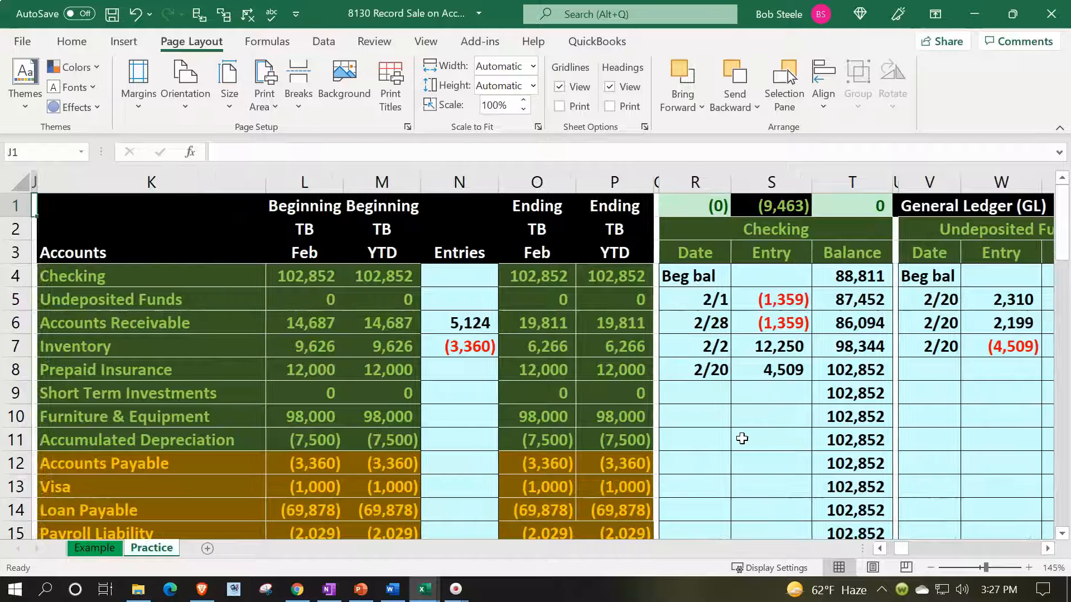
left_click(706, 328)
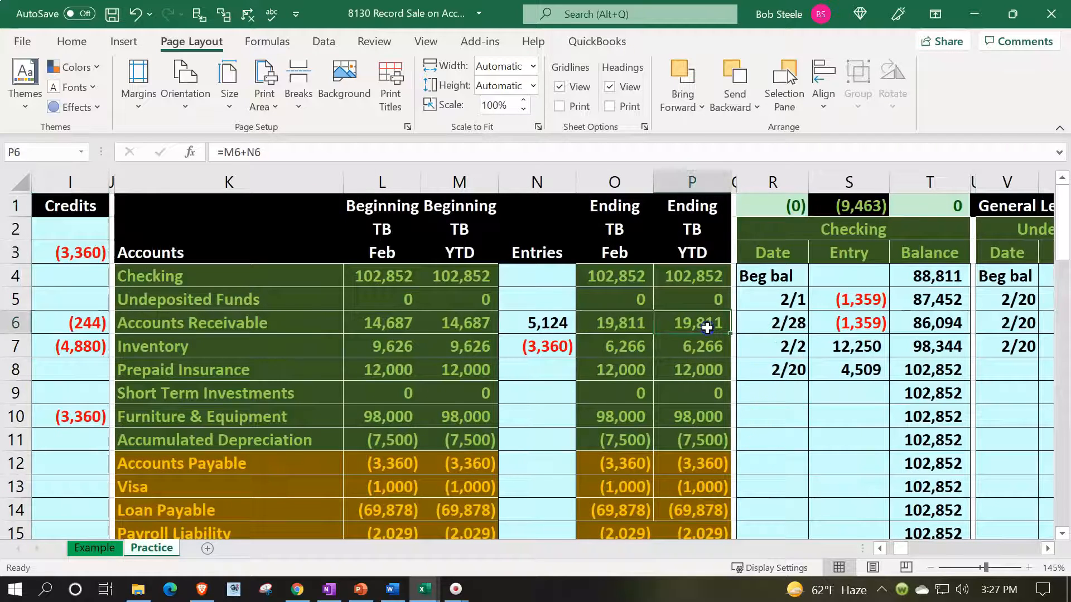
- Review the YTD ending trial balance column down to the total debits and credits and the net income in P30
key("Down")
key("Down")
key("Down")
key("Down")
key("Down")
key("Down")
key("Down")
key("Down")
key("Down")
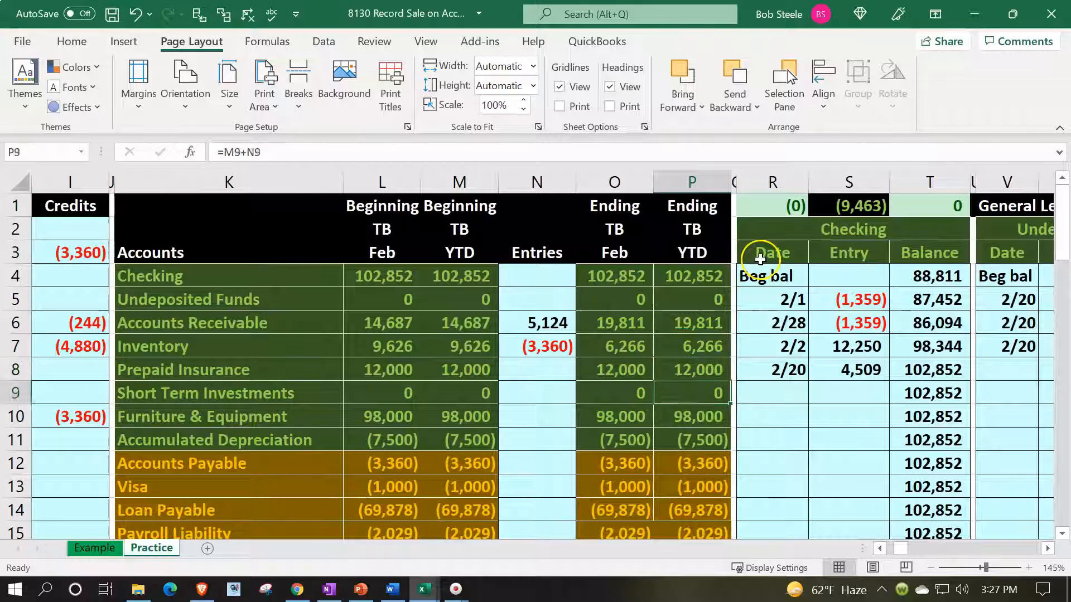
key("Down")
key("Down")
key("Down")
key("Down")
key("Down")
key("Down")
key("Down")
key("Down")
key("Down")
key("Down")
key("Down")
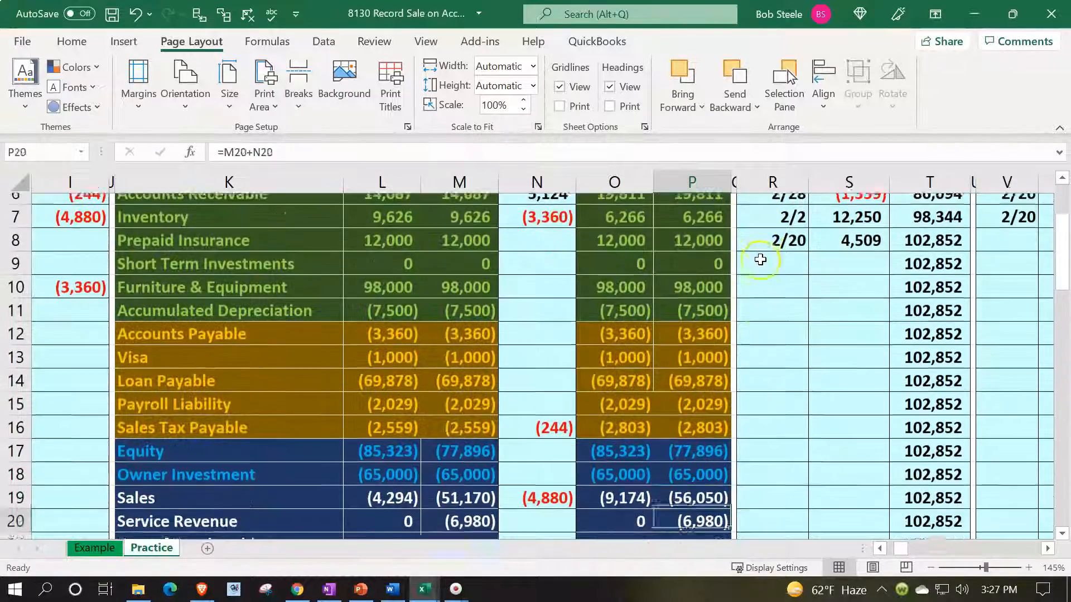
key("Down")
key("Down")
key("Down")
key("Down")
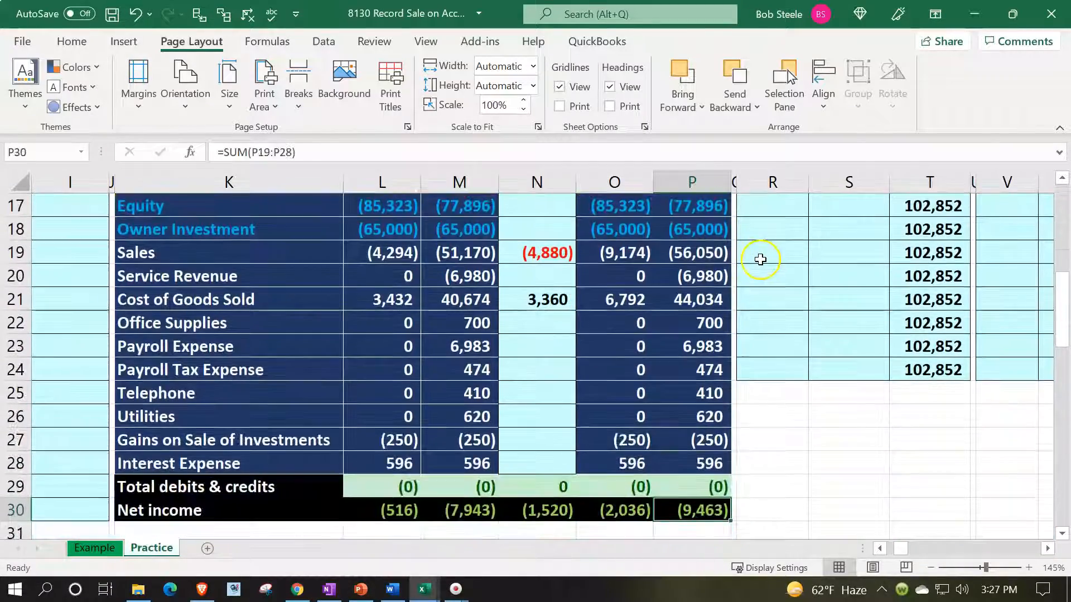